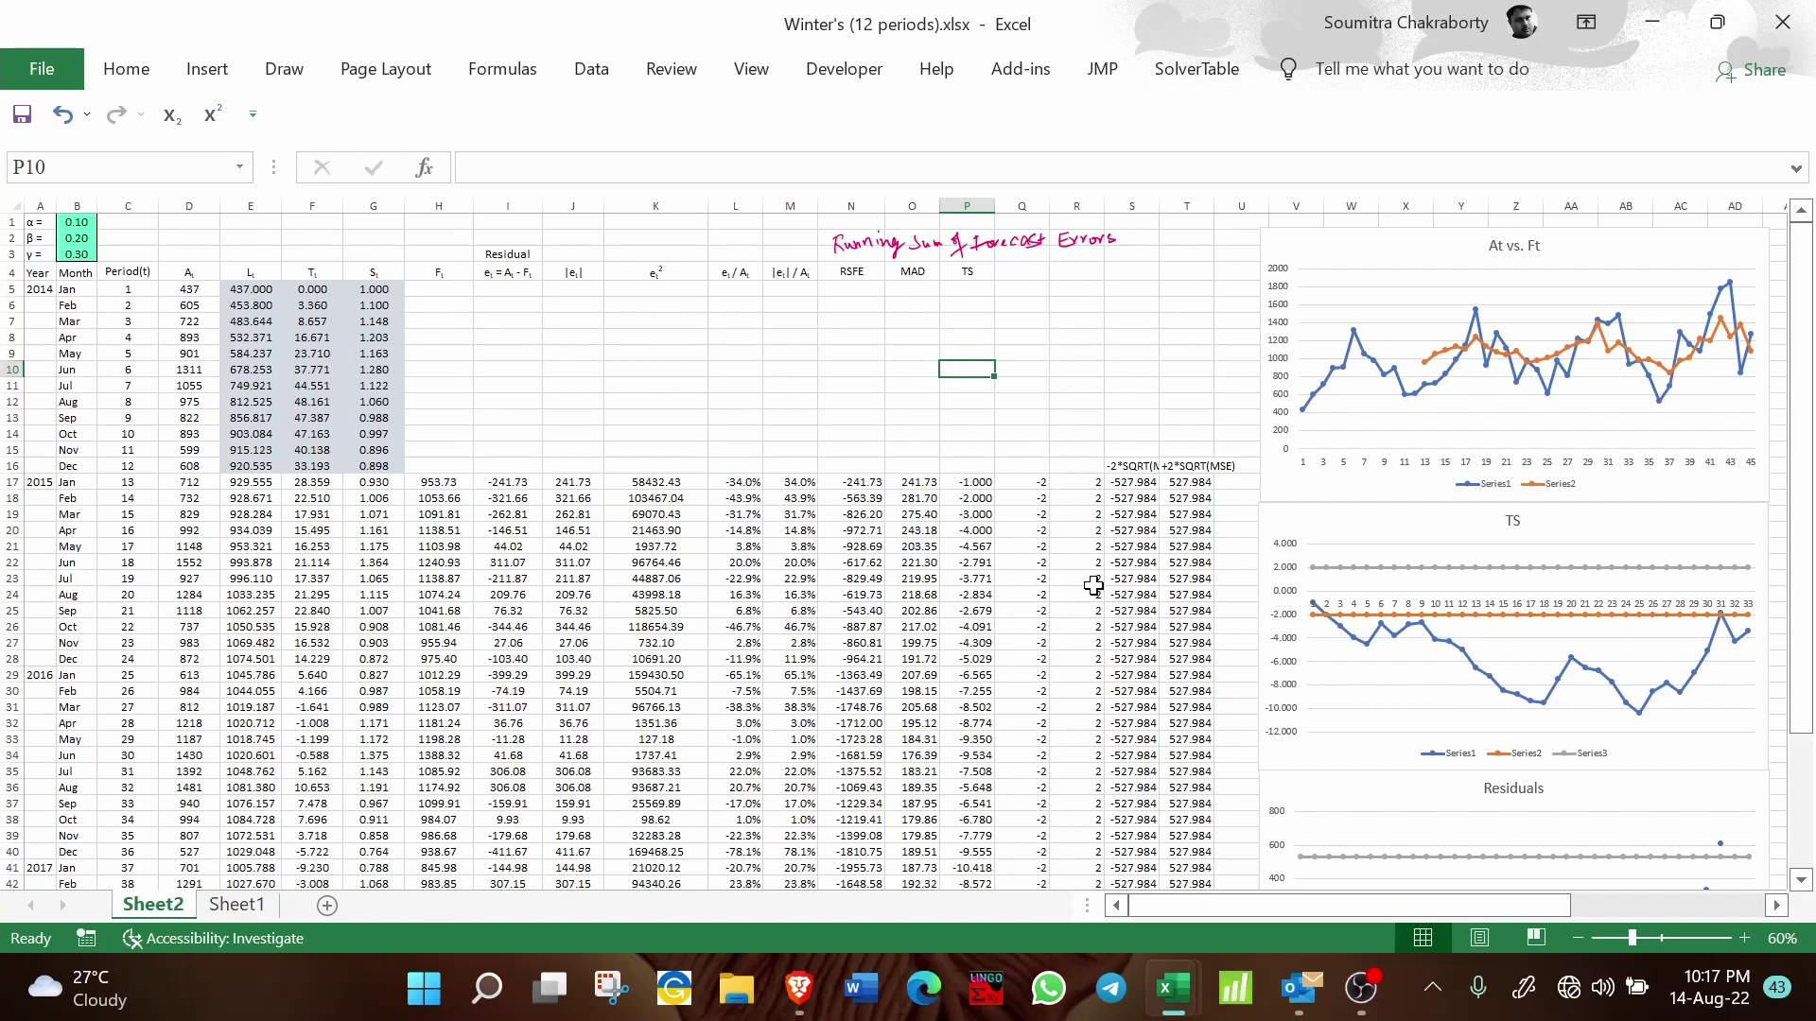
# Step: Review the smoothing constants in A1:B3 and the error column headings from Residual through RSFE, MAD and TS
pyautogui.click(539, 394)
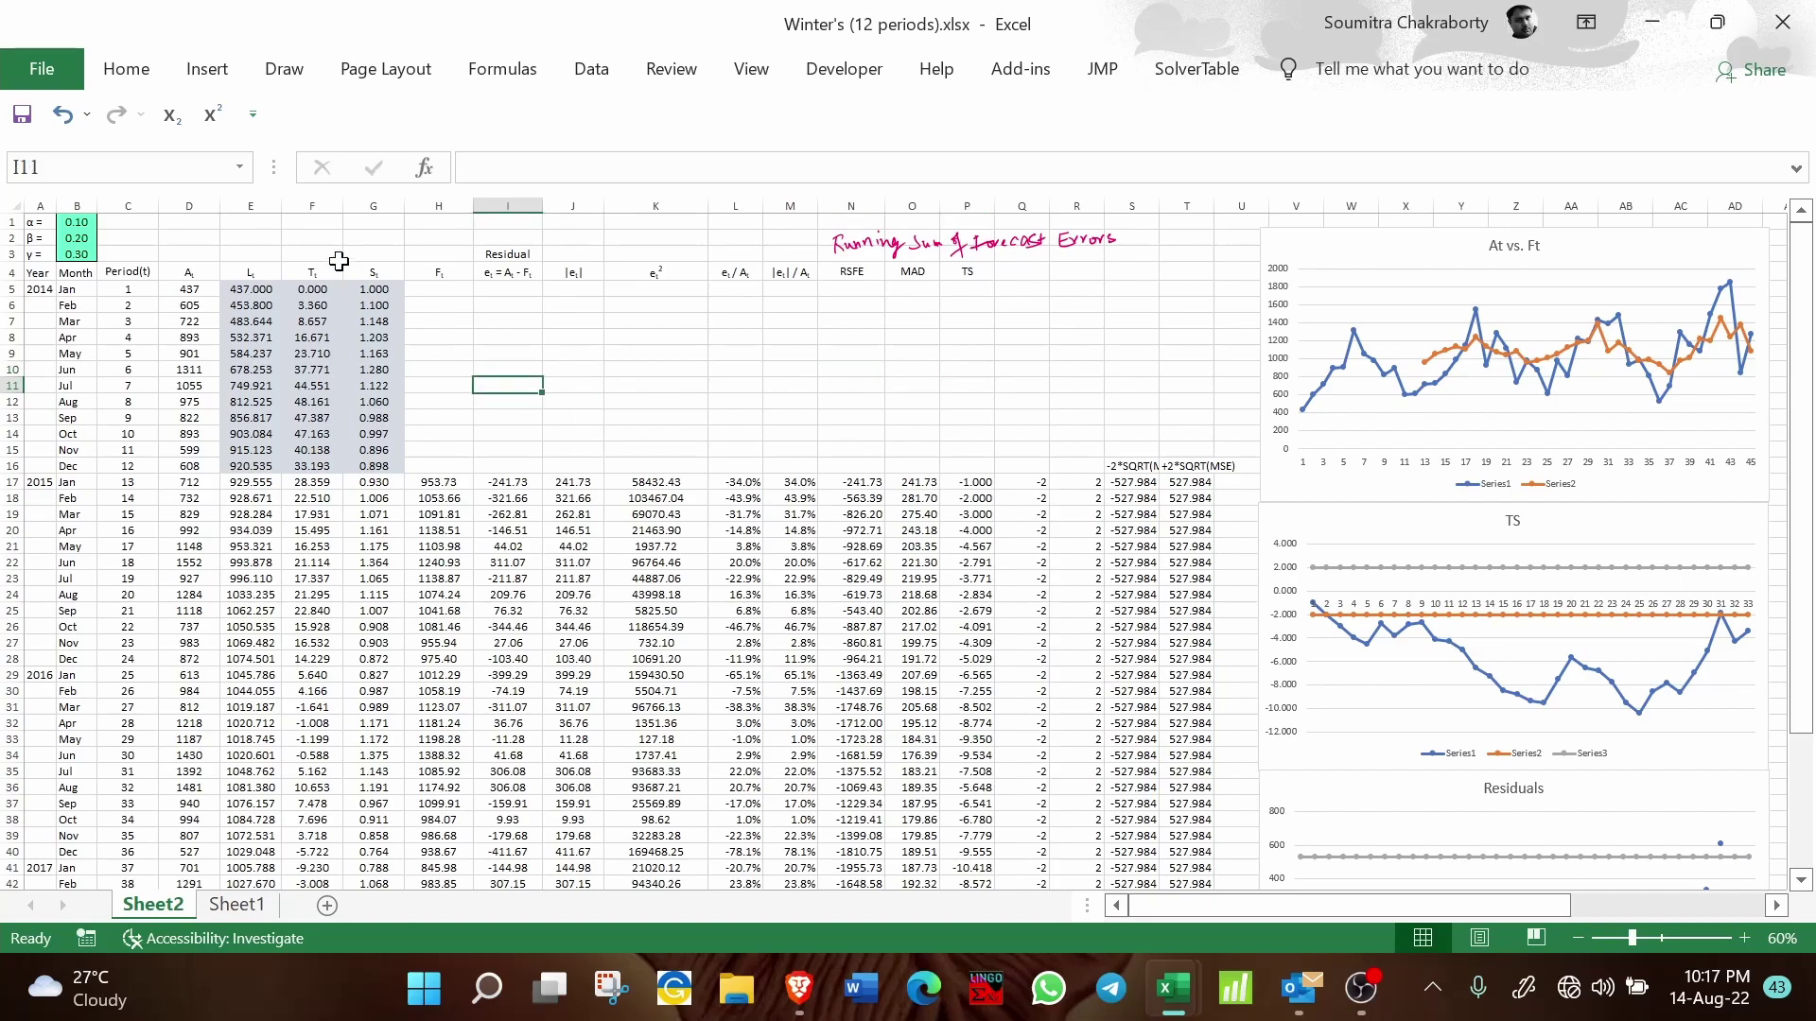
pyautogui.click(315, 227)
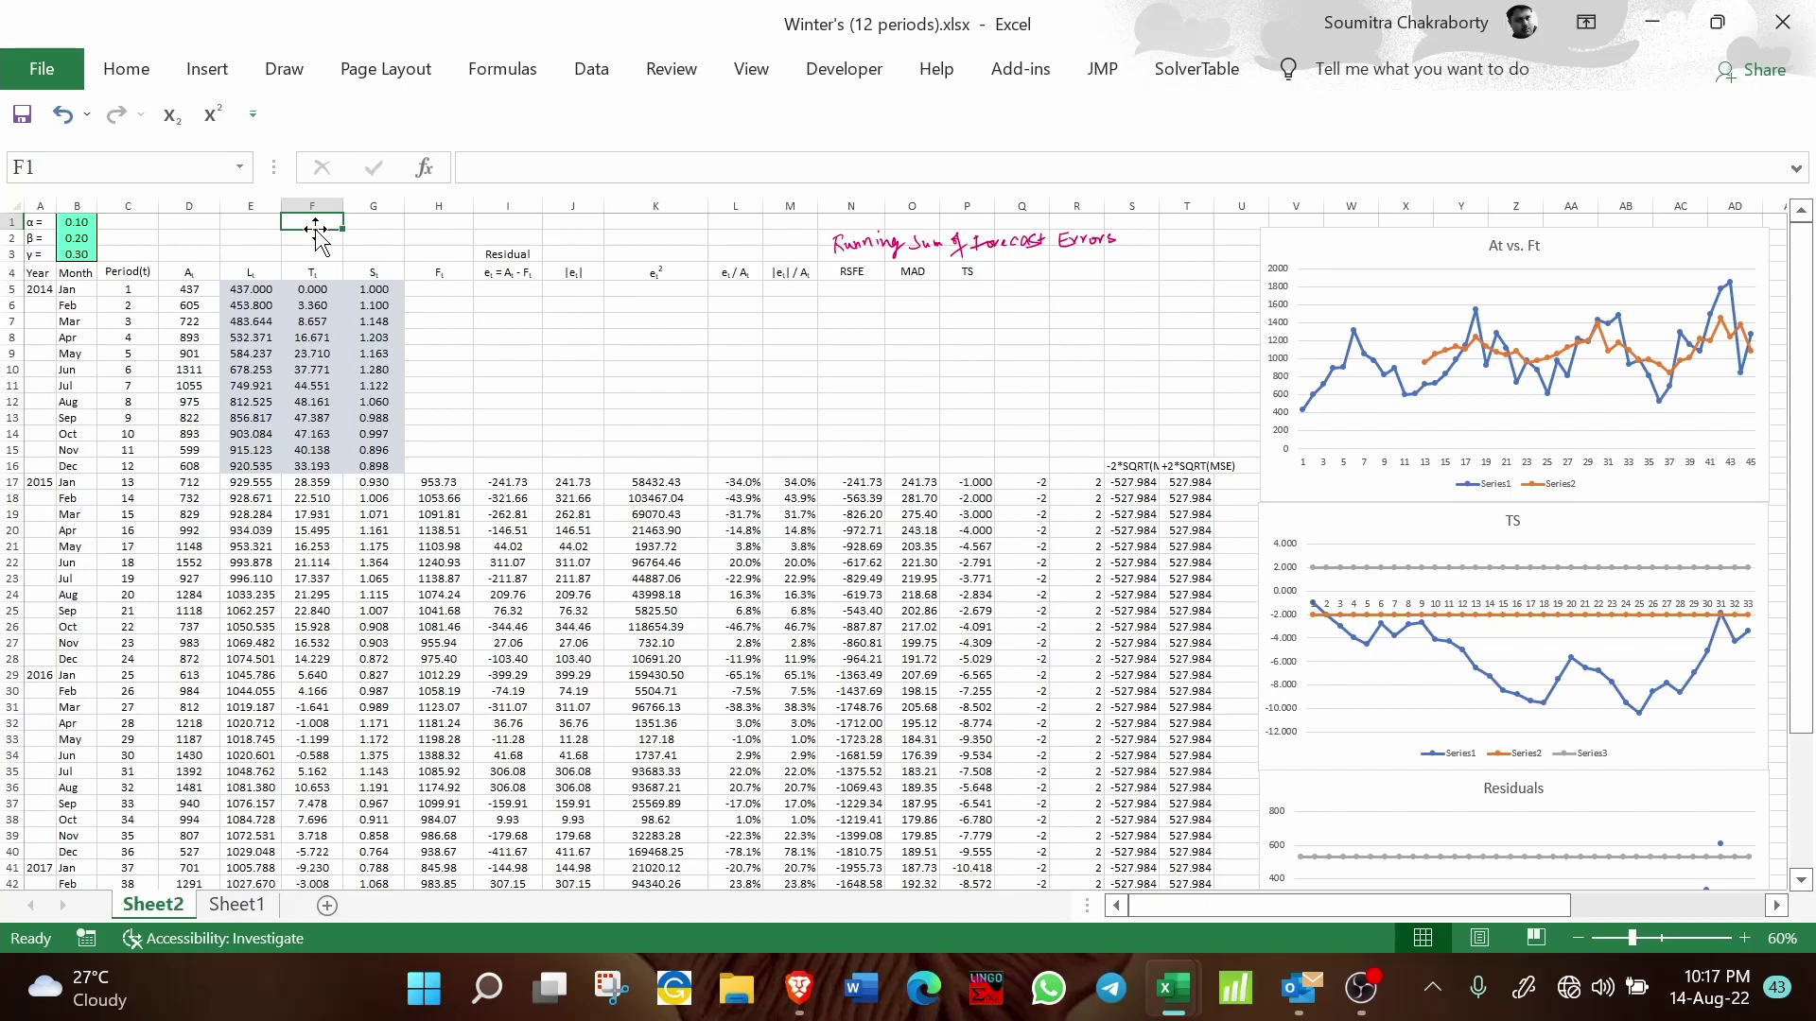
pyautogui.moveTo(40, 222); pyautogui.dragTo(73, 249)
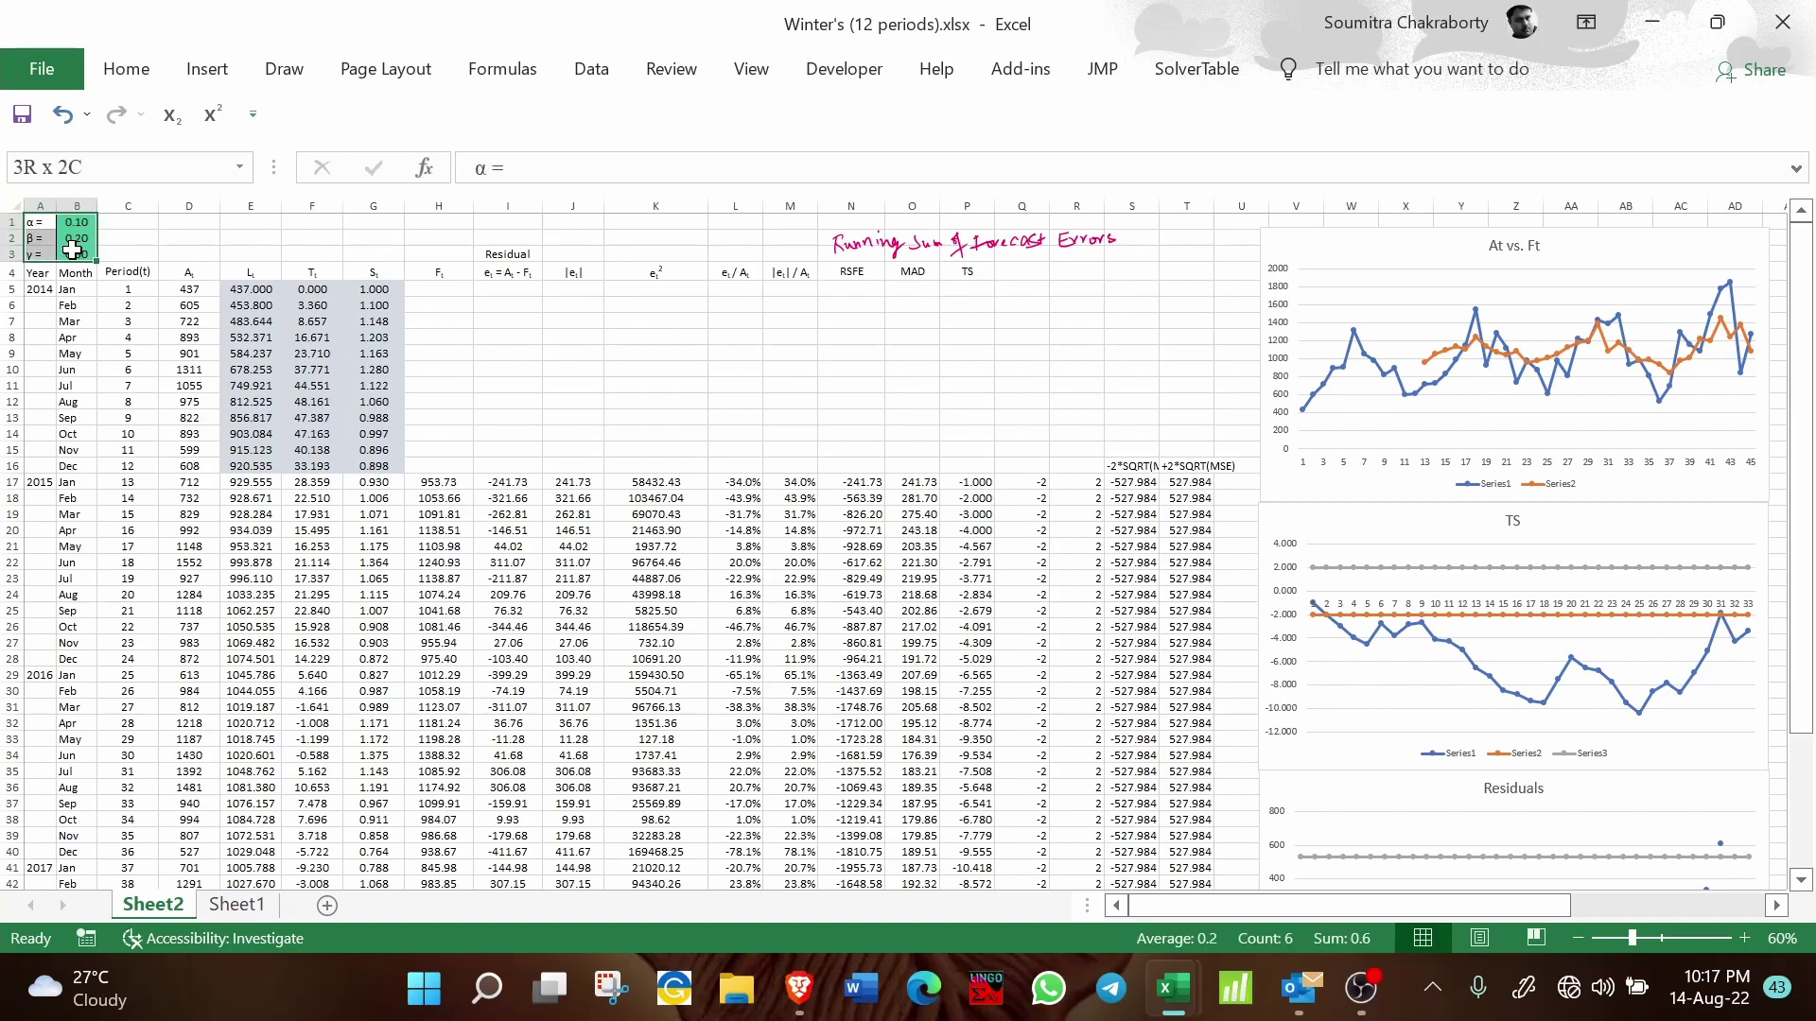
pyautogui.click(705, 445)
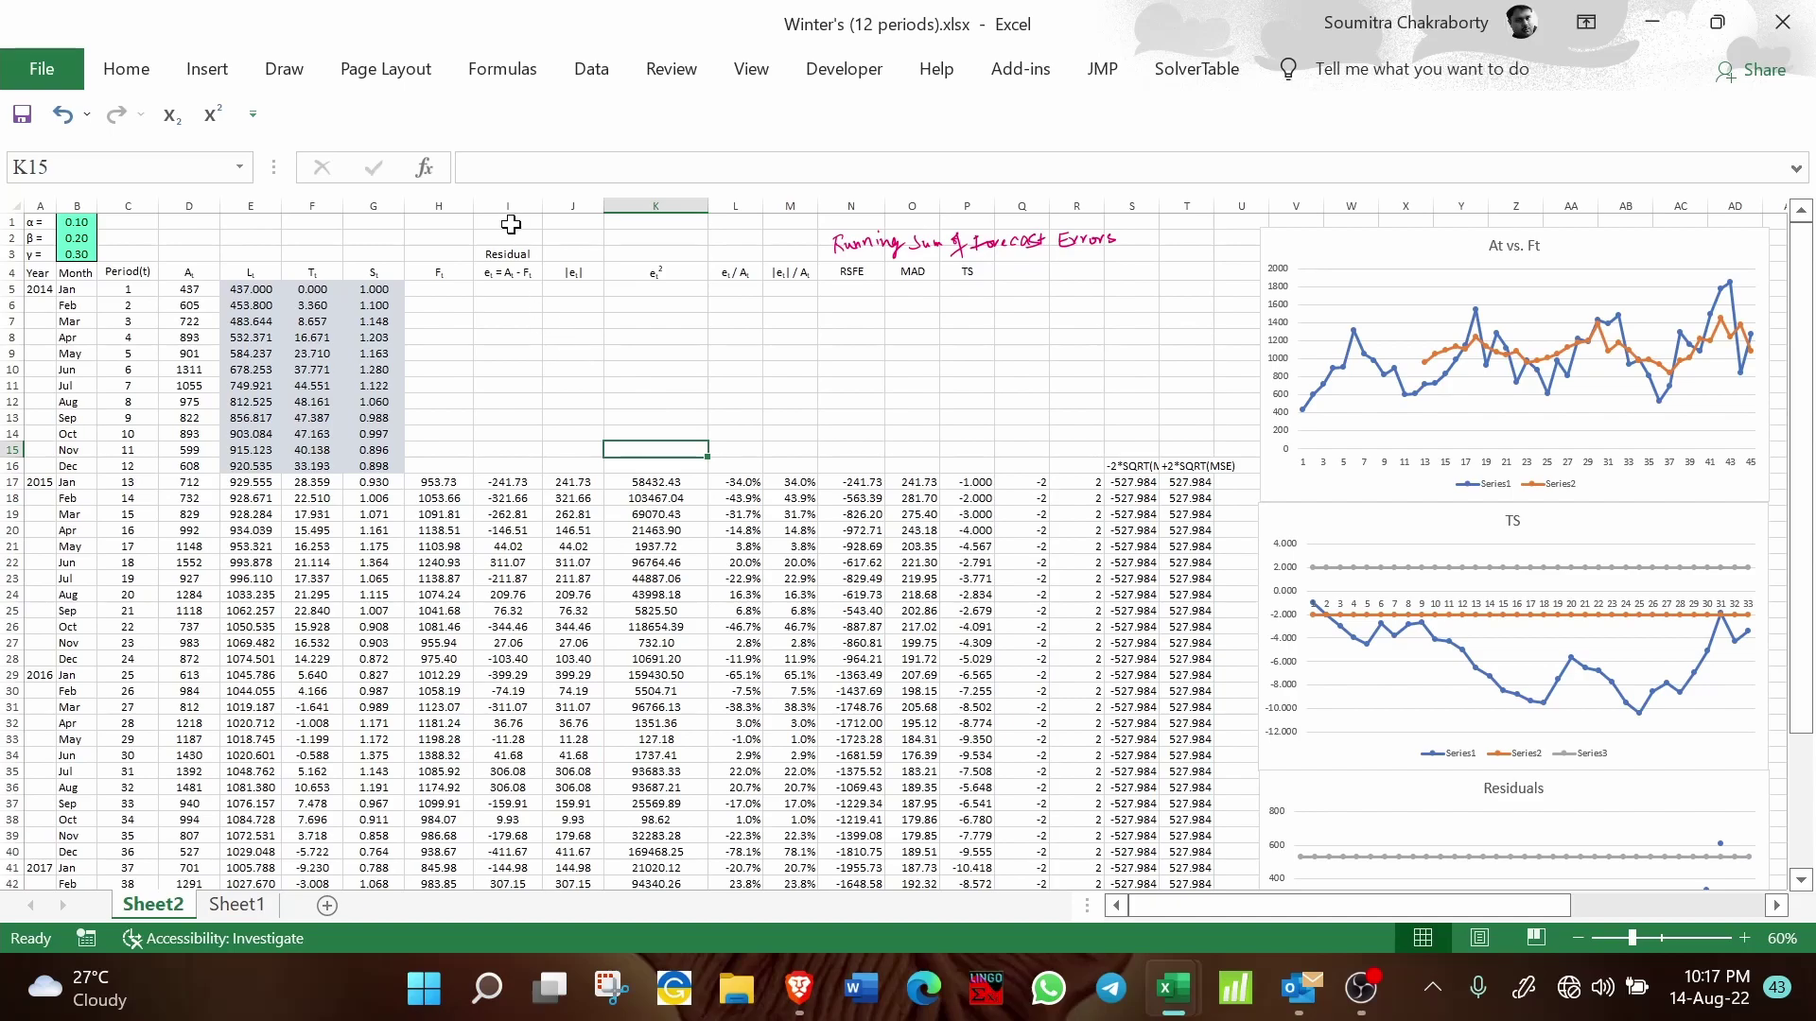
pyautogui.click(525, 254)
pyautogui.click(592, 271)
pyautogui.click(671, 271)
pyautogui.moveTo(733, 272); pyautogui.dragTo(983, 274)
# Step: Examine the error averages in I50:M51, the tracking signal formula in P17 and the ±2*SQRT(MSE) limit headings in S16:T16
pyautogui.scroll(-5, 842, 454)
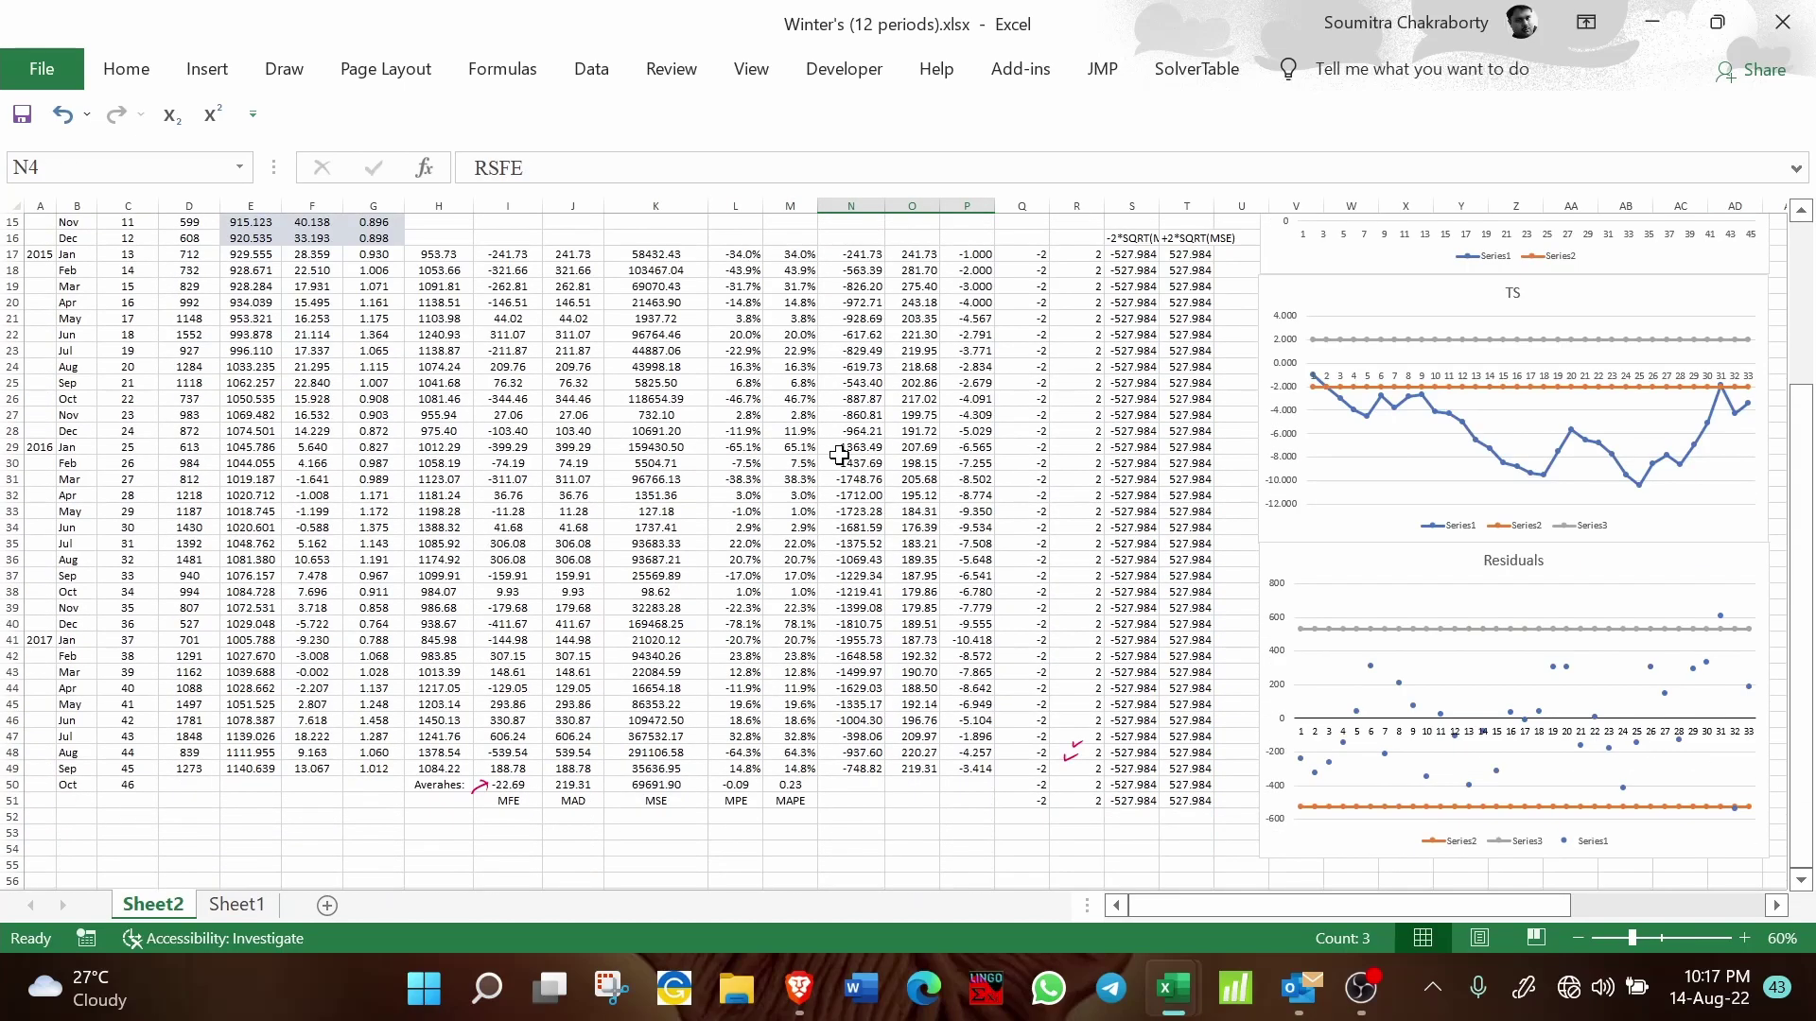
pyautogui.moveTo(501, 785); pyautogui.dragTo(800, 778)
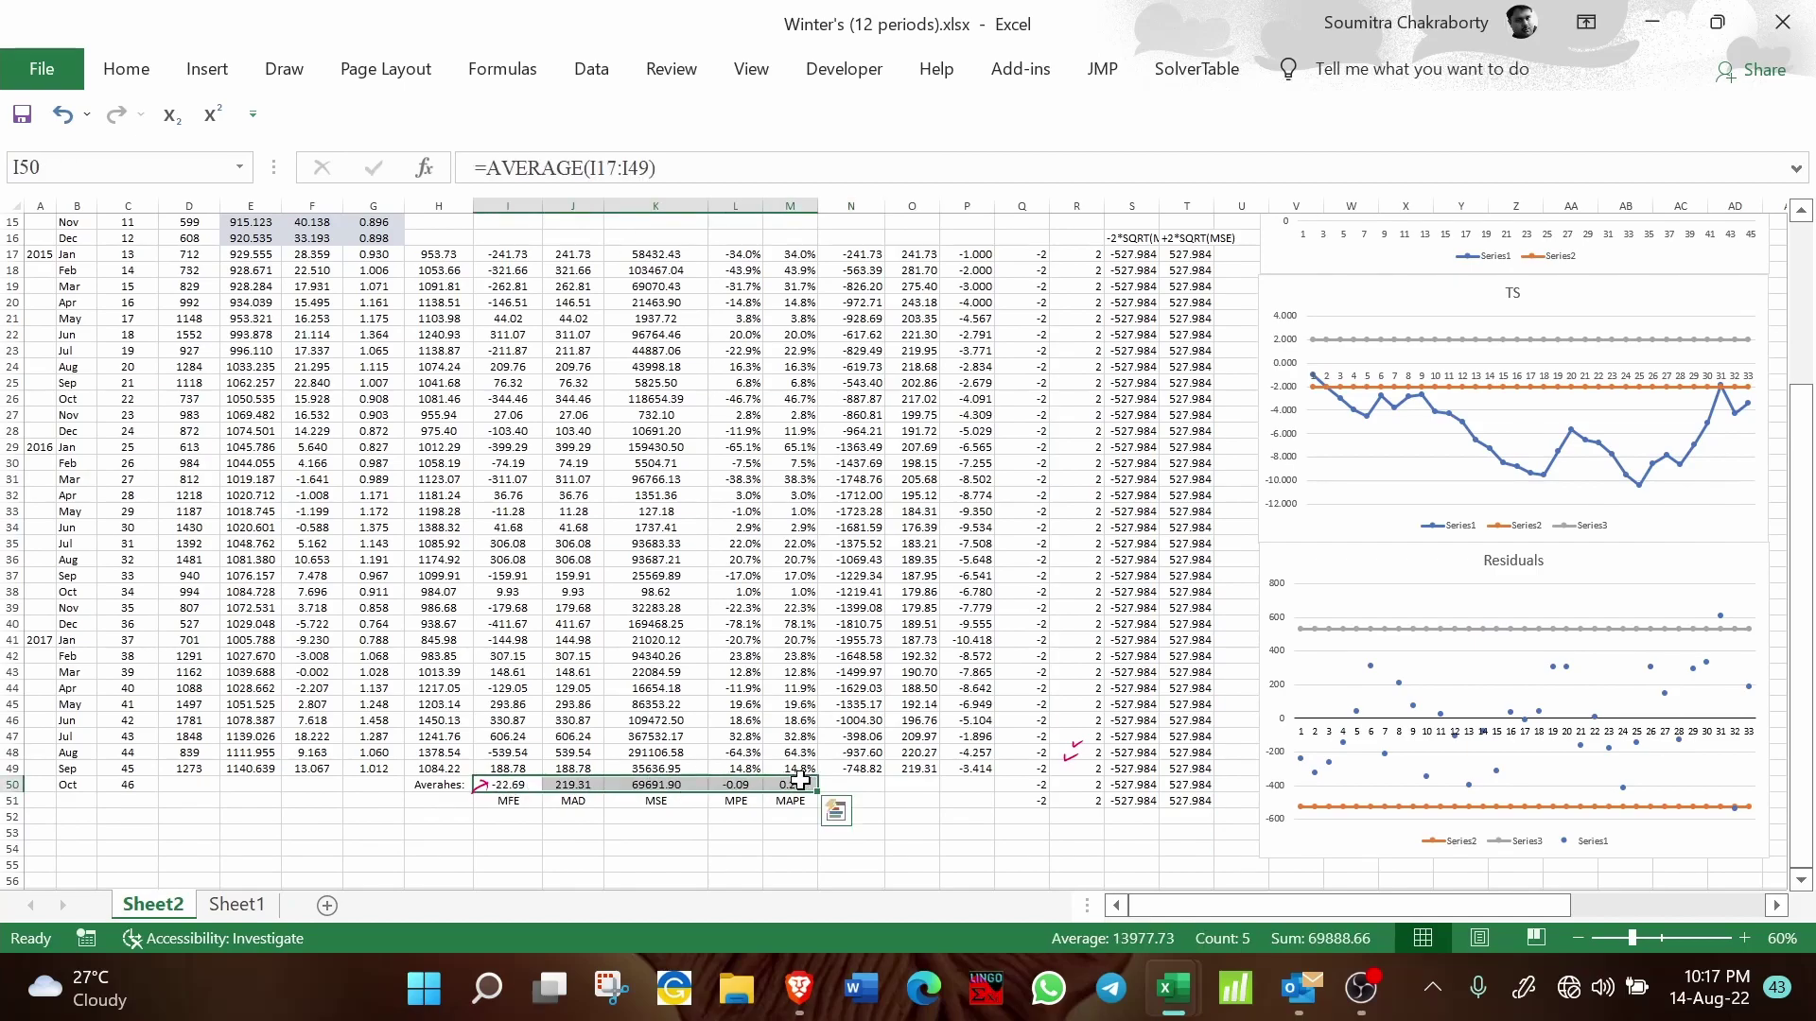
pyautogui.moveTo(510, 803); pyautogui.dragTo(789, 783)
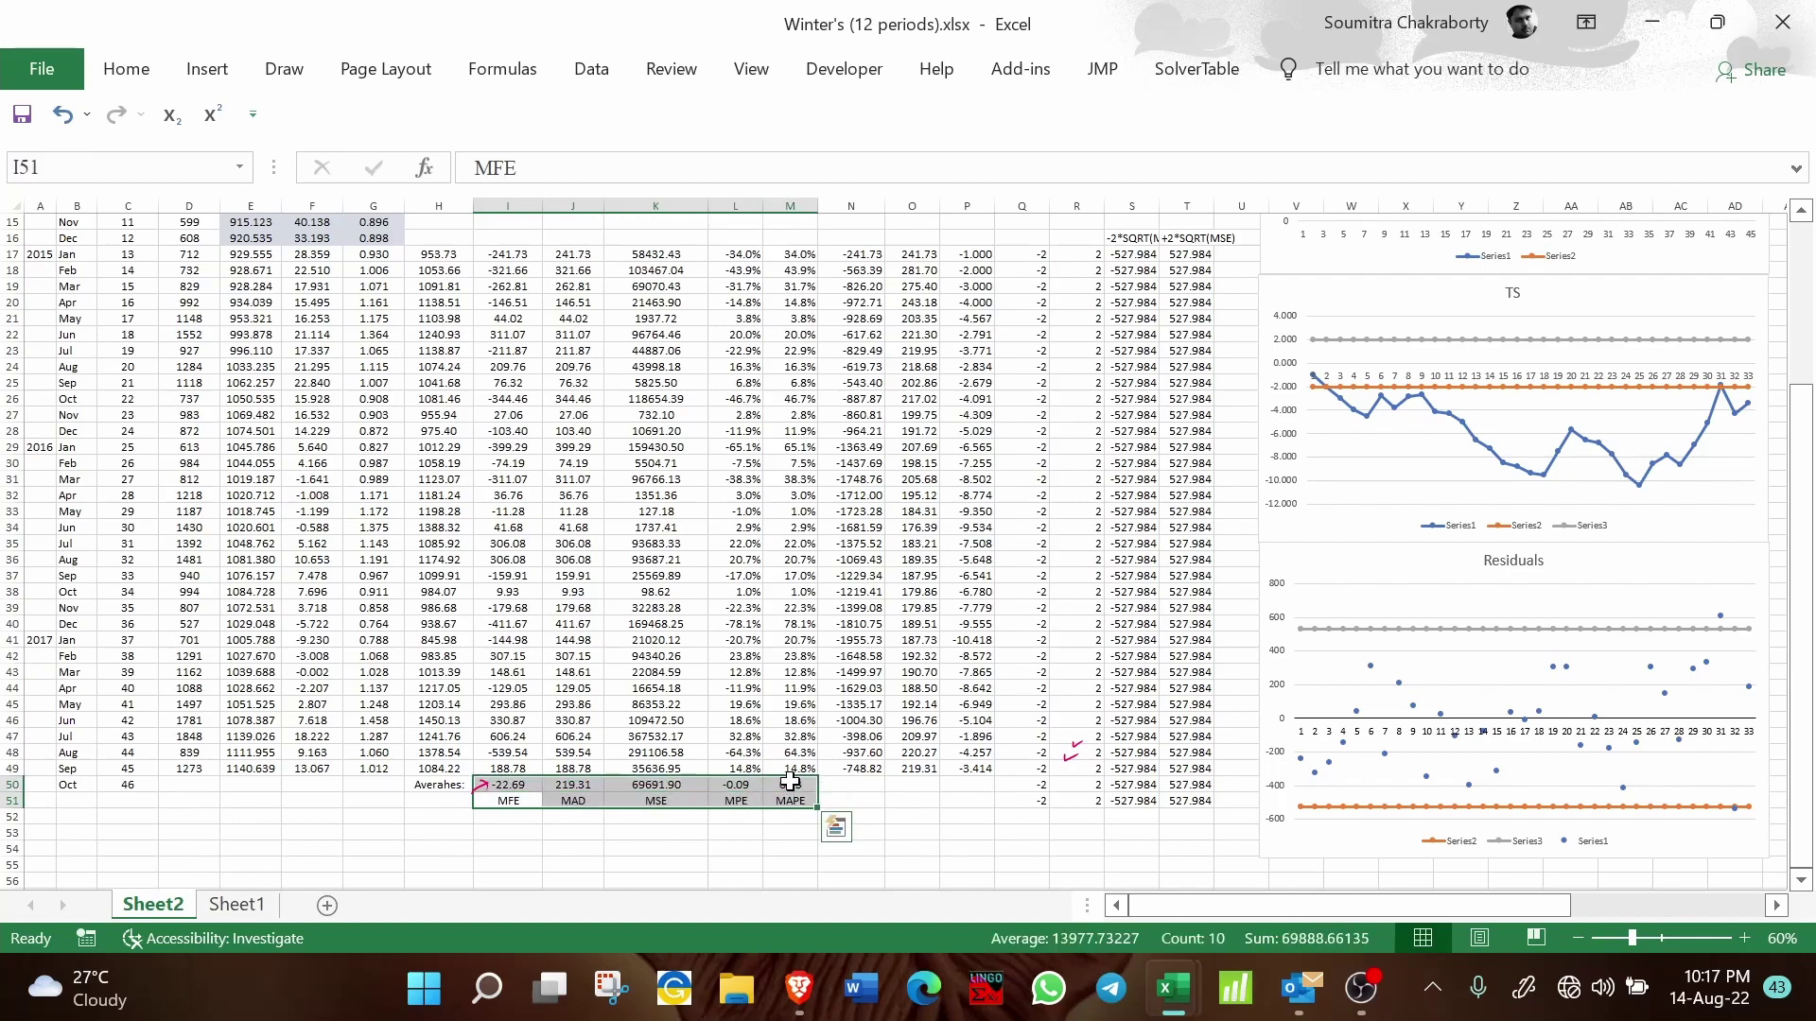
pyautogui.click(908, 800)
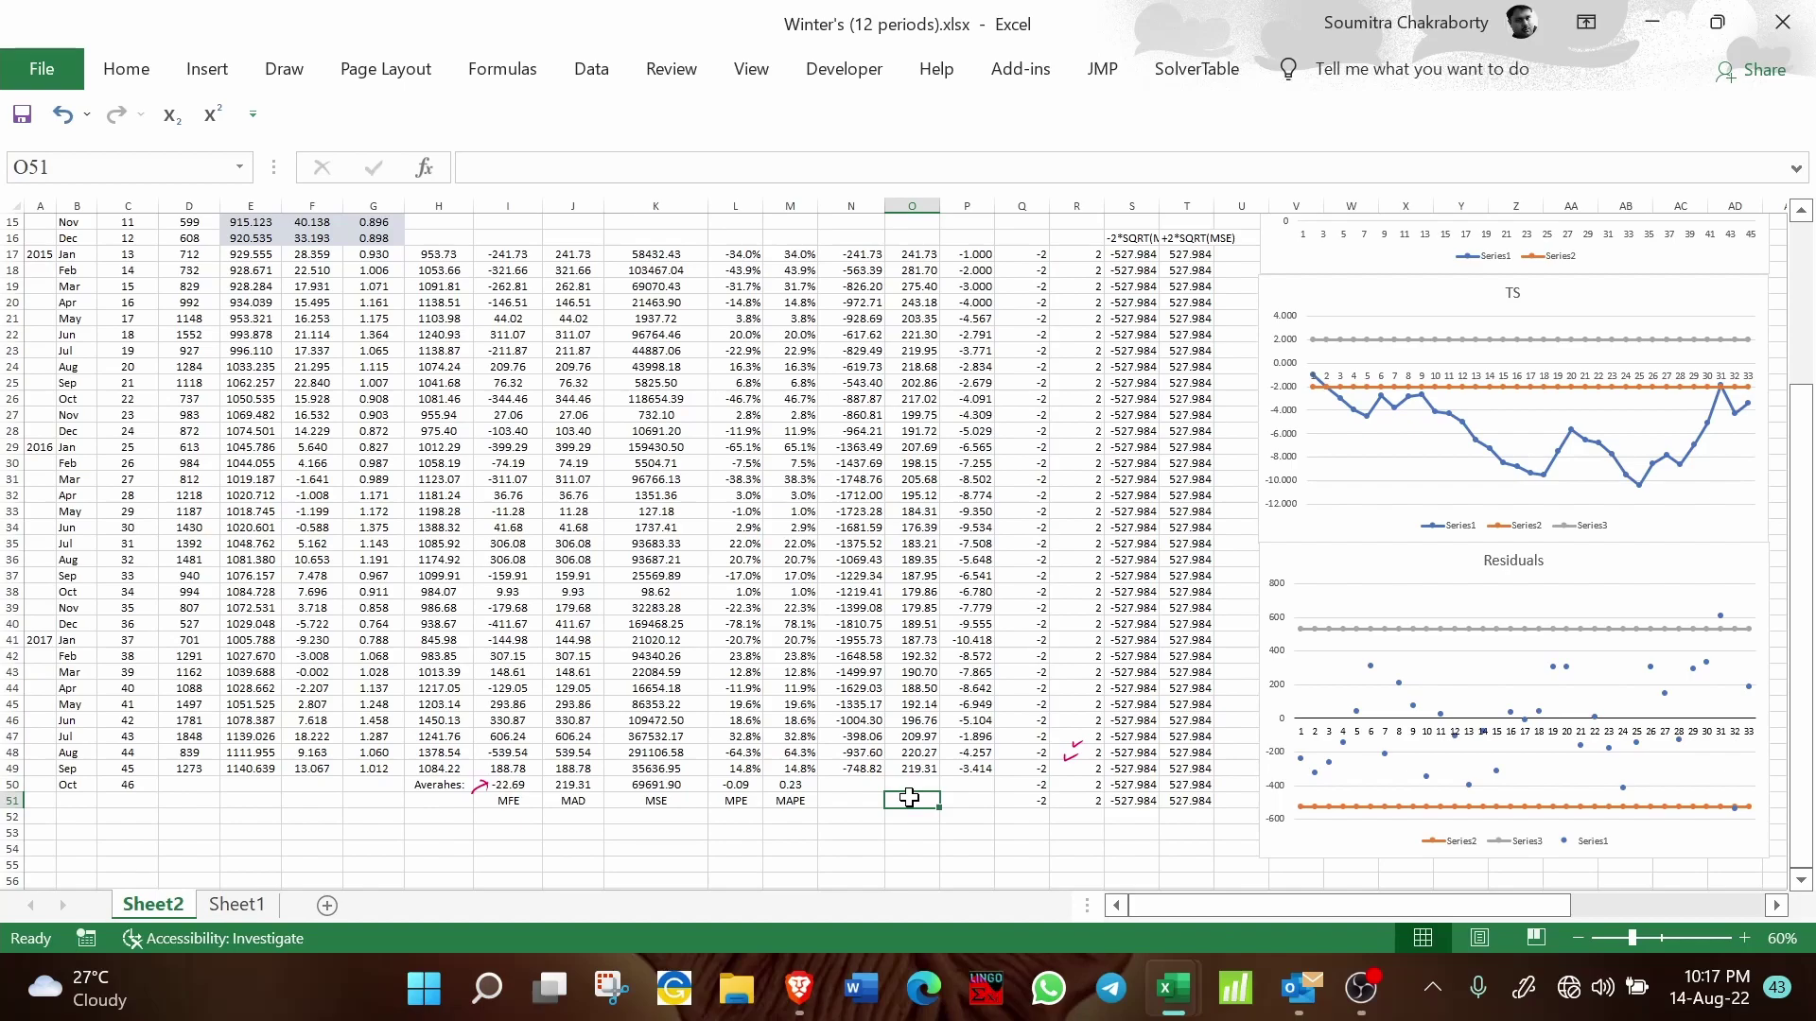
pyautogui.scroll(4, 908, 797)
pyautogui.scroll(-4, 908, 797)
pyautogui.click(984, 254)
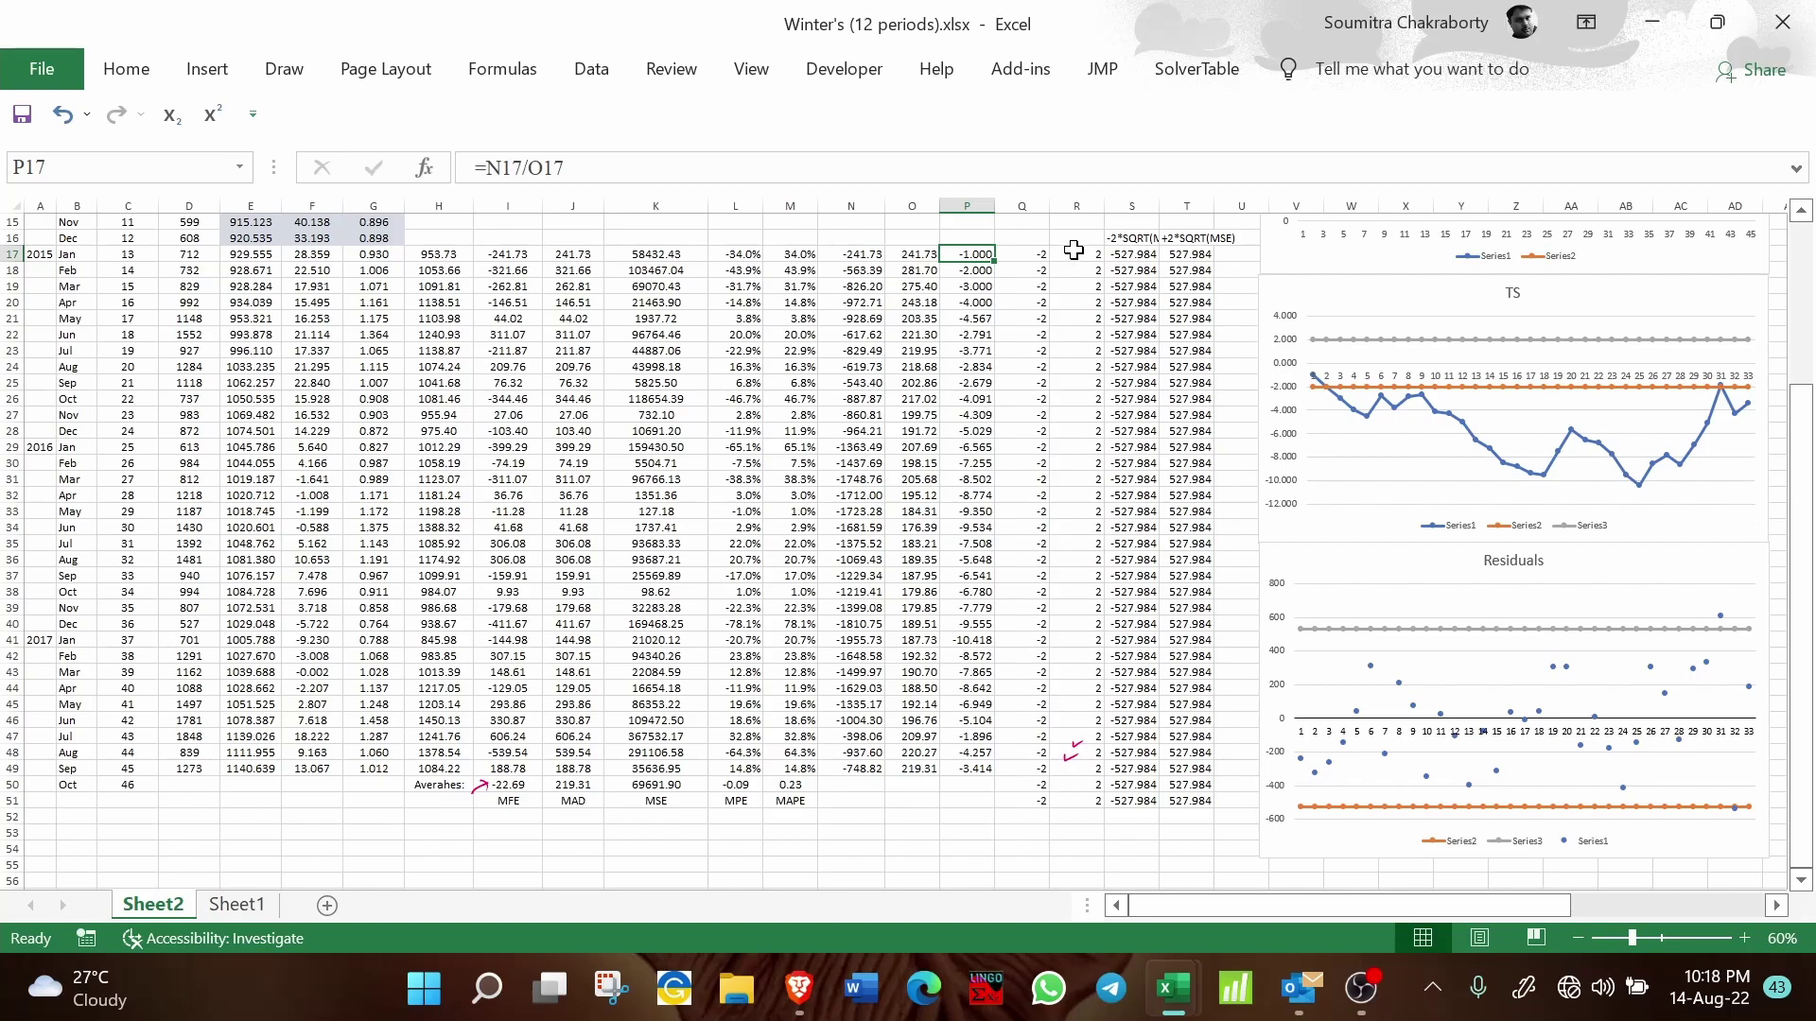
pyautogui.click(1129, 239)
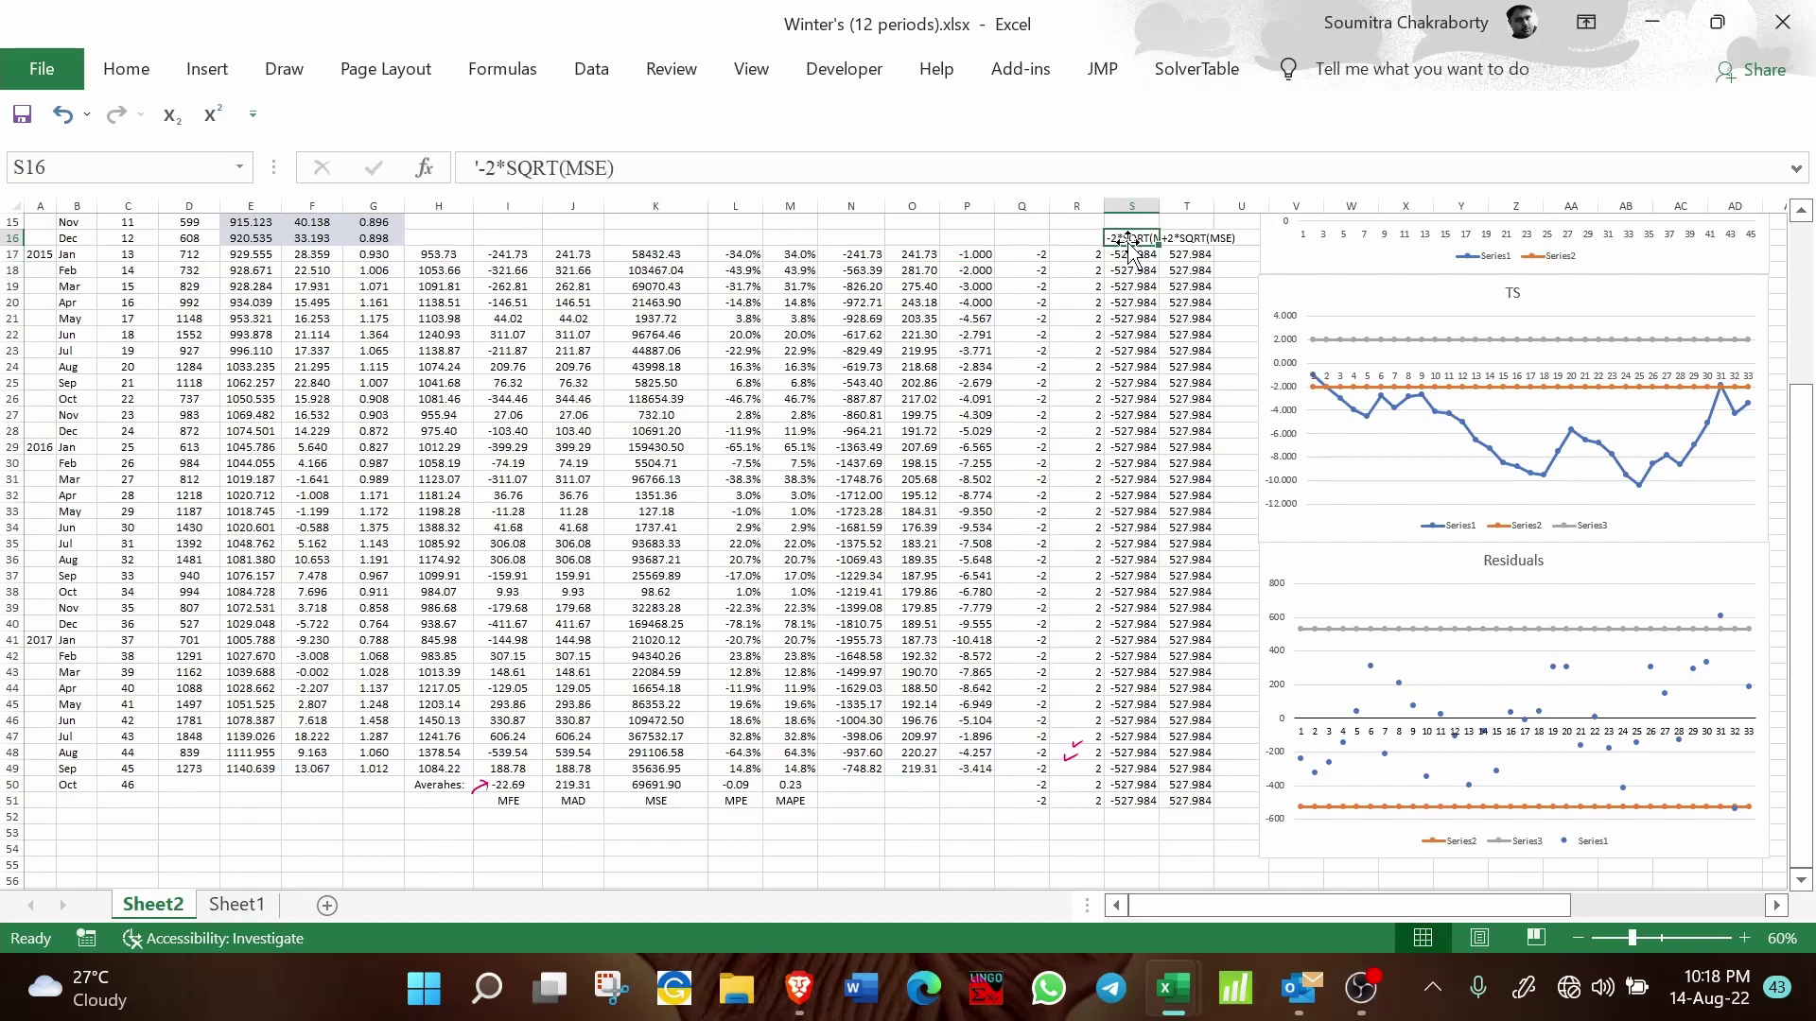
pyautogui.click(1175, 240)
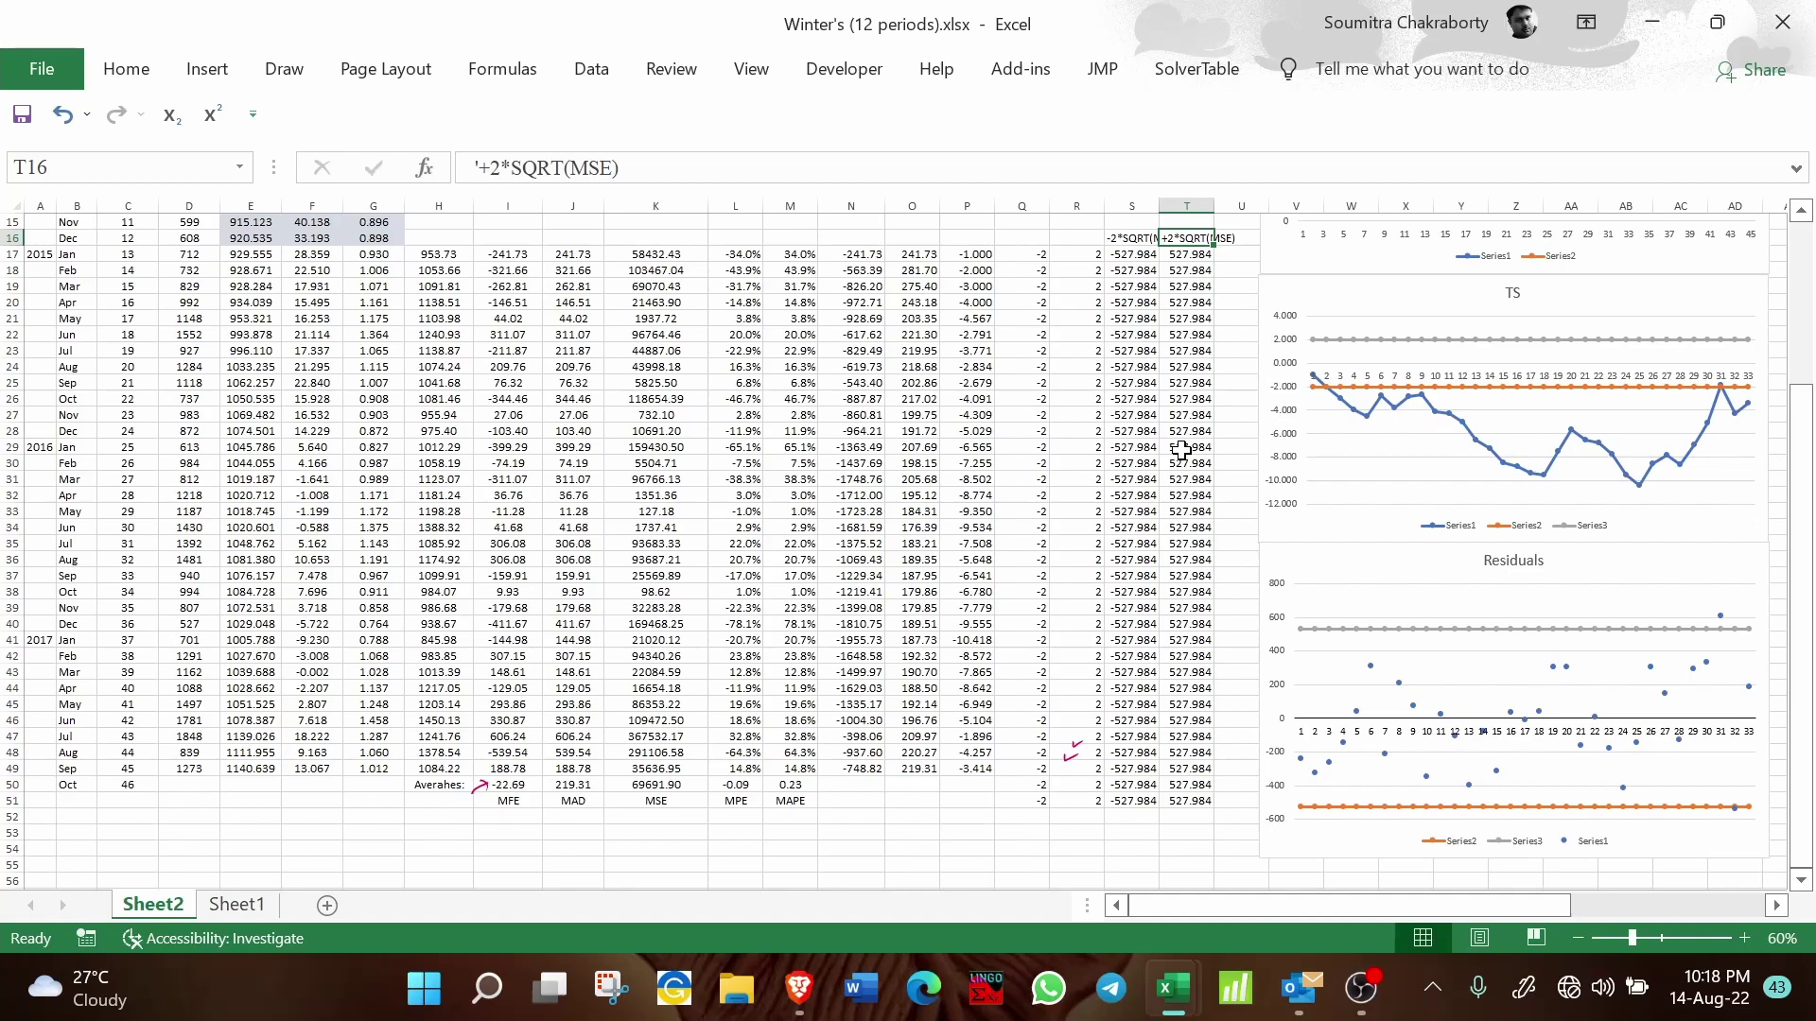
# Step: Examine the At vs. Ft, TS and Residuals charts beside the data
pyautogui.scroll(5, 1182, 449)
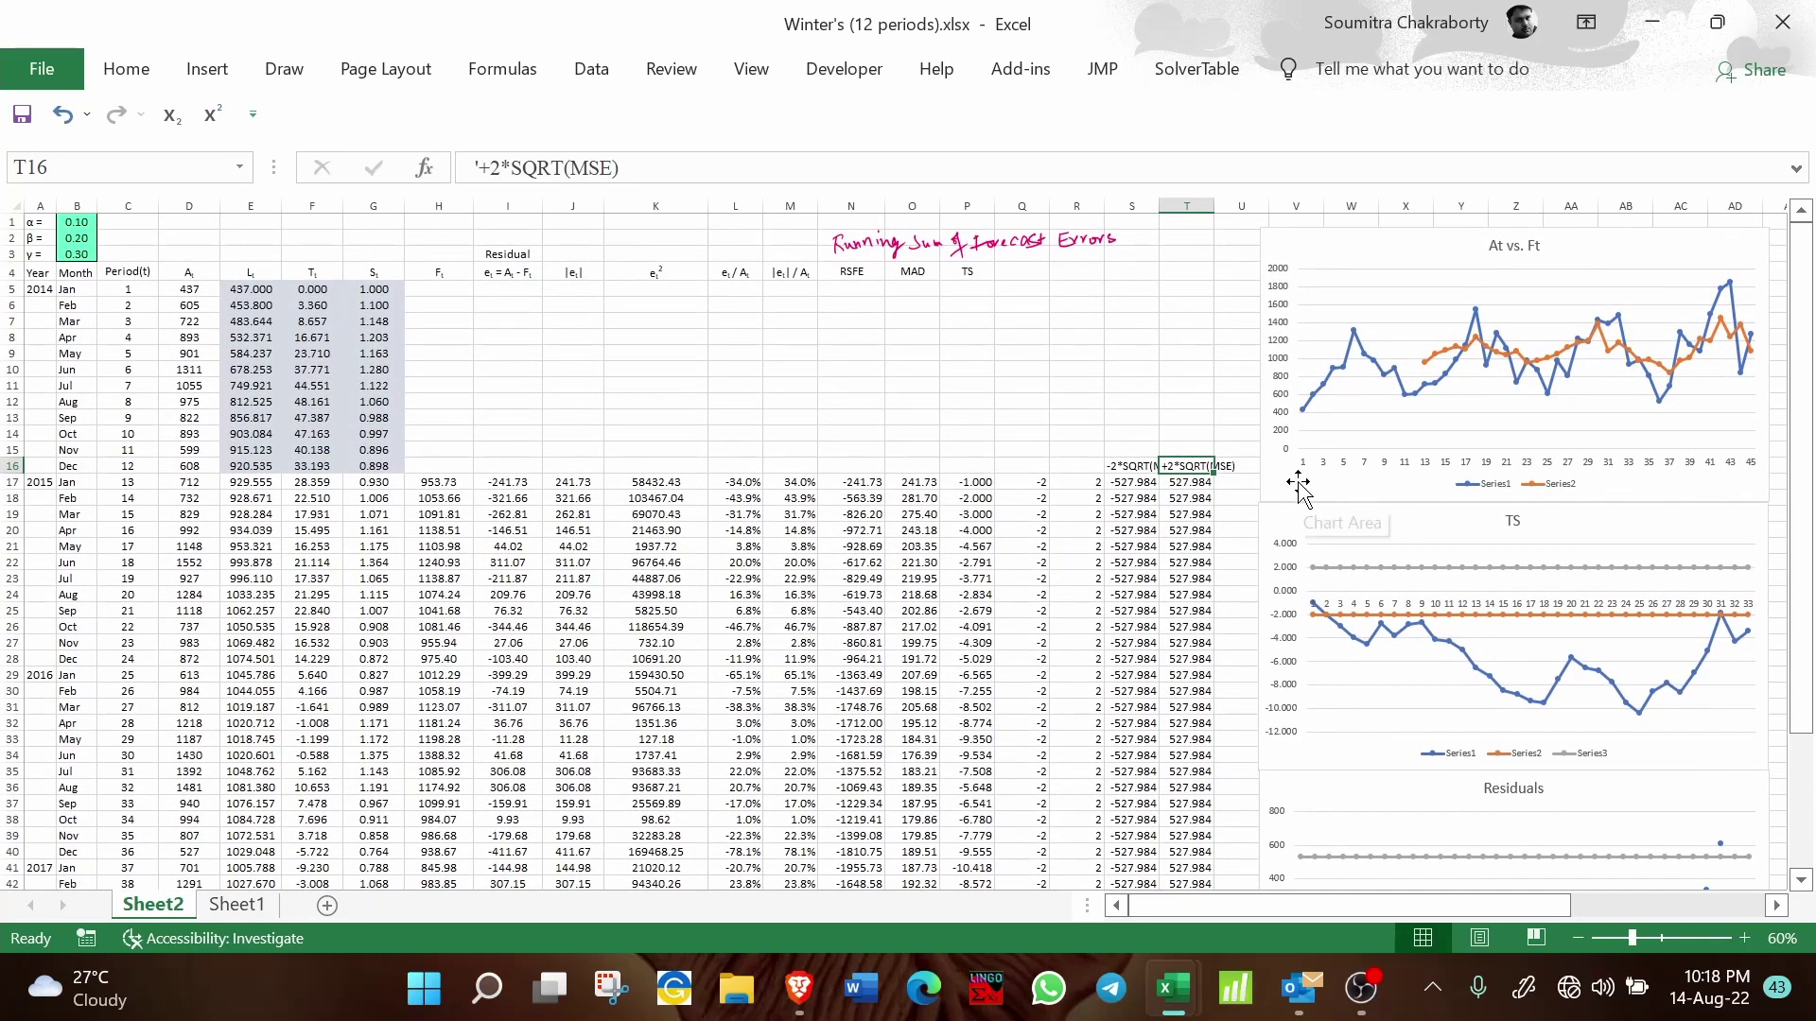
pyautogui.click(1299, 487)
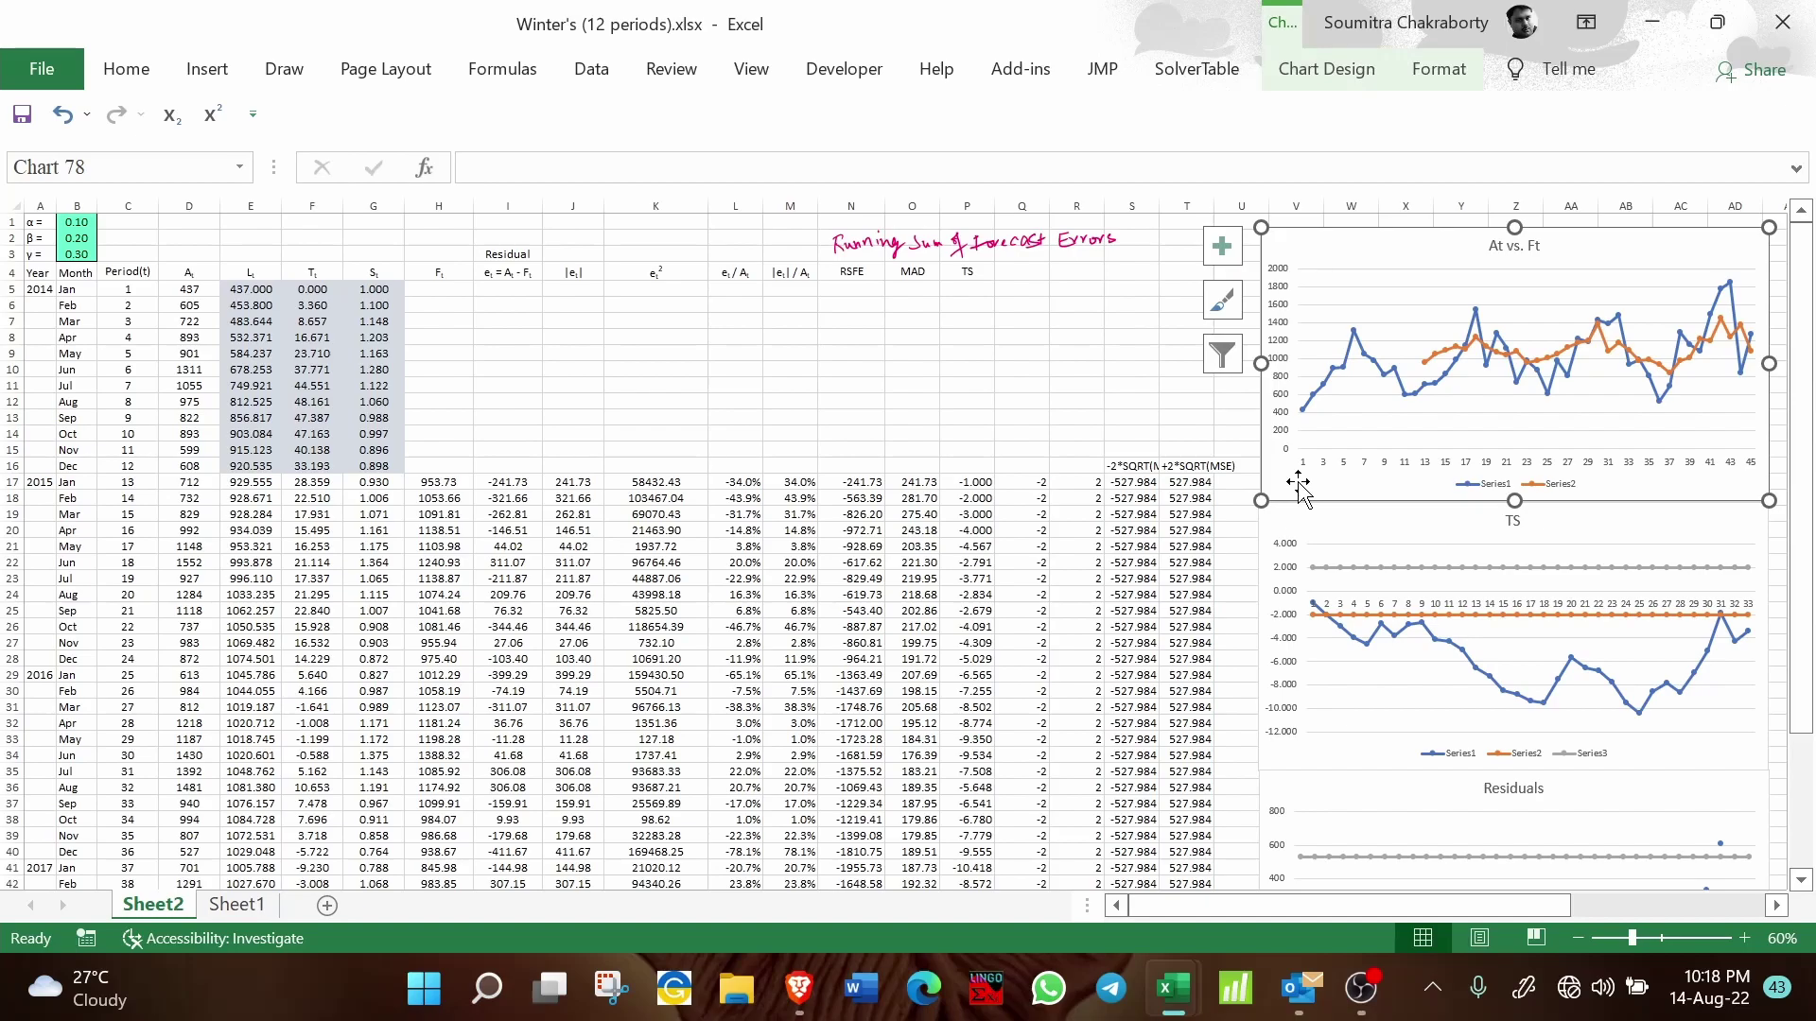
pyautogui.click(1310, 518)
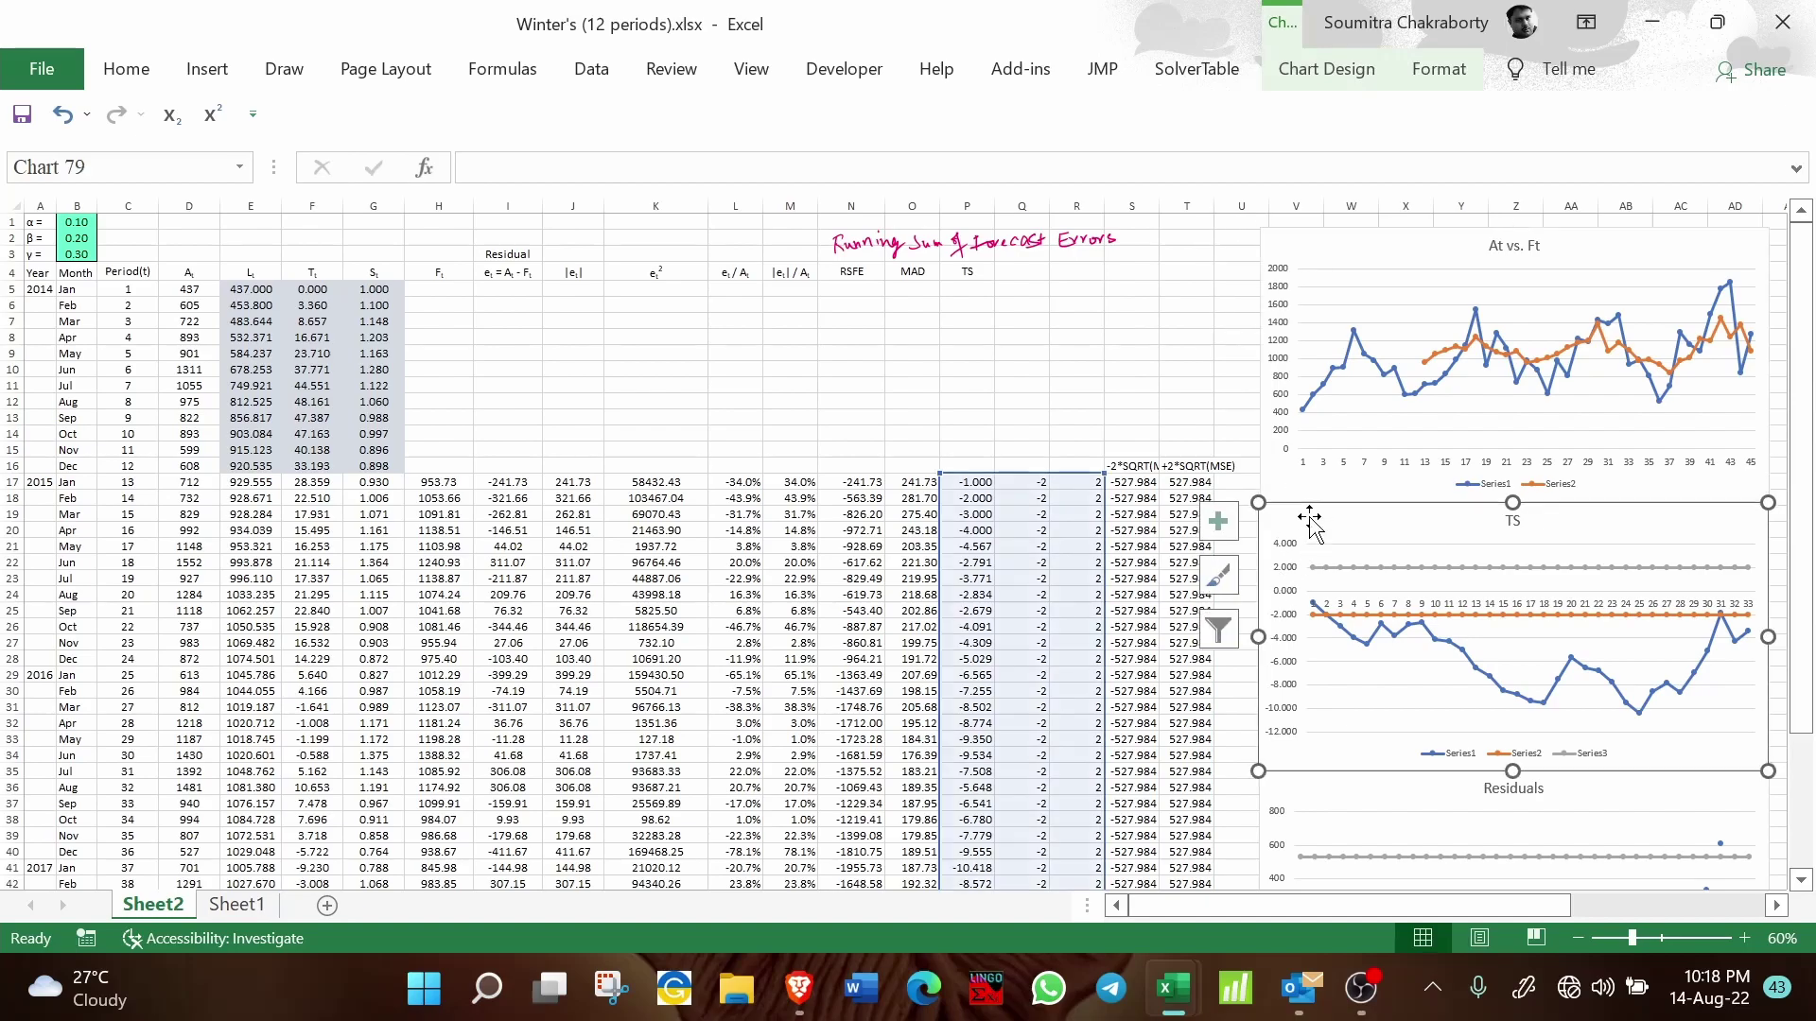
pyautogui.scroll(-2, 1310, 519)
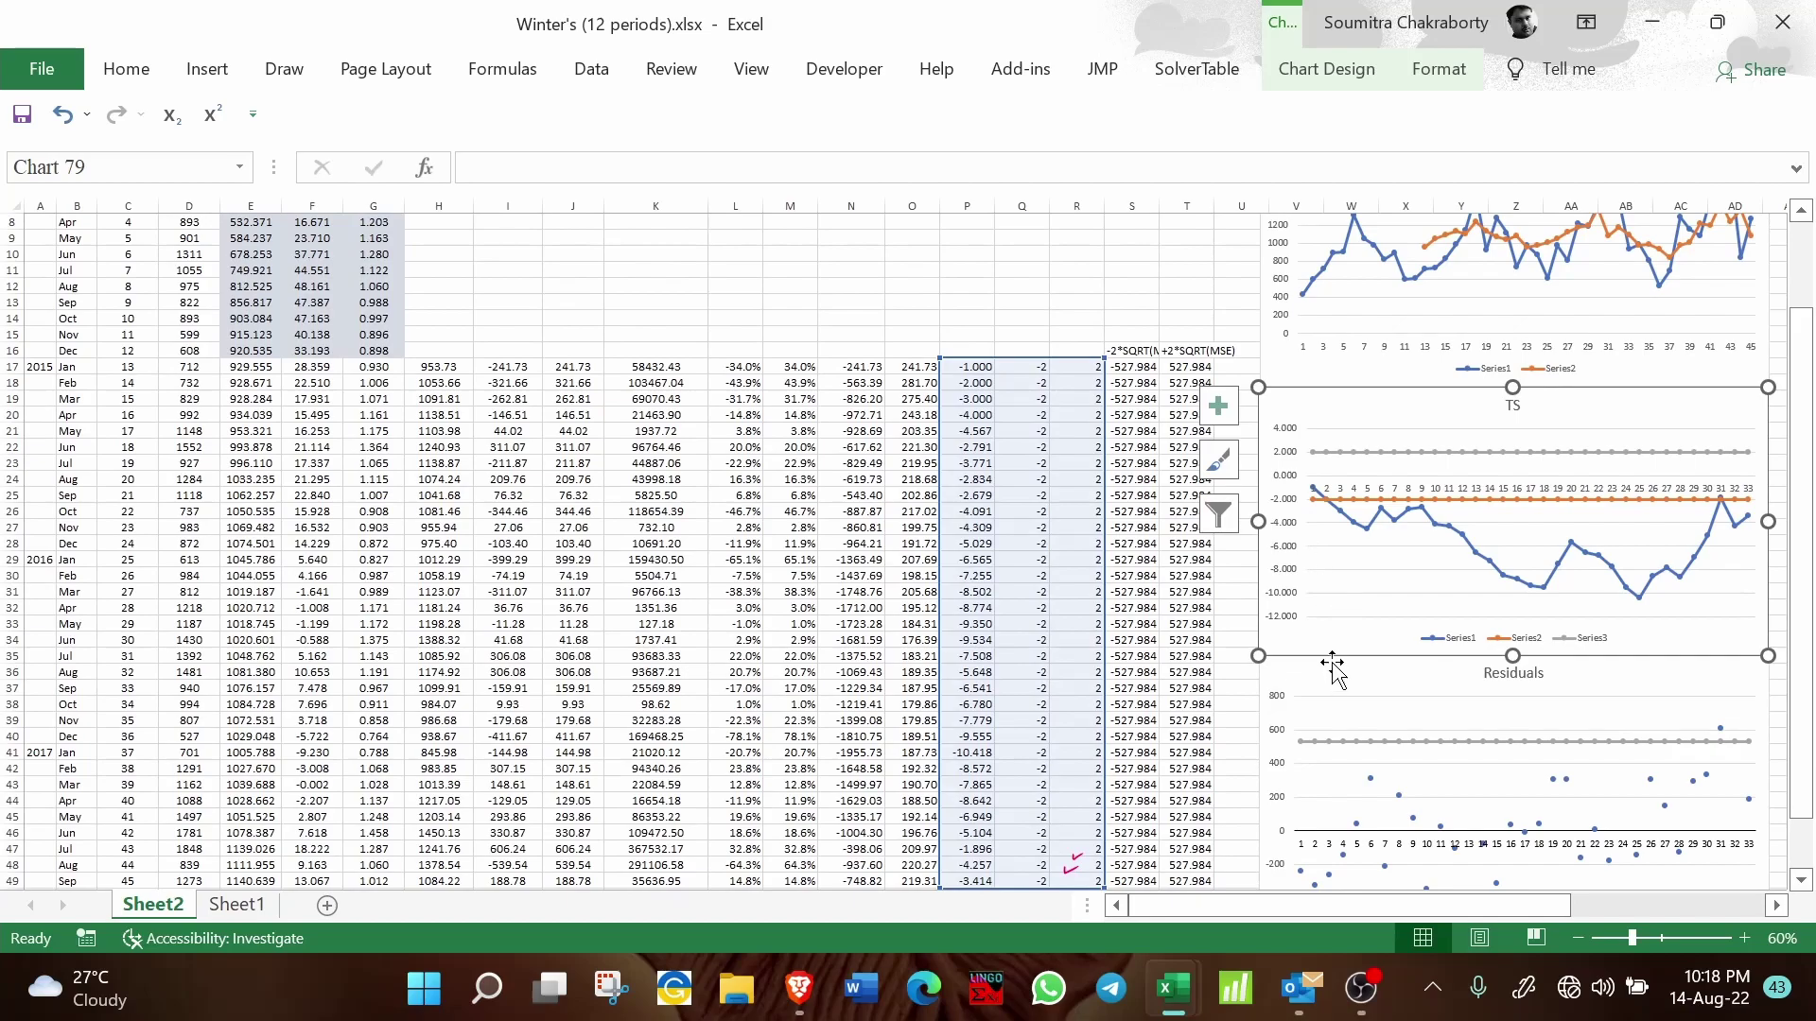
pyautogui.click(1357, 679)
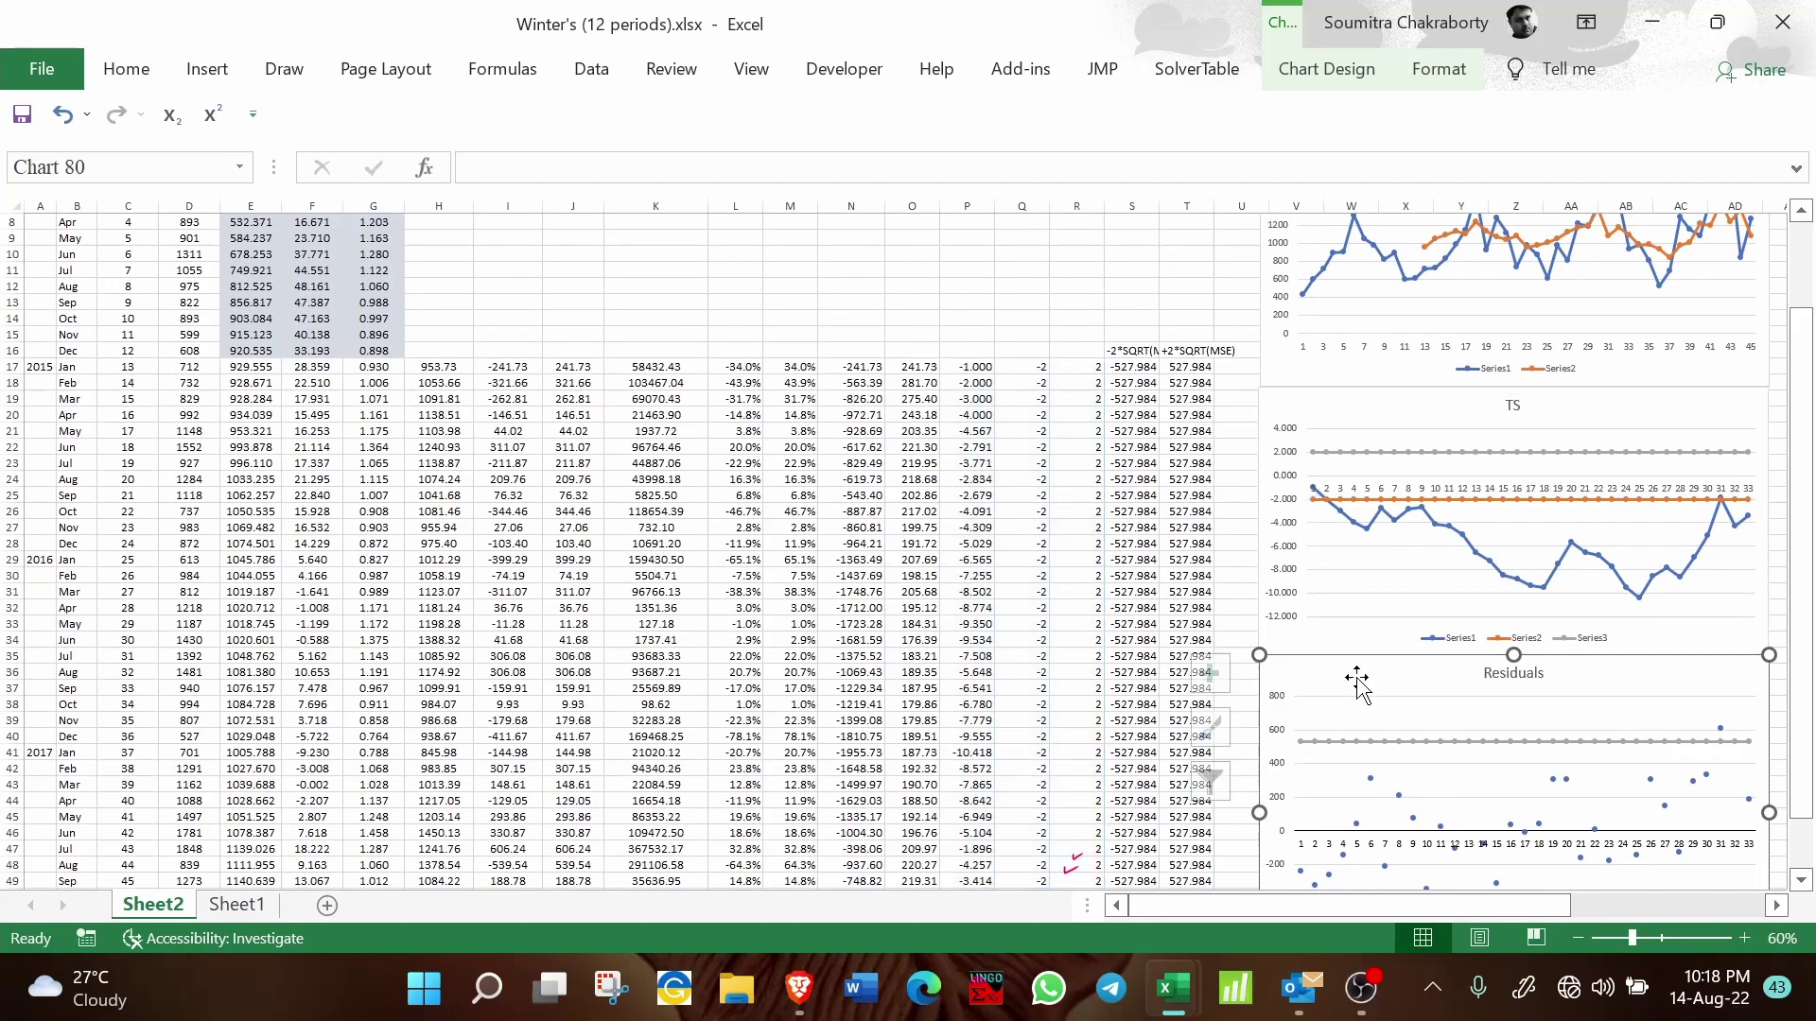
pyautogui.scroll(-2, 1321, 614)
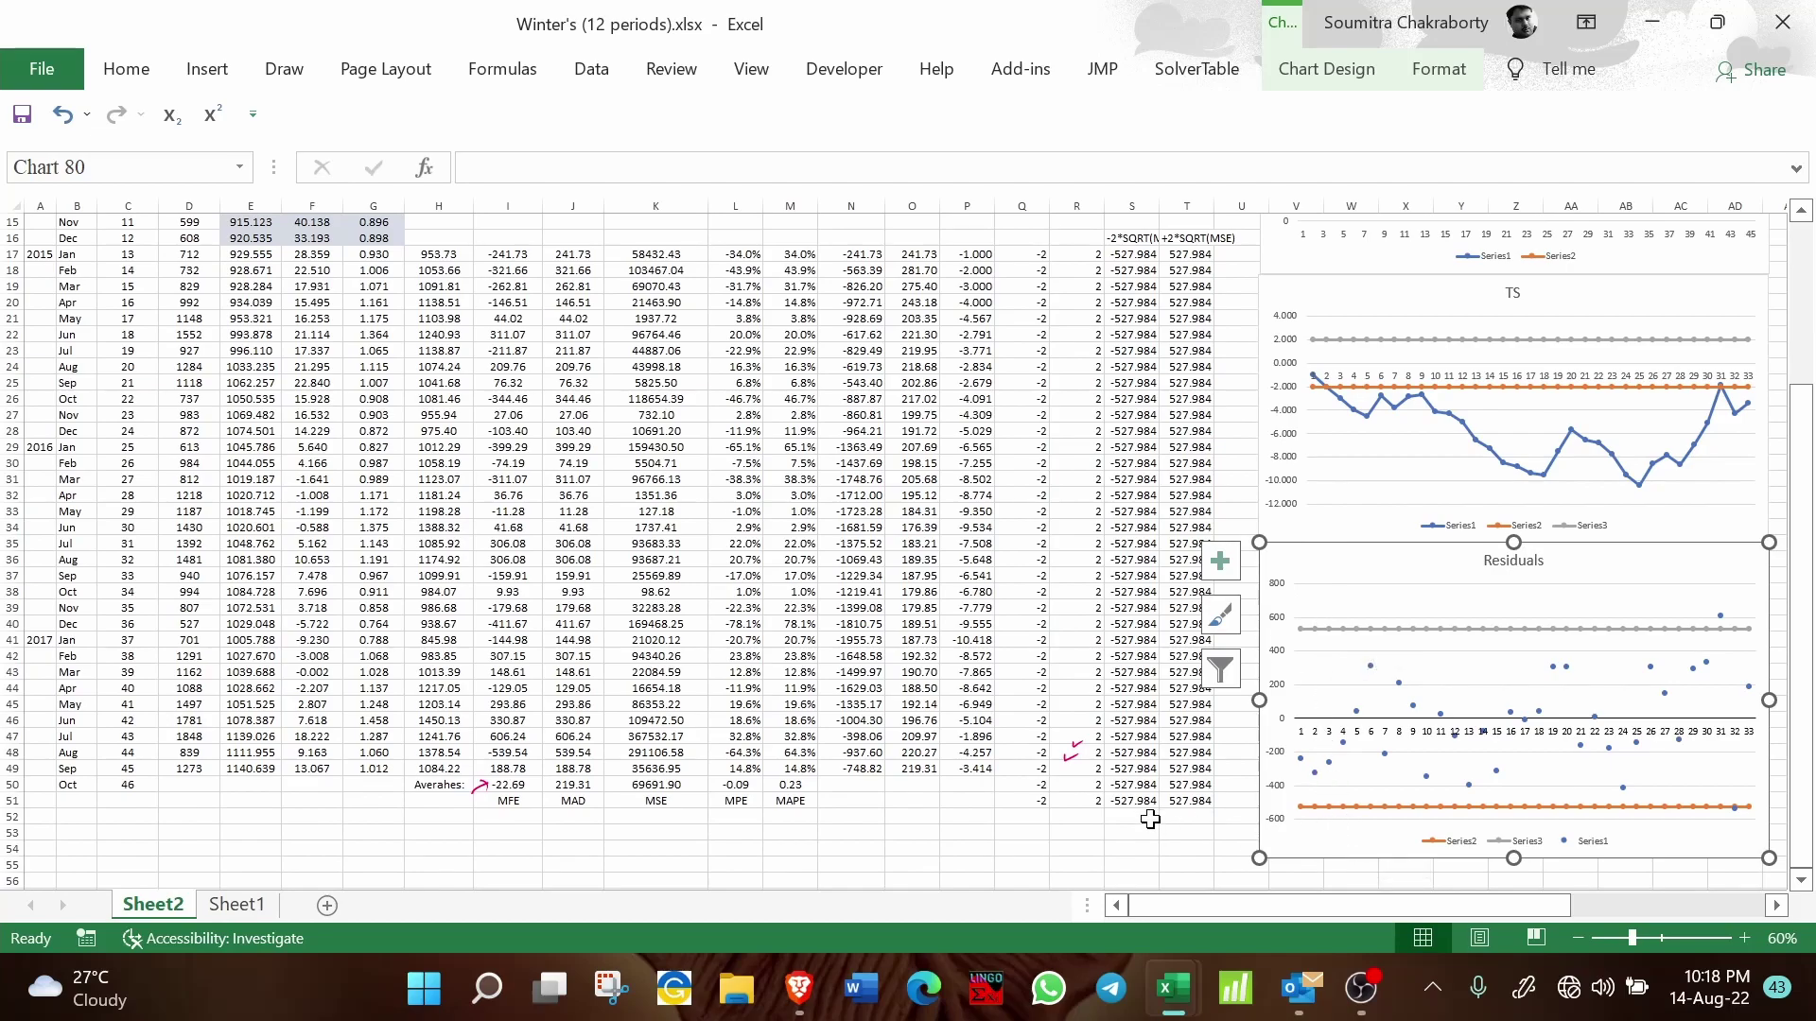
# Step: Select the Residuals, TS and At vs. Ft charts together and copy them as a picture
pyautogui.scroll(5, 1150, 819)
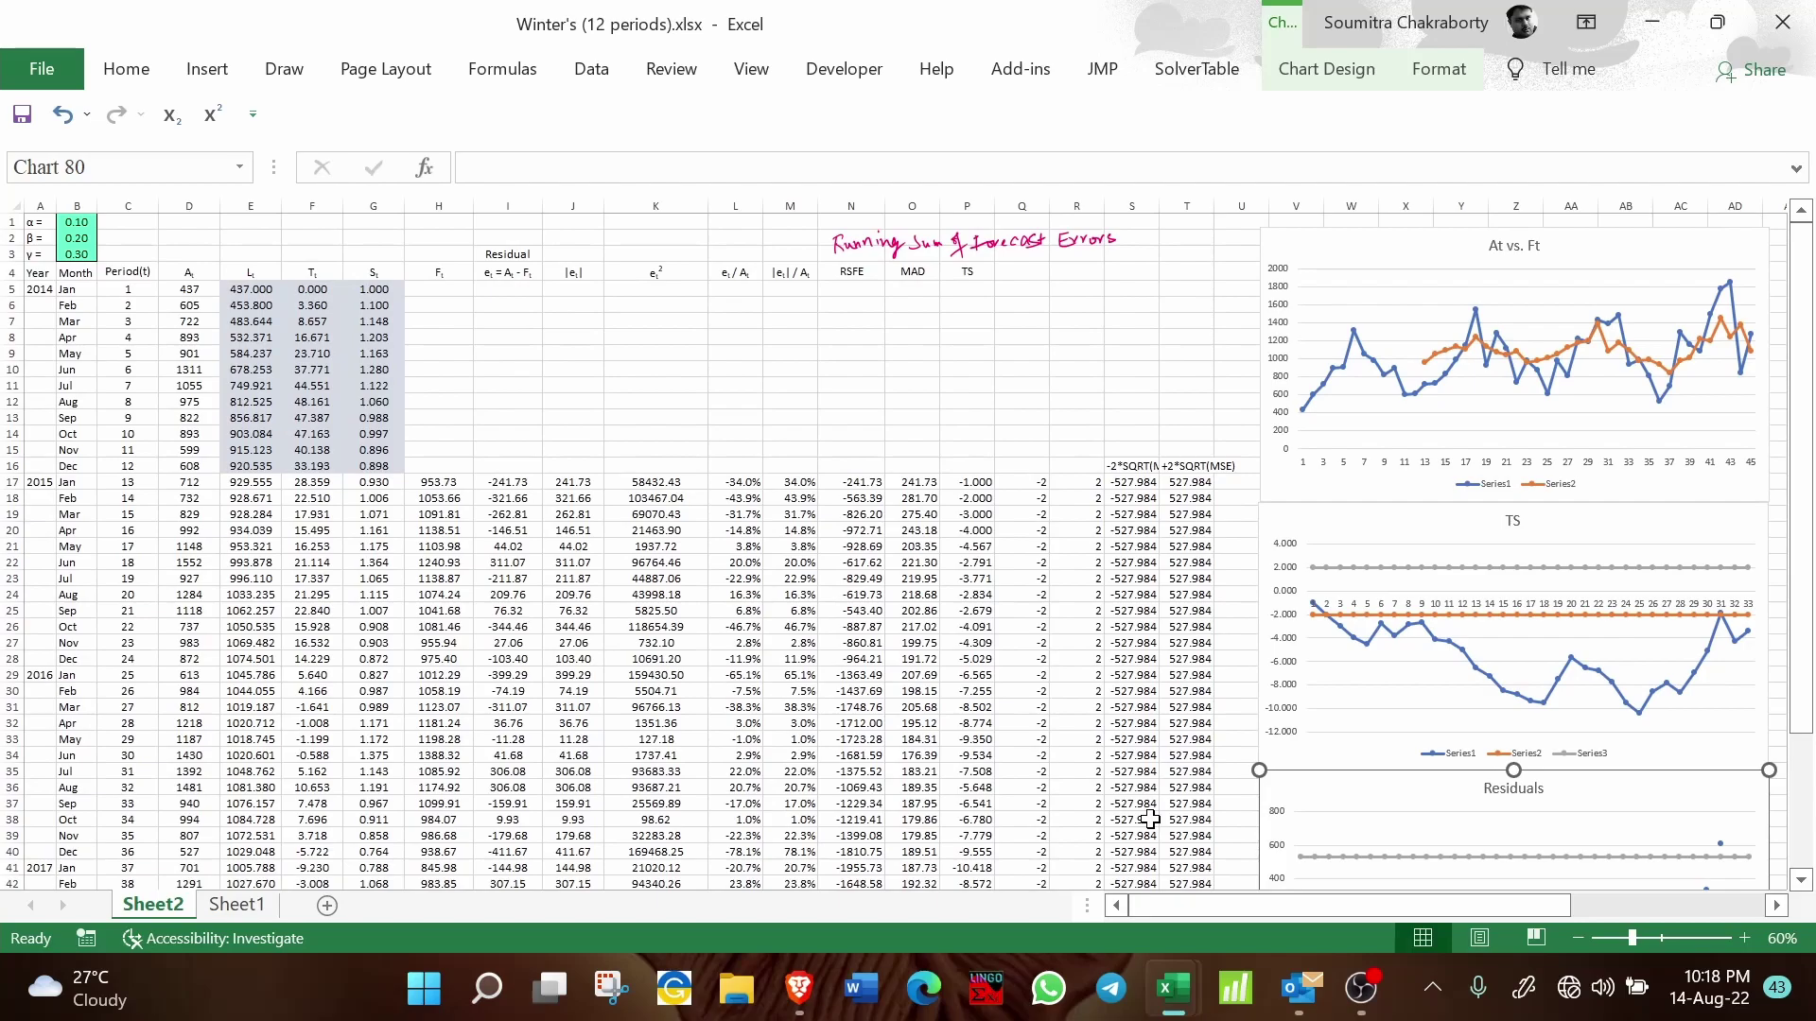
pyautogui.keyDown('ctrl'); pyautogui.click(1292, 760); pyautogui.keyUp('ctrl')
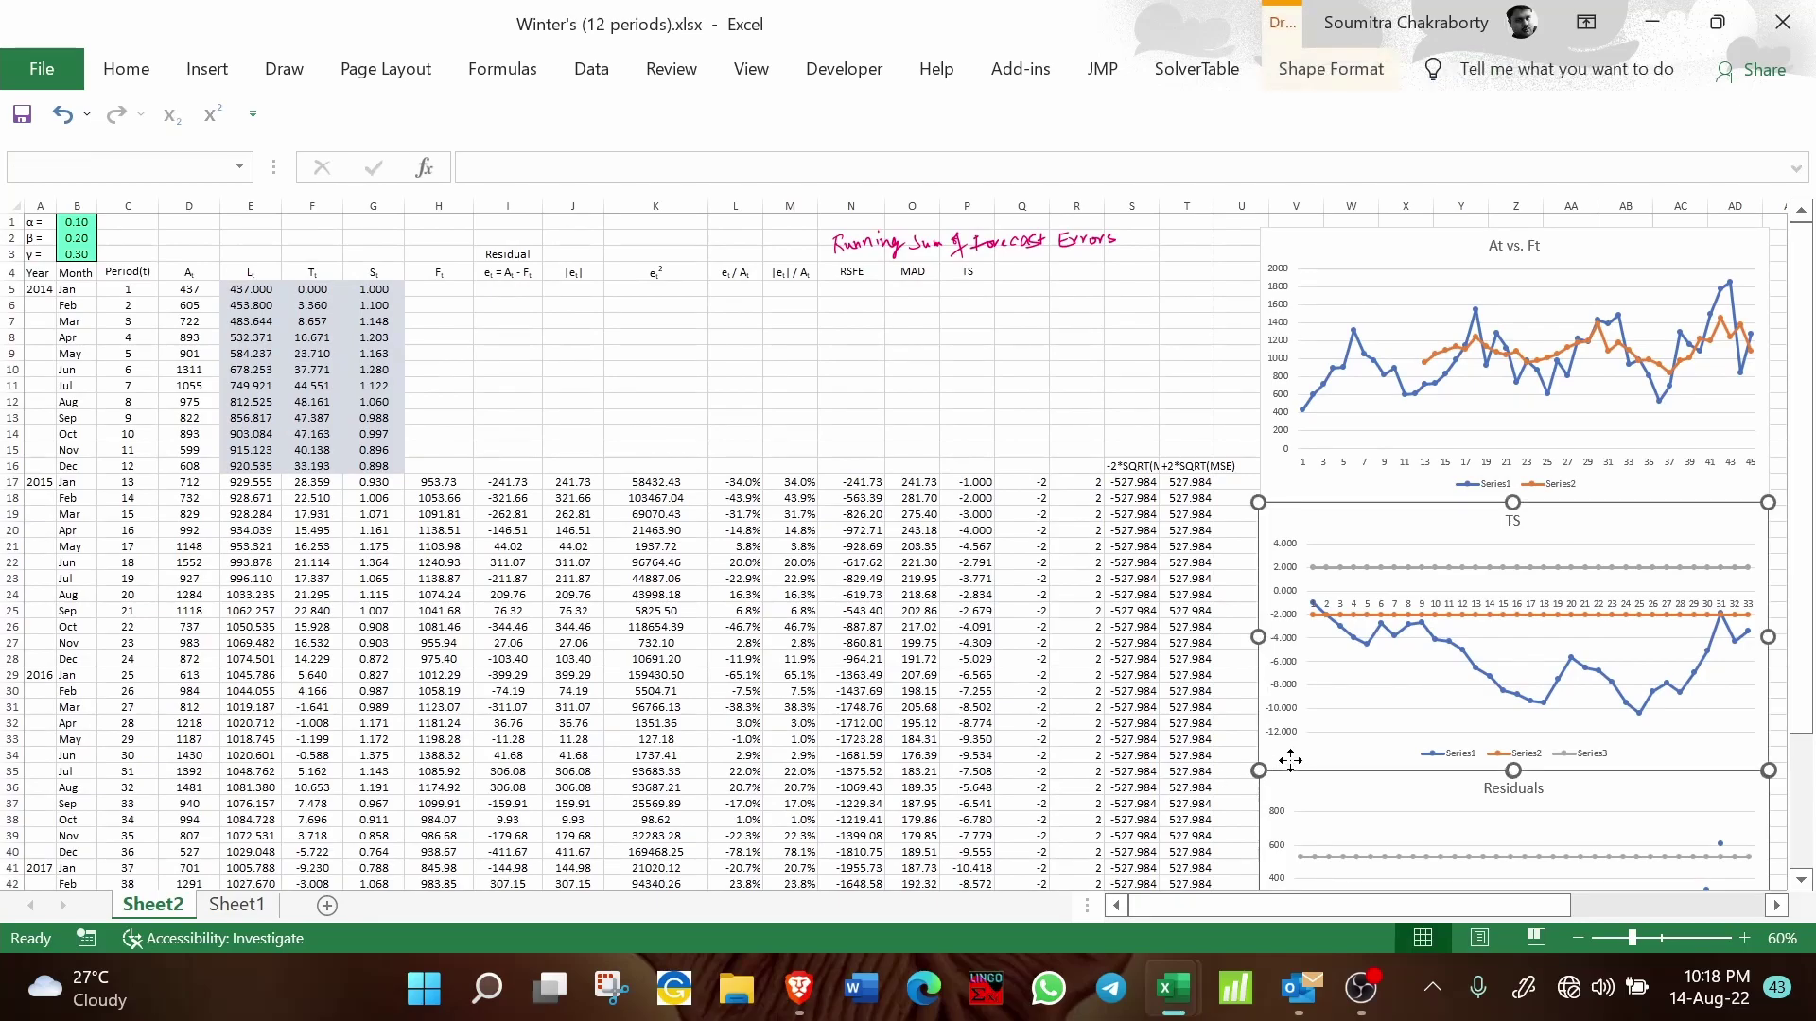
pyautogui.keyDown('ctrl'); pyautogui.click(1306, 497); pyautogui.keyUp('ctrl')
pyautogui.click(121, 68)
pyautogui.click(110, 145)
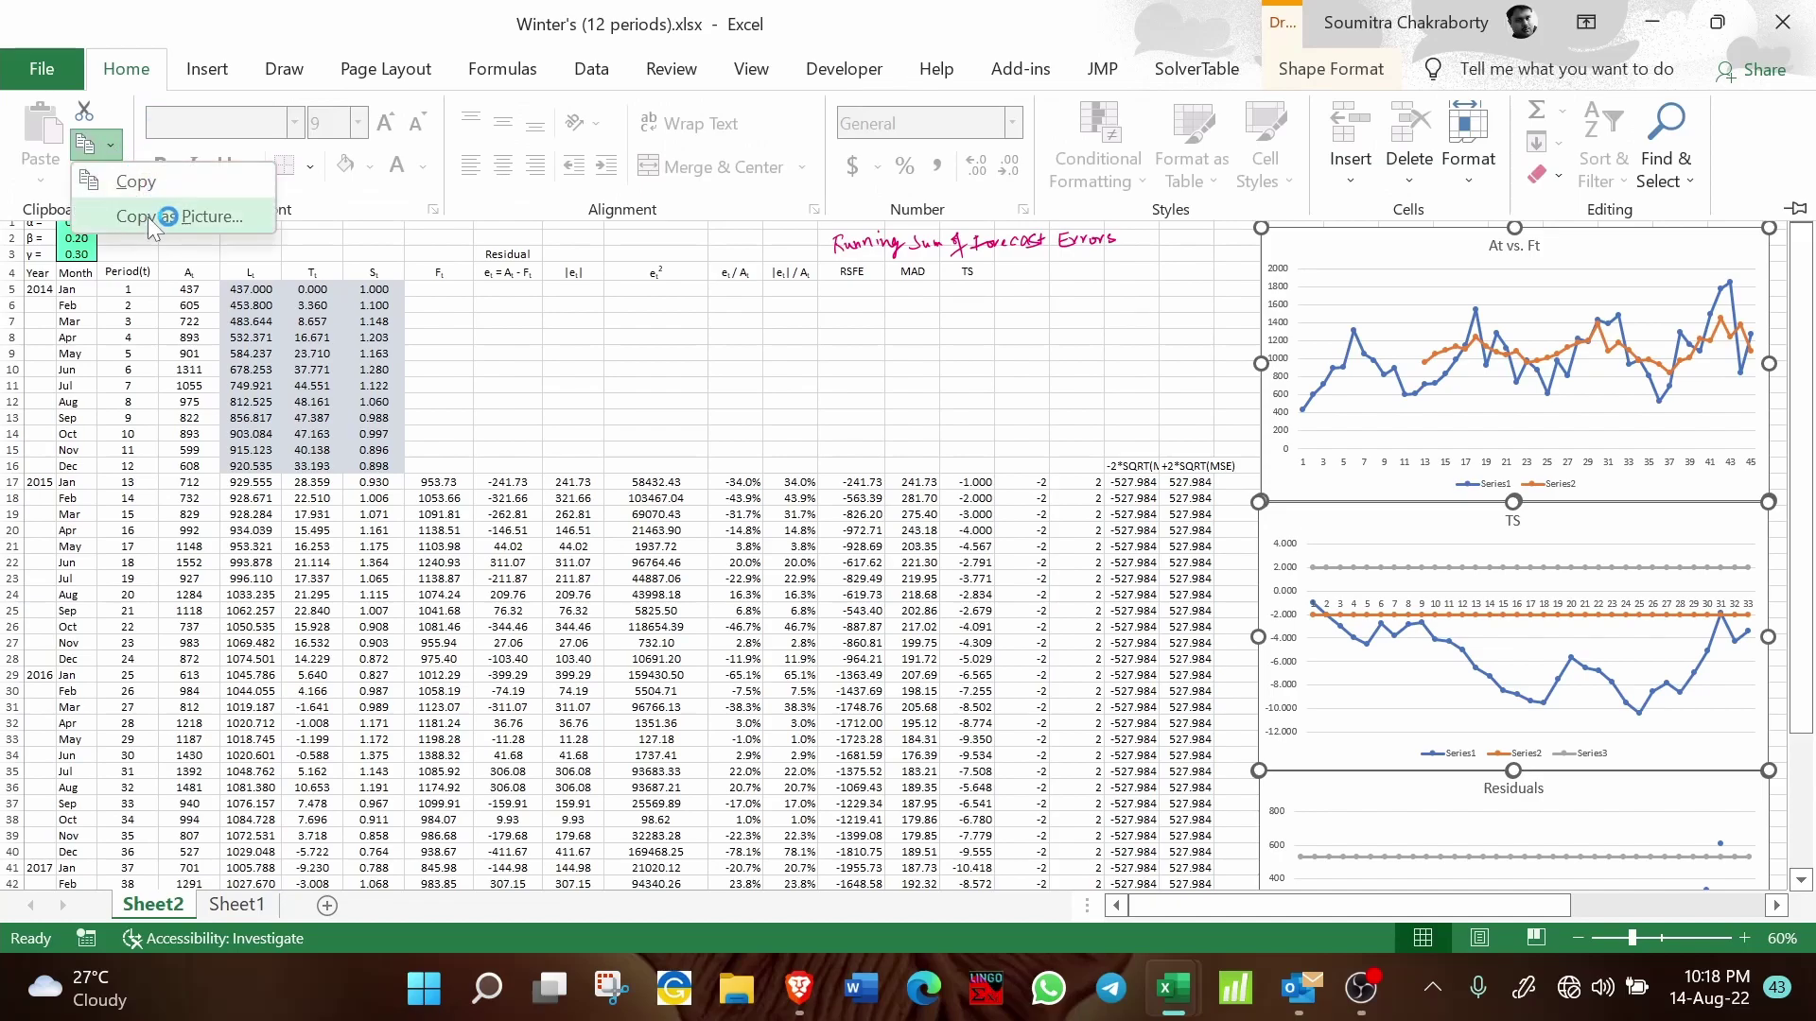
pyautogui.click(147, 218)
pyautogui.click(970, 611)
pyautogui.click(974, 660)
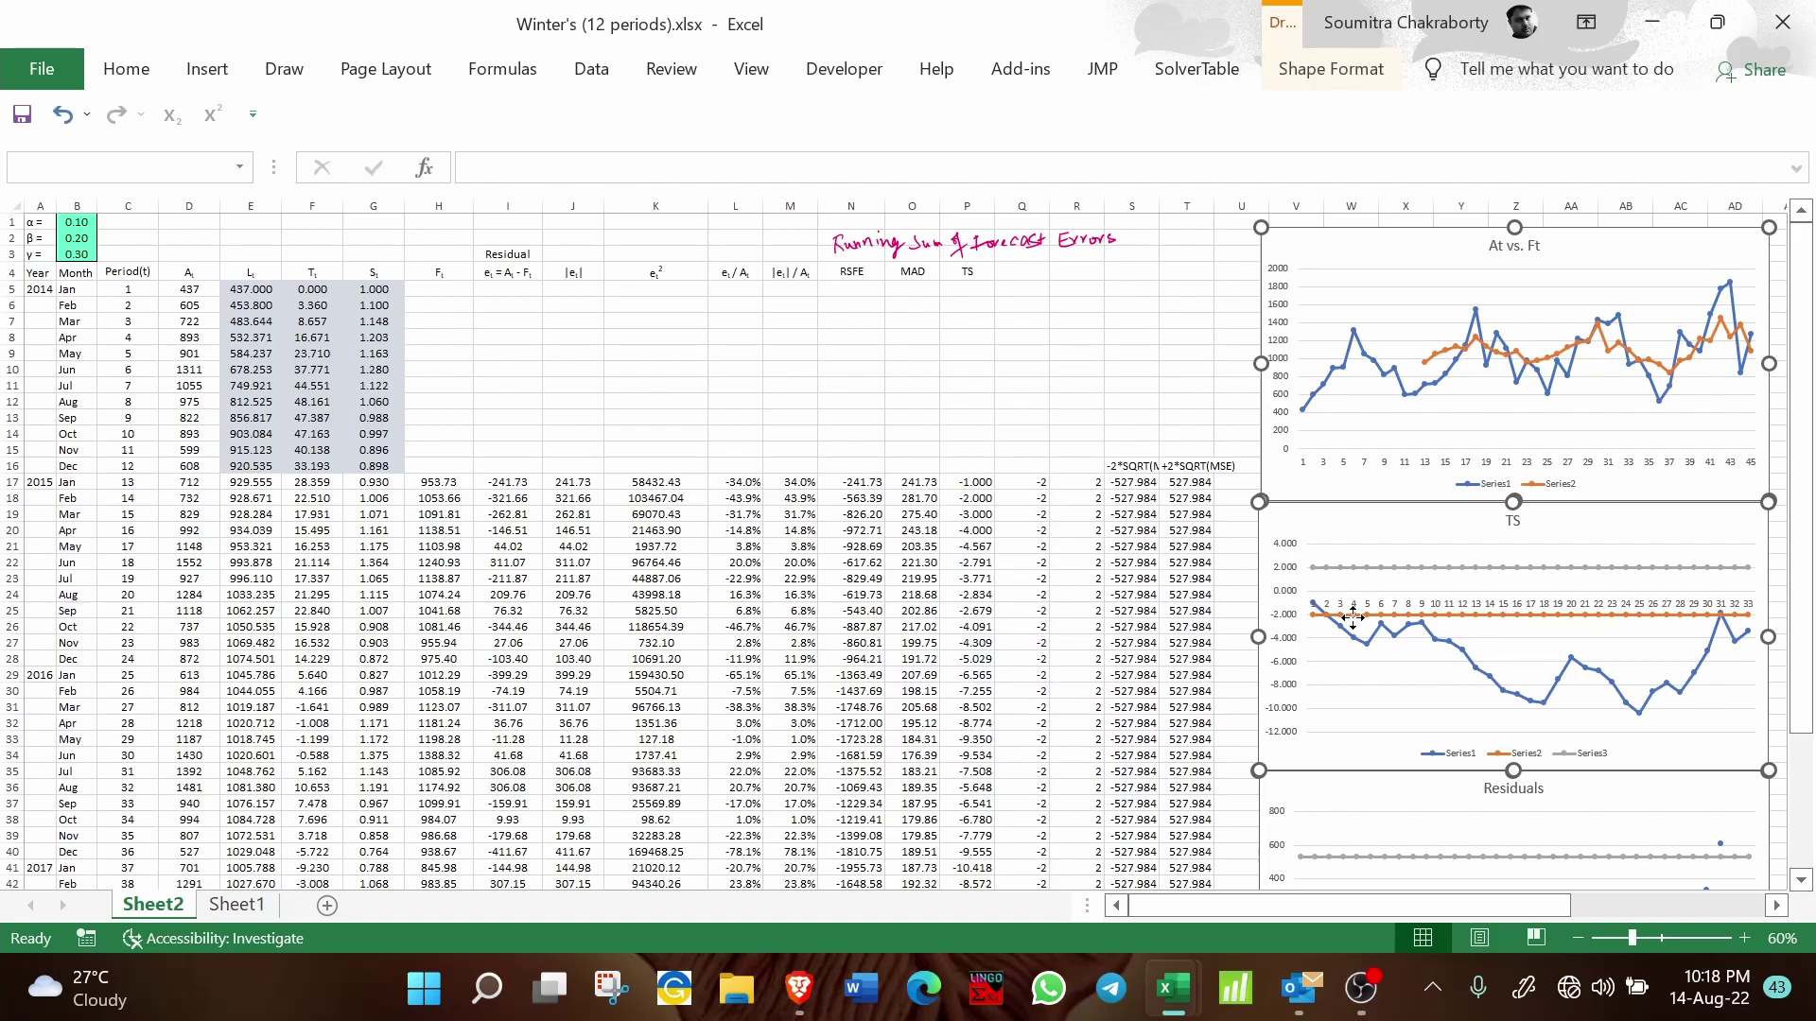
# Step: Paste the copied chart picture at cell AF2, beside the original charts
pyautogui.hscroll(5, 1353, 616)
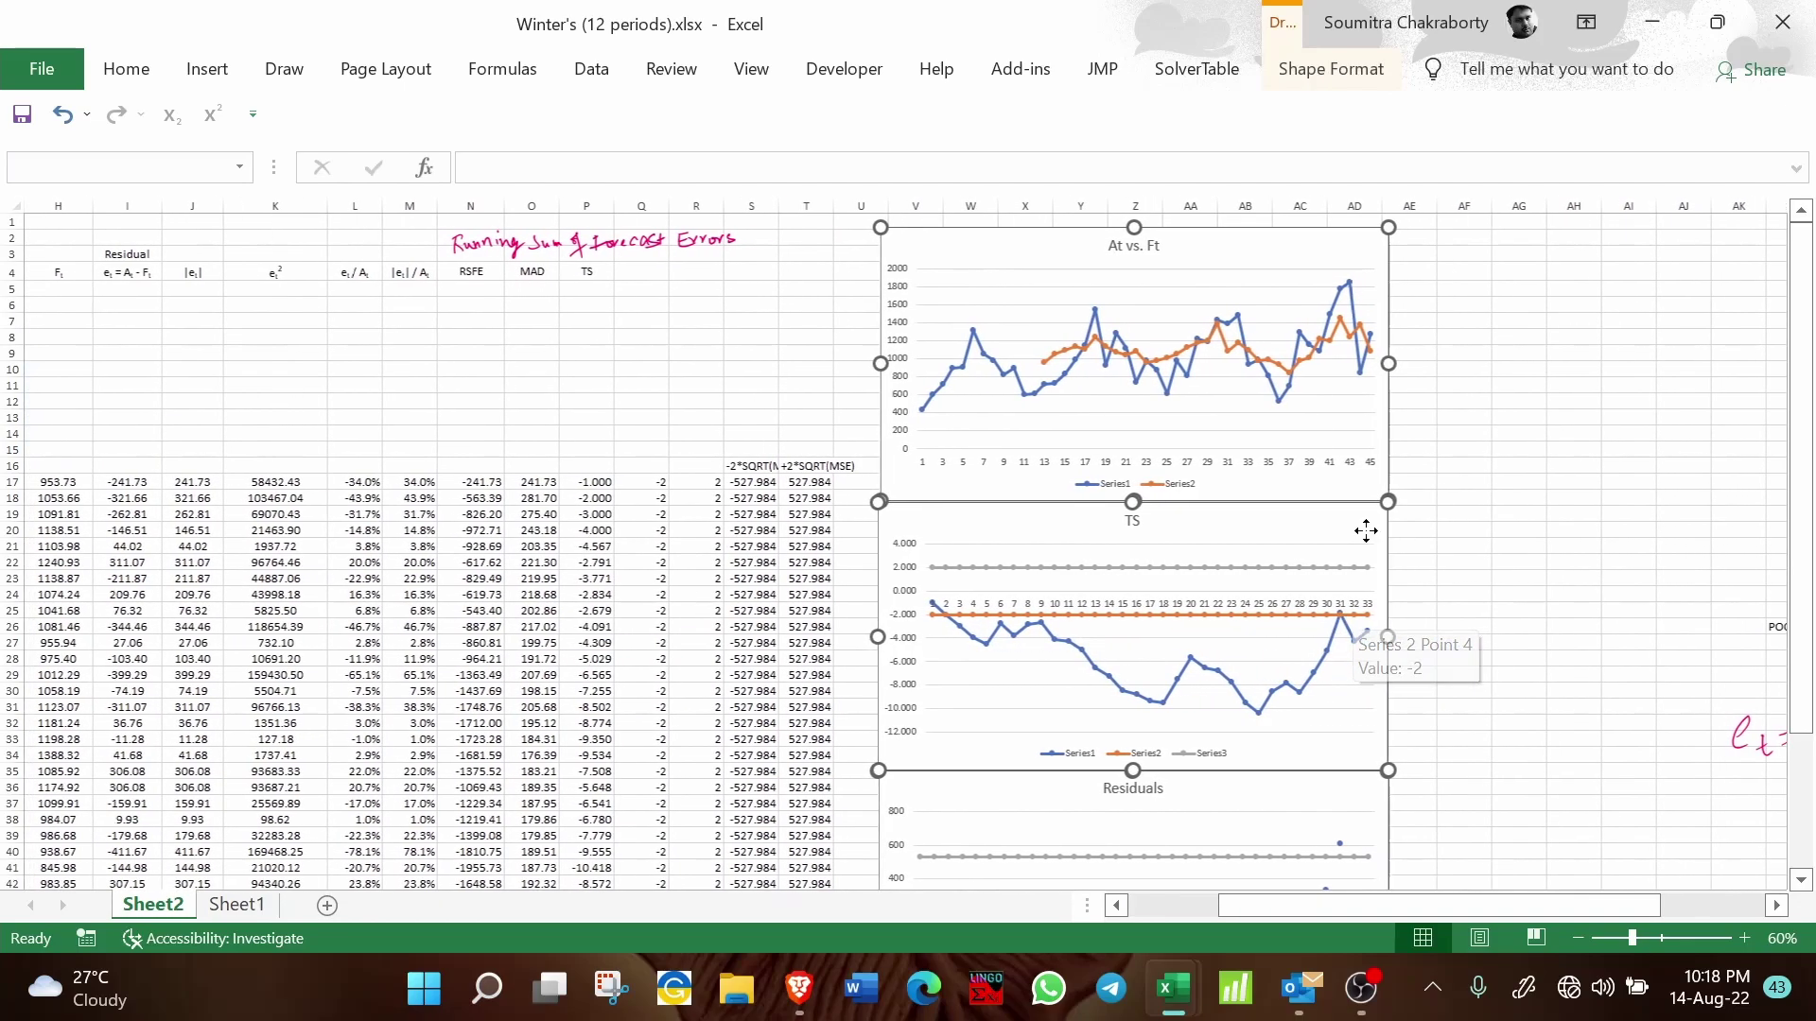
pyautogui.click(1463, 239)
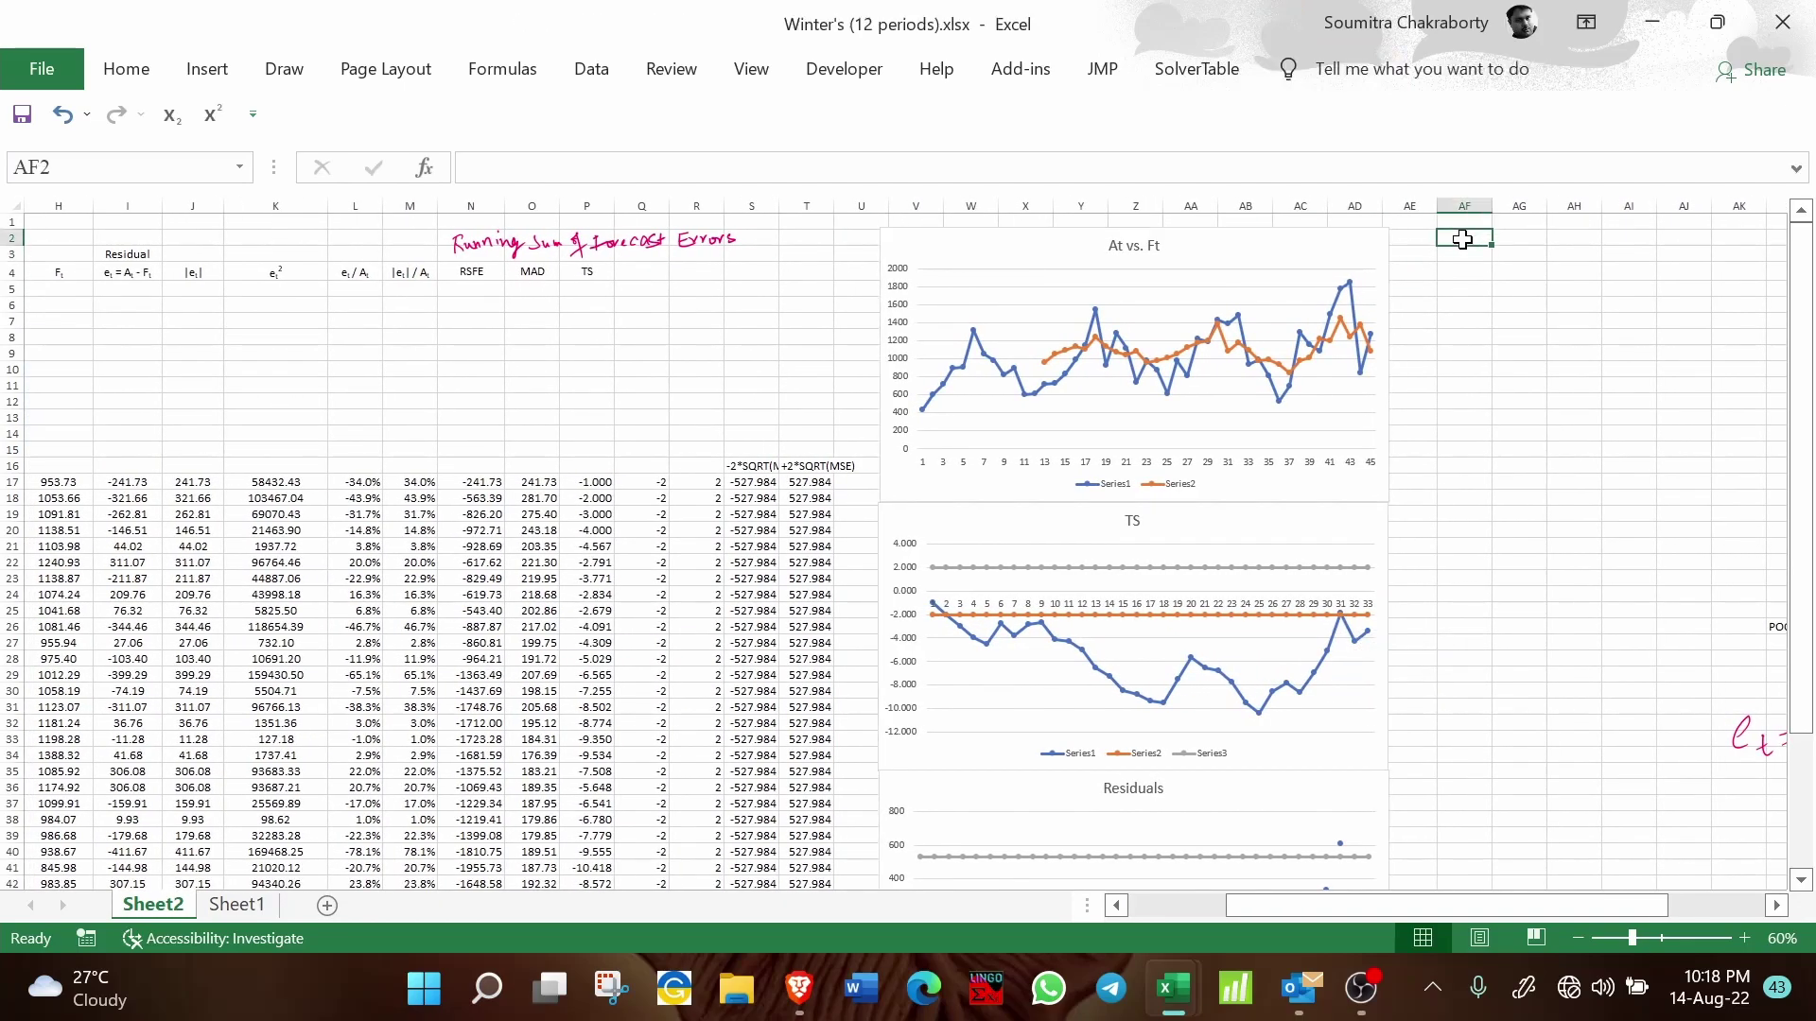
pyautogui.hotkey('ctrl', 'v')
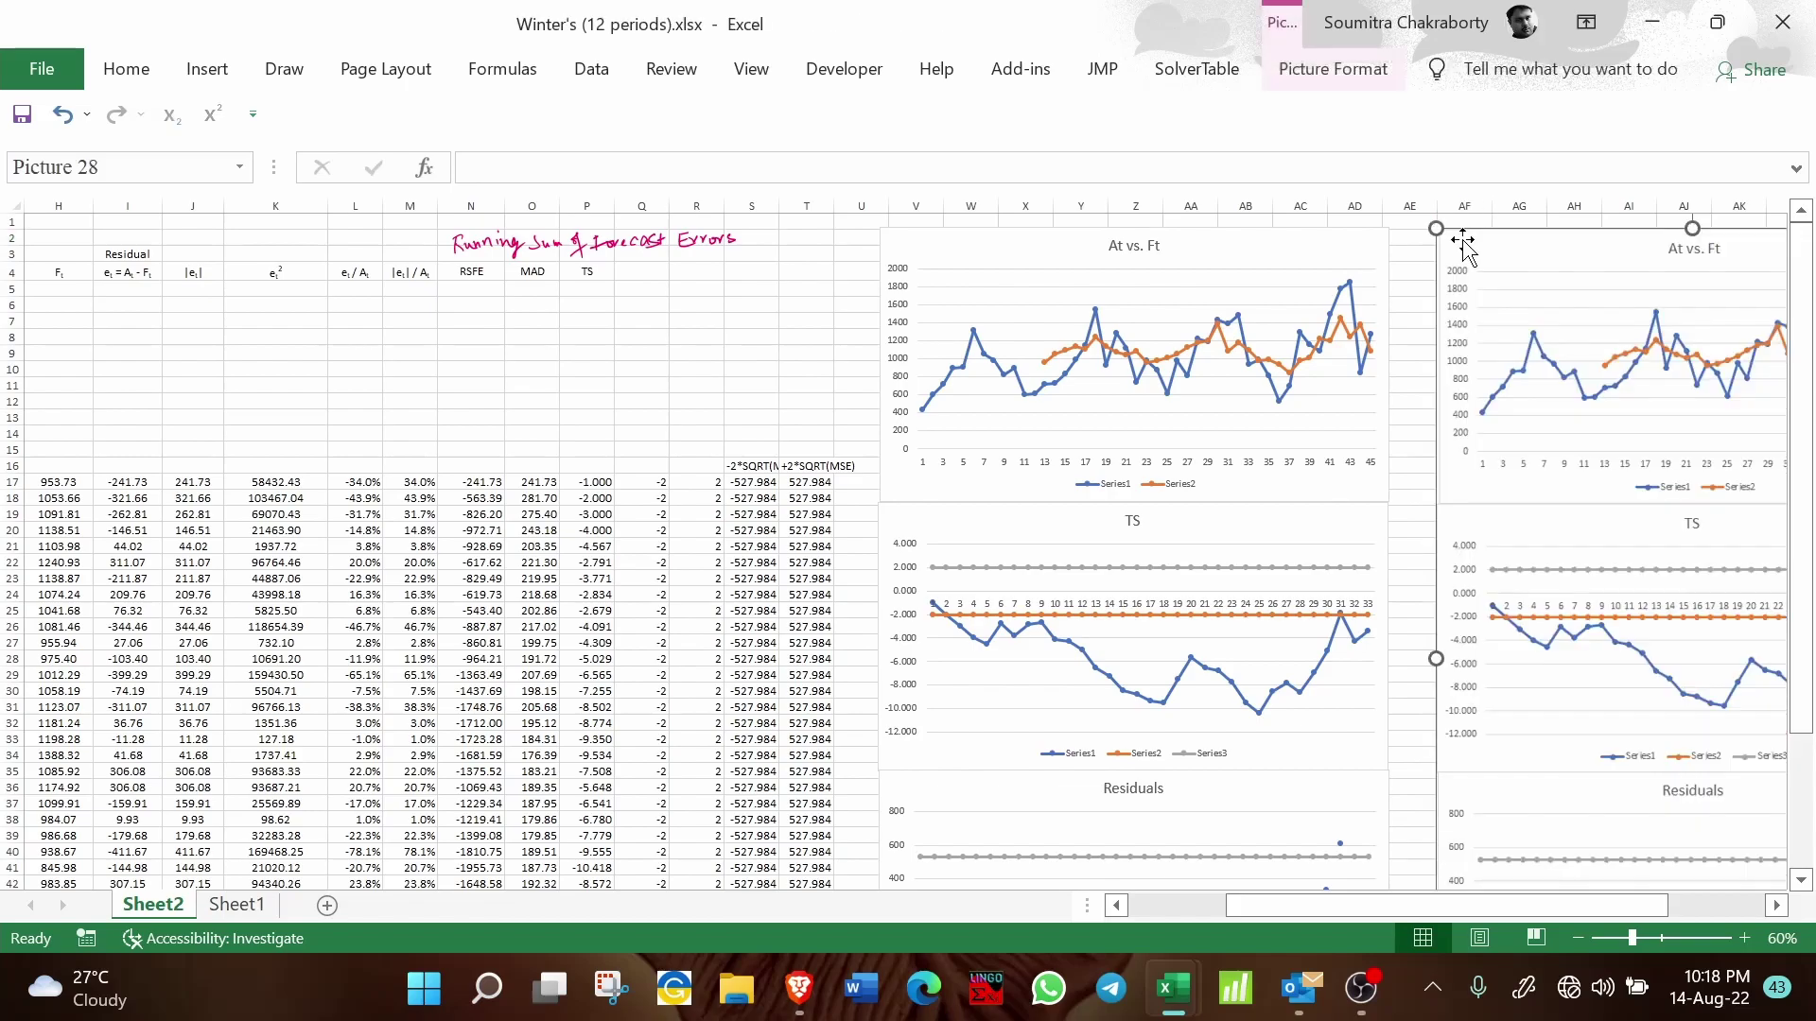
pyautogui.click(709, 355)
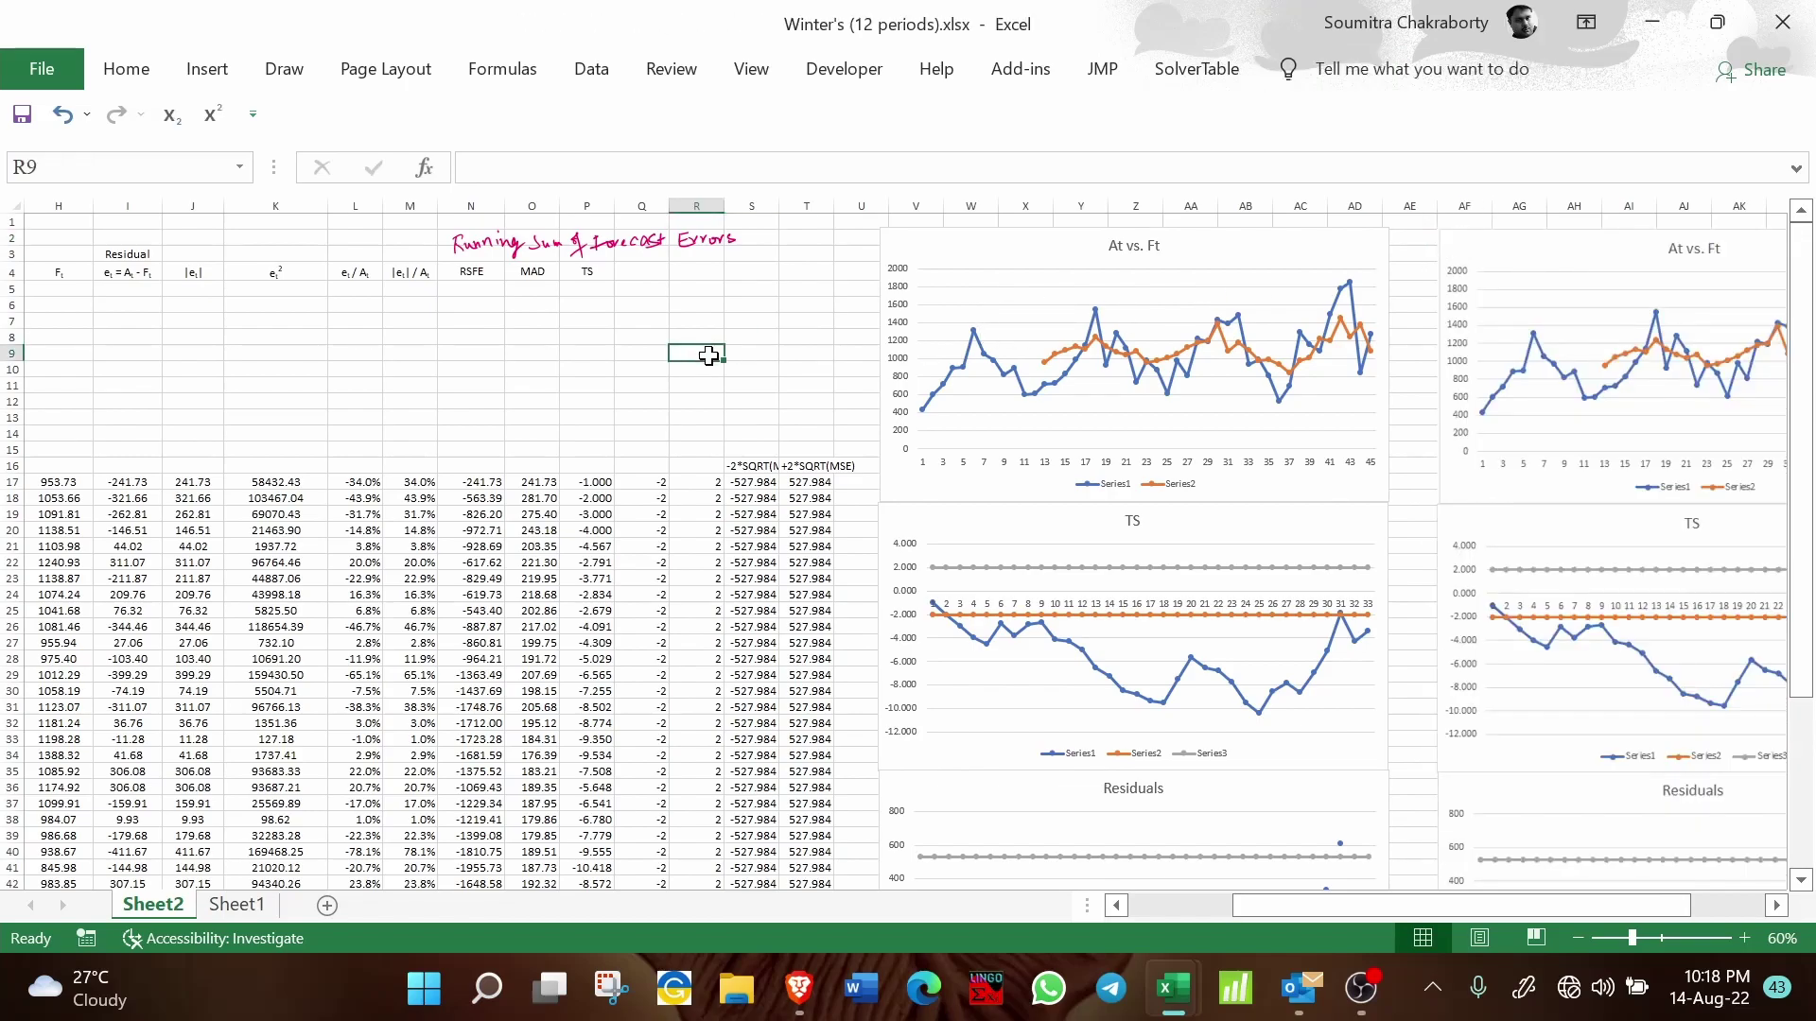
pyautogui.hscroll(5, 710, 355)
# Step: Review the smoothing constants in B1:B3 and the average MAD in J50:J51 as Solver variables and objective
pyautogui.hscroll(-10, 709, 356)
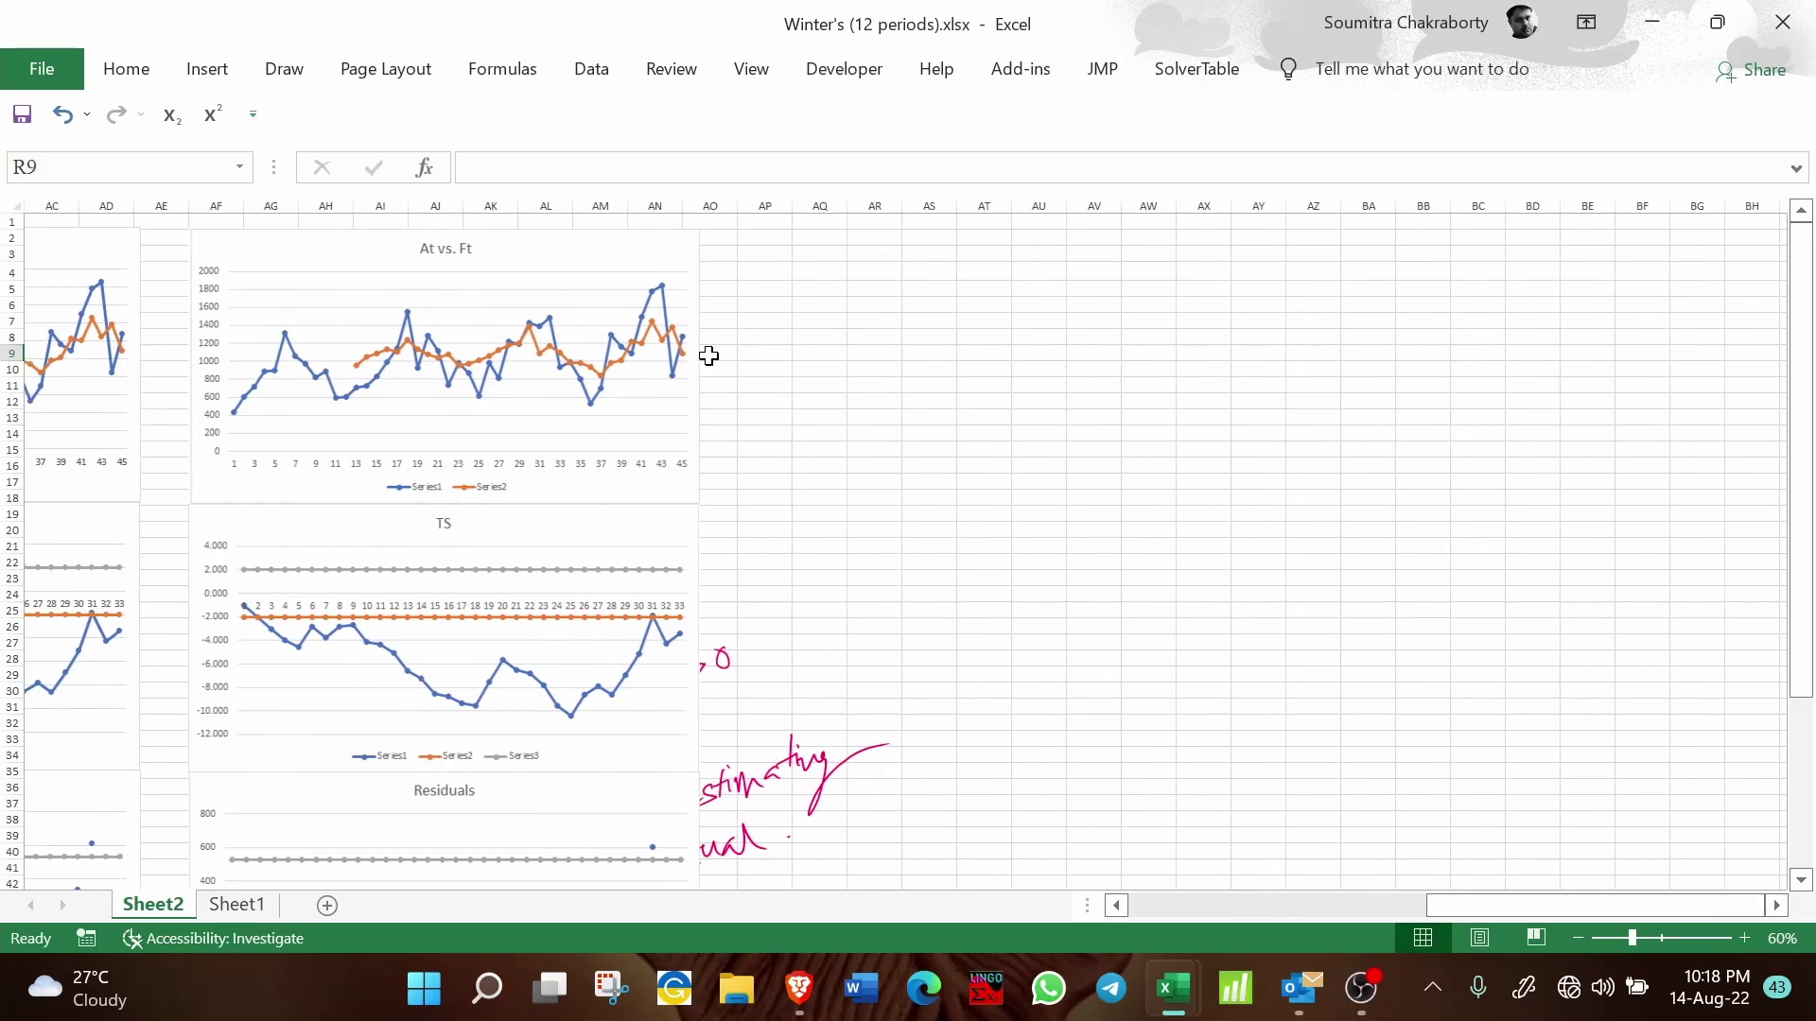
pyautogui.click(252, 254)
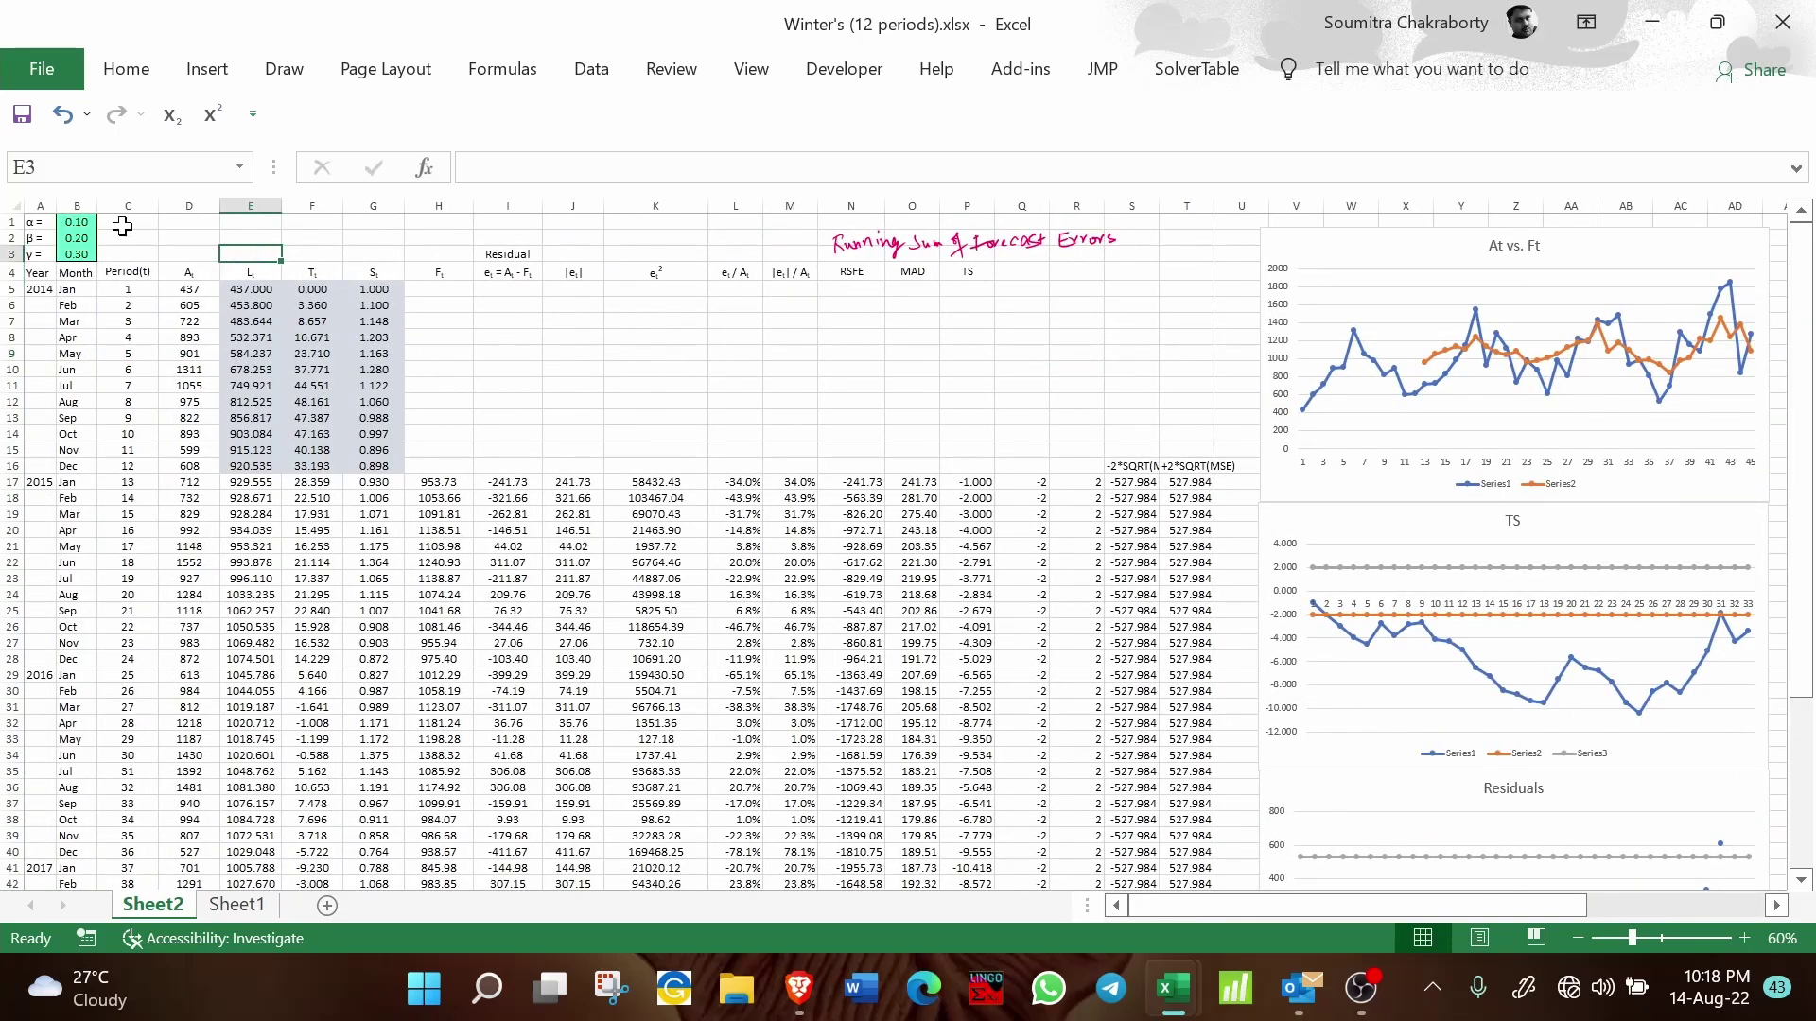
pyautogui.moveTo(77, 223); pyautogui.dragTo(77, 254)
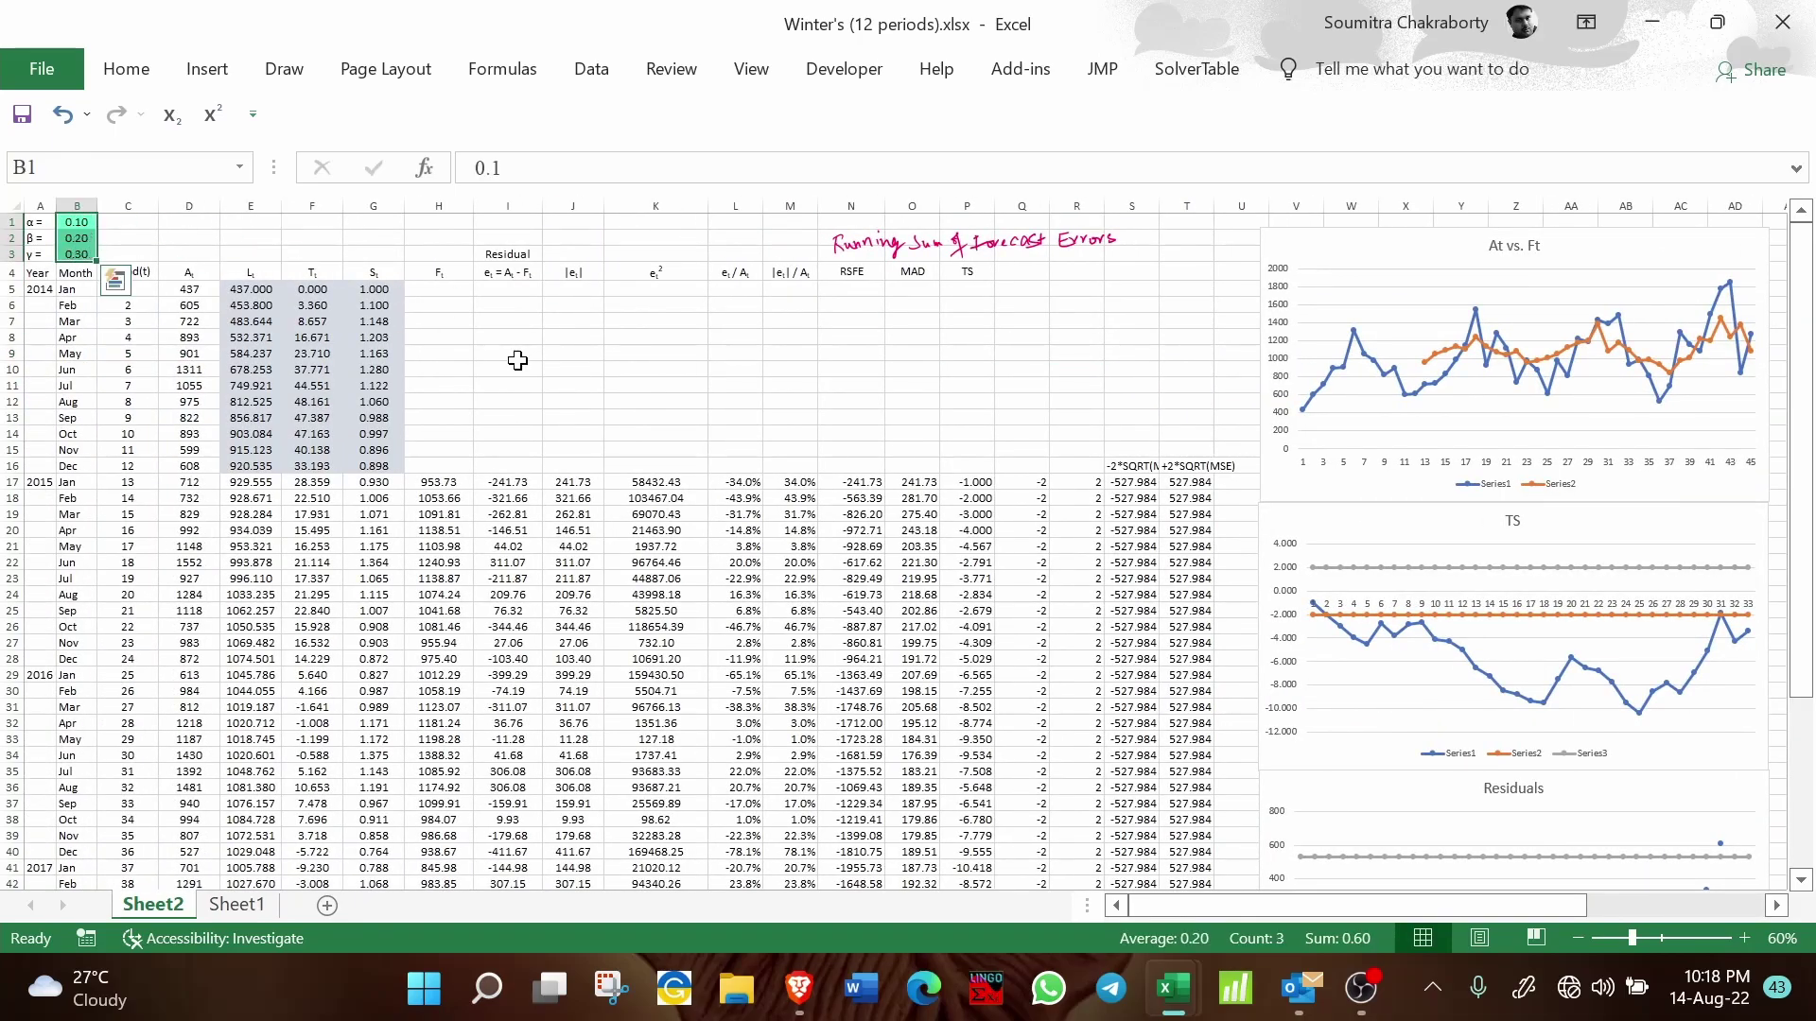
pyautogui.click(610, 383)
pyautogui.scroll(-9, 609, 383)
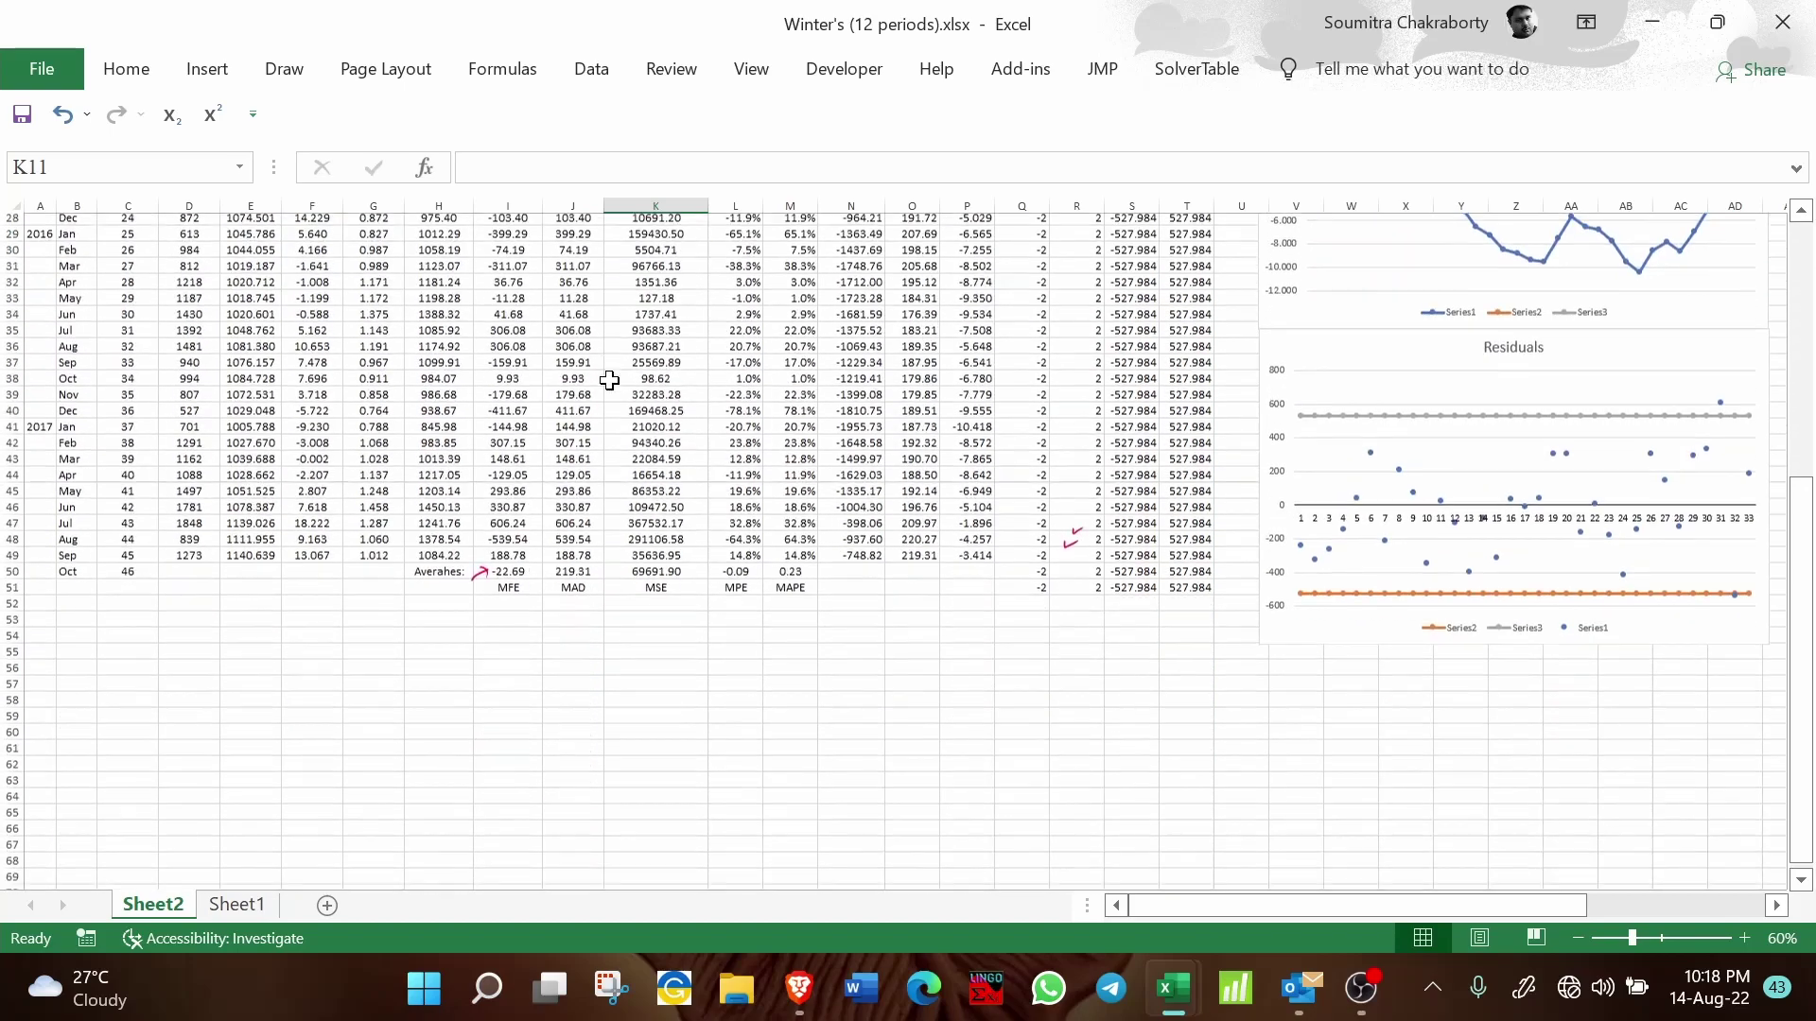
pyautogui.moveTo(580, 559); pyautogui.dragTo(576, 569)
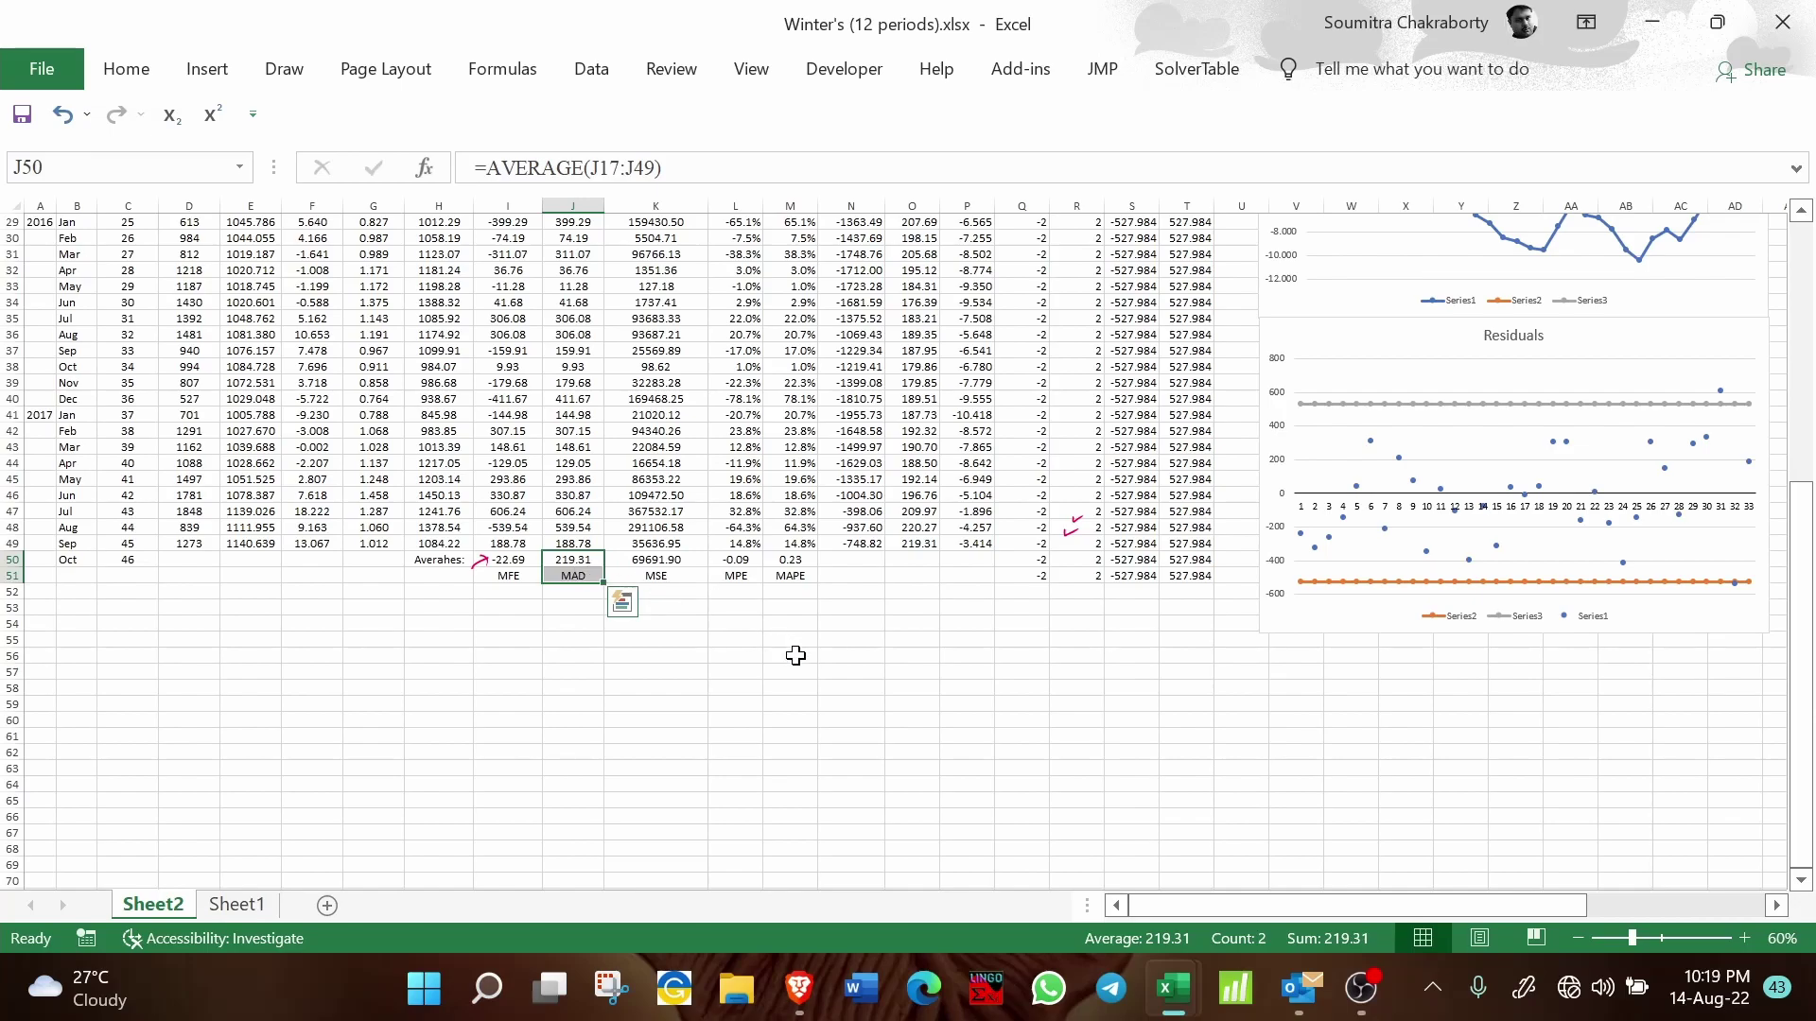
pyautogui.scroll(9, 796, 655)
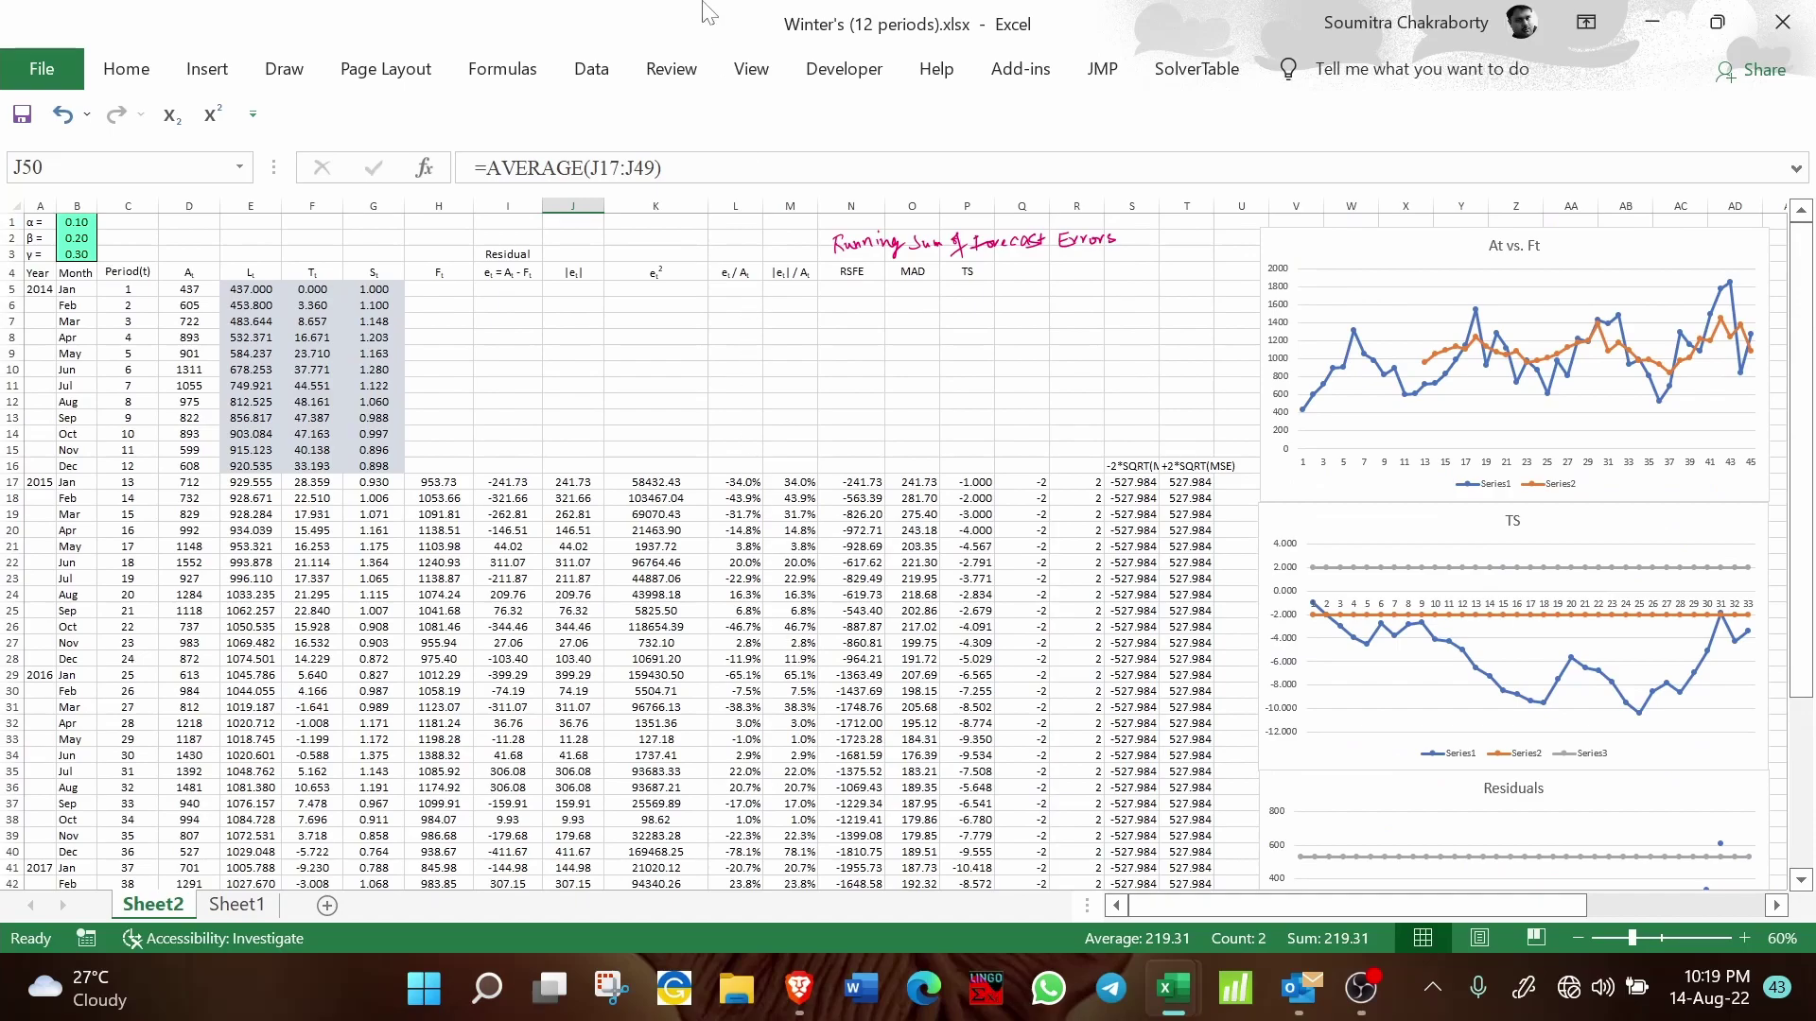
# Step: Open the Solver parameters to review the objective, variable cells and constraint, and close them without solving
pyautogui.click(591, 70)
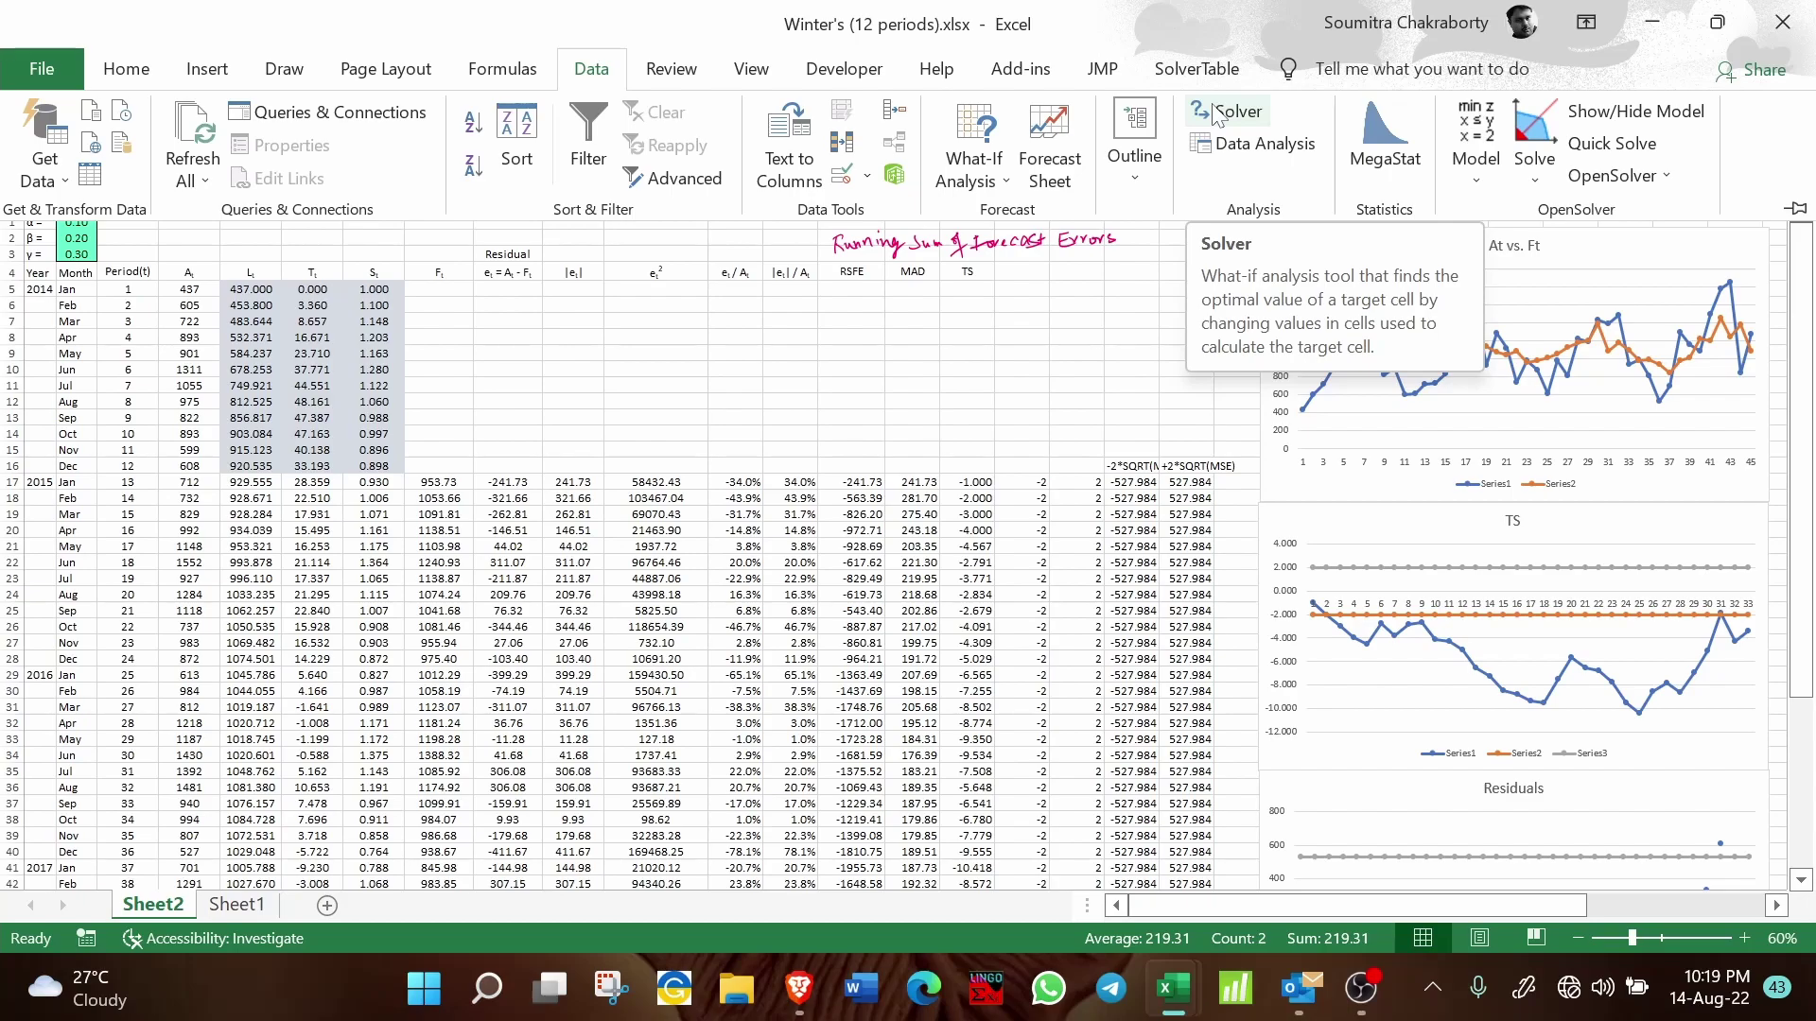
pyautogui.click(1219, 112)
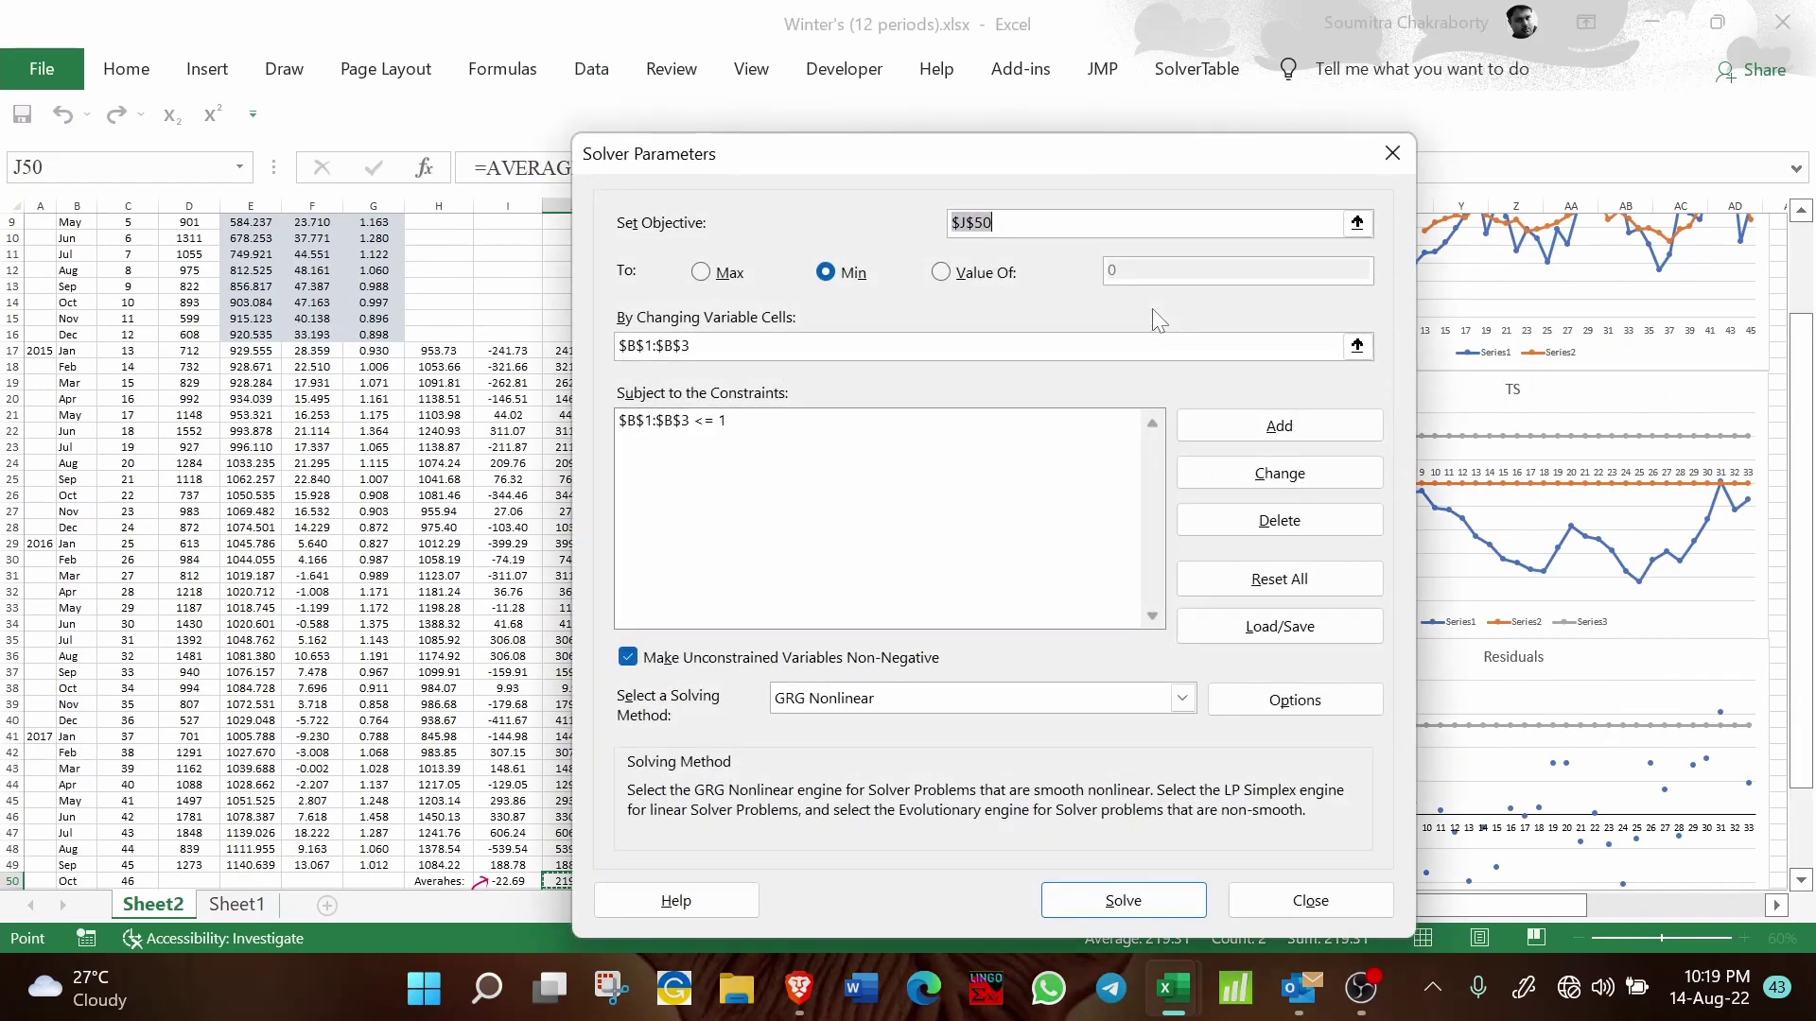
pyautogui.click(1392, 153)
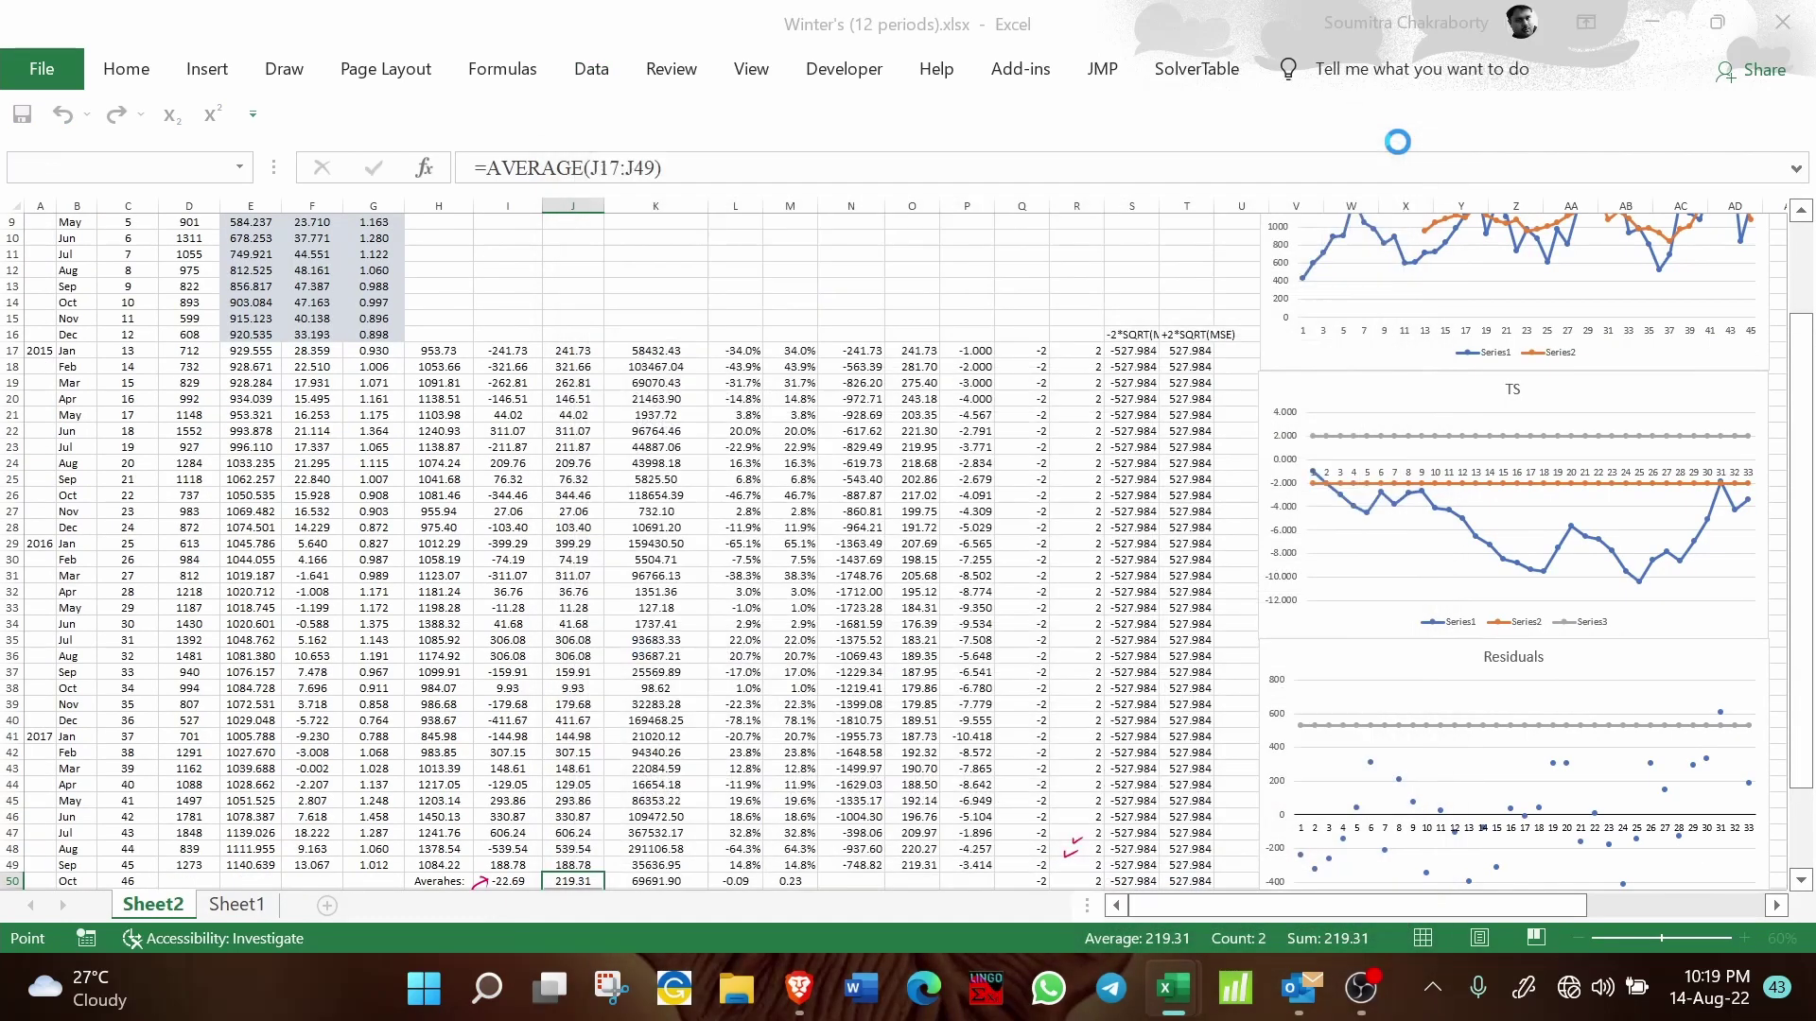
pyautogui.click(596, 69)
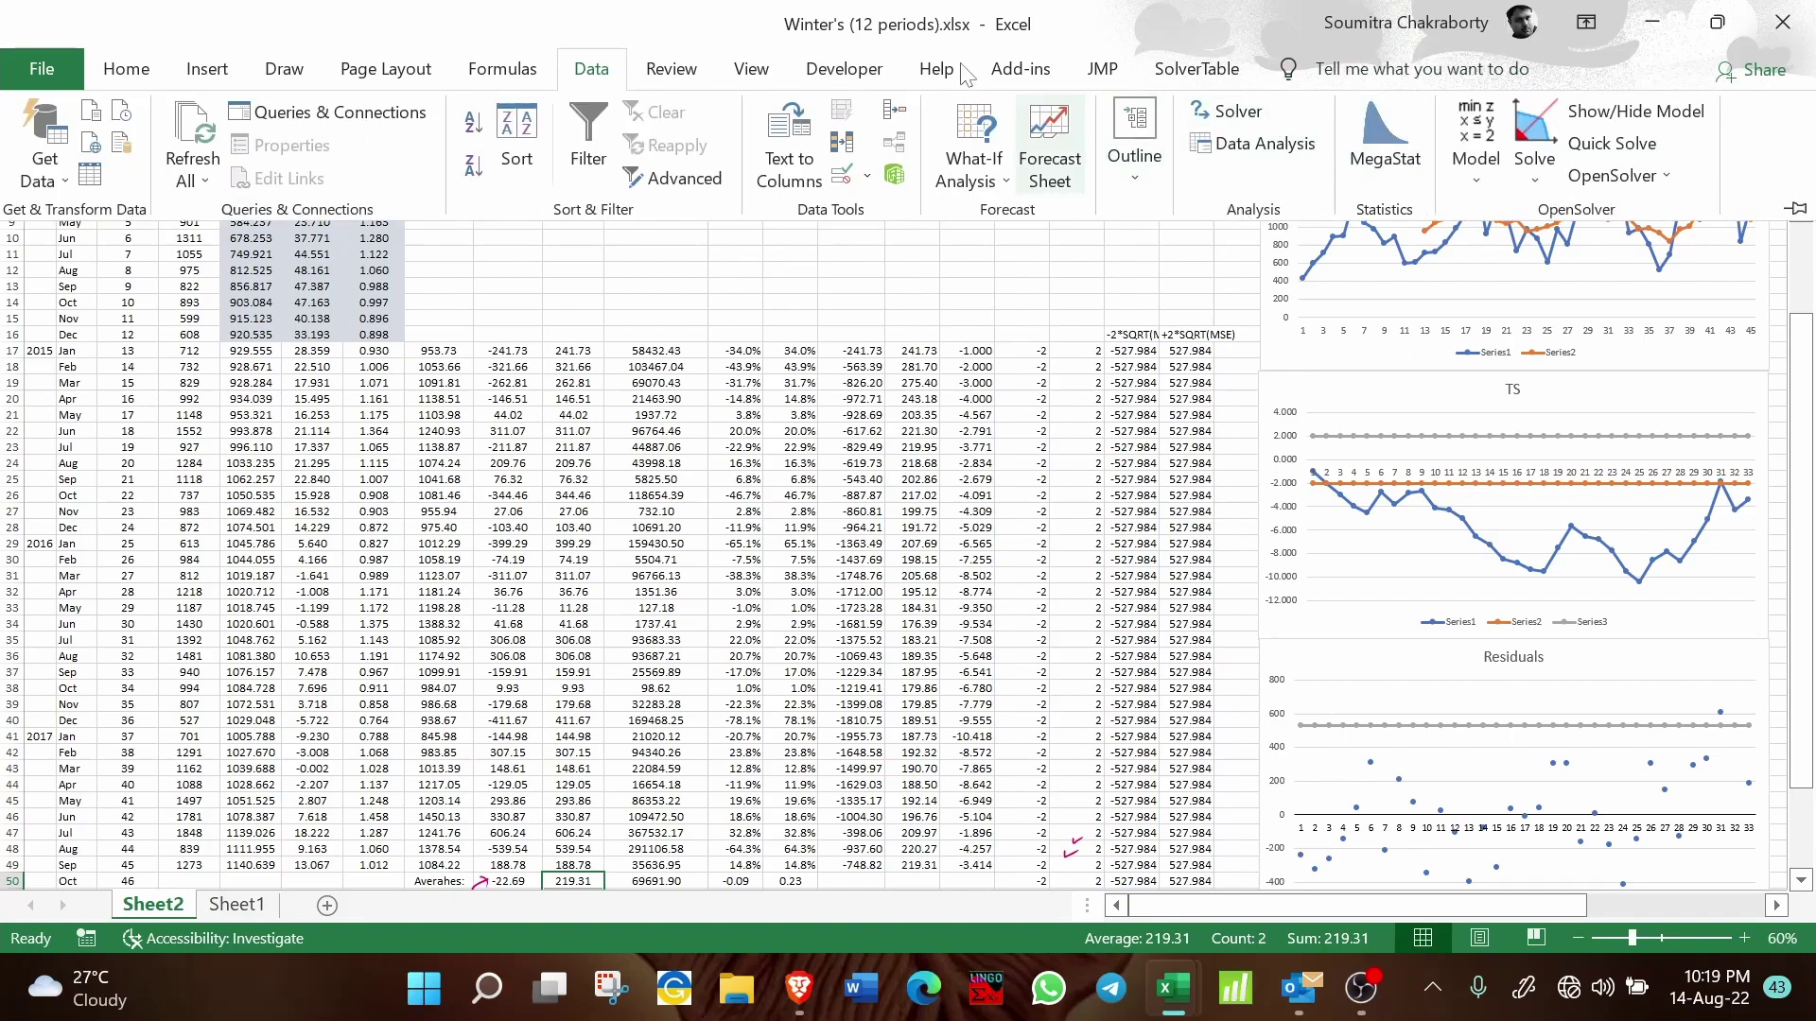
# Step: Check in the list of available Excel add-ins that Solver Add-in is enabled, and accept the list
pyautogui.click(844, 72)
pyautogui.click(456, 152)
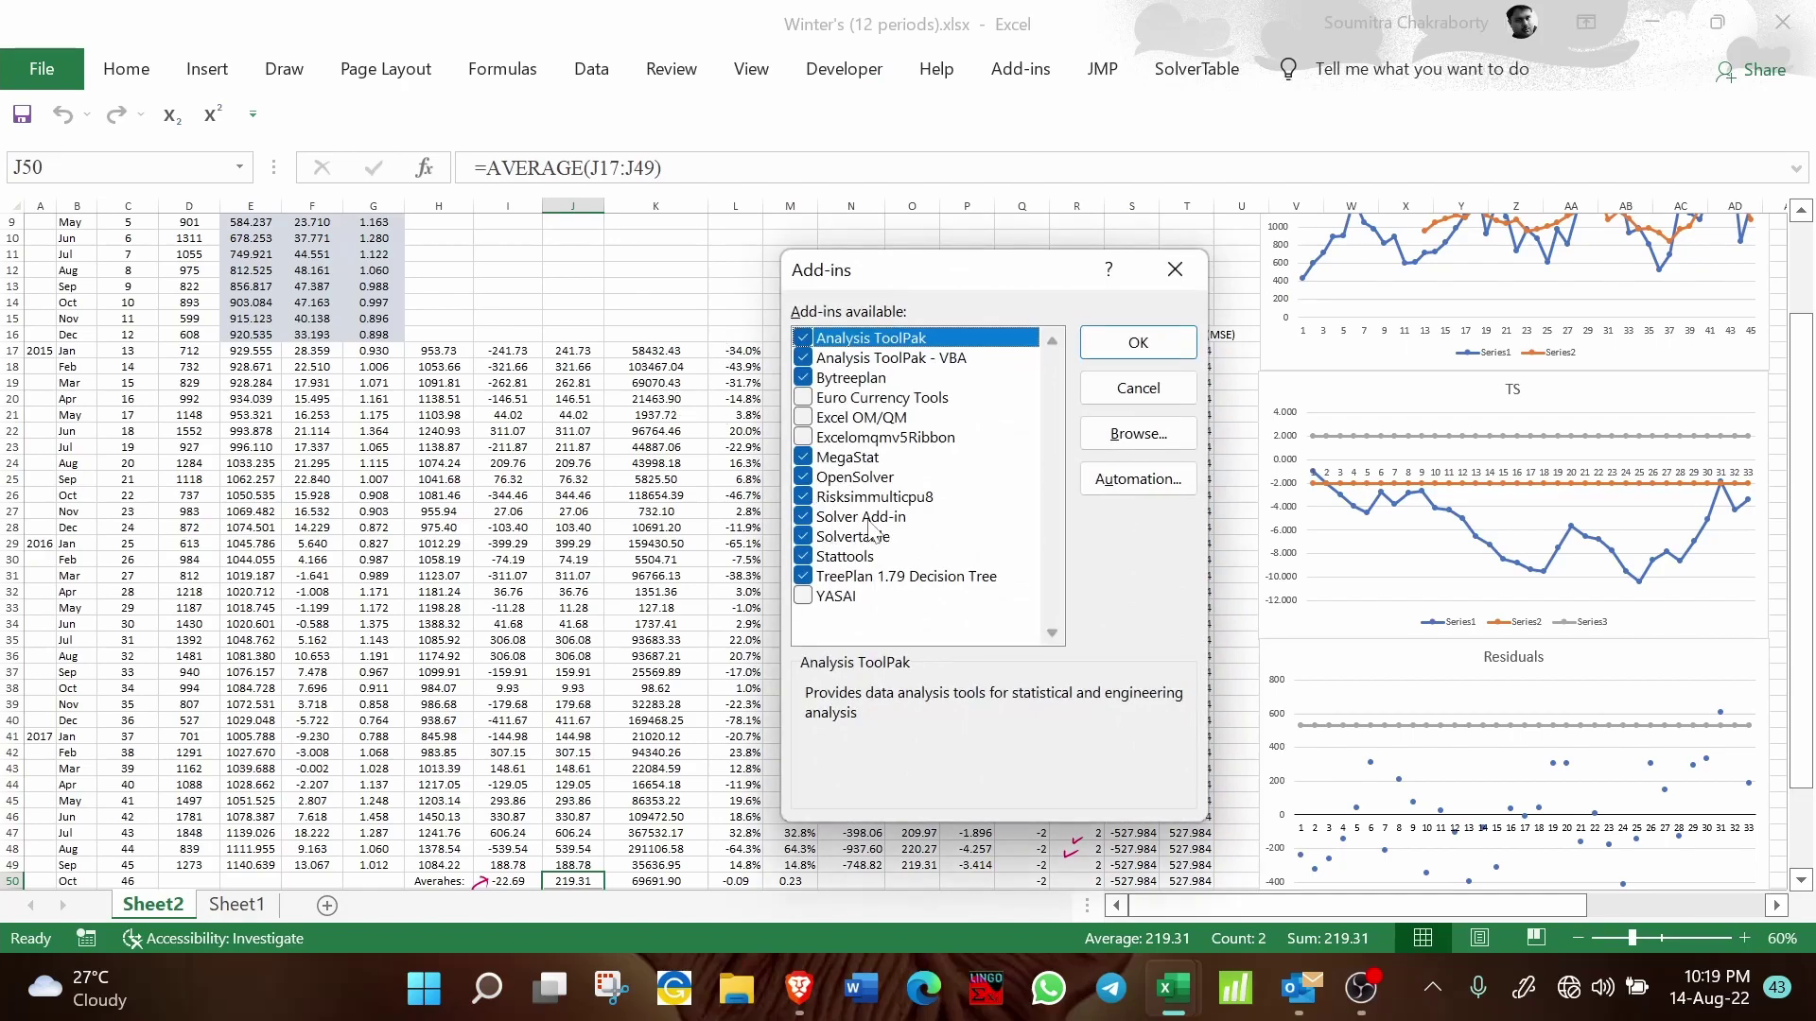
pyautogui.click(1136, 344)
# Step: Open the Solver parameters and reset all Solver options and cell selections
pyautogui.click(591, 71)
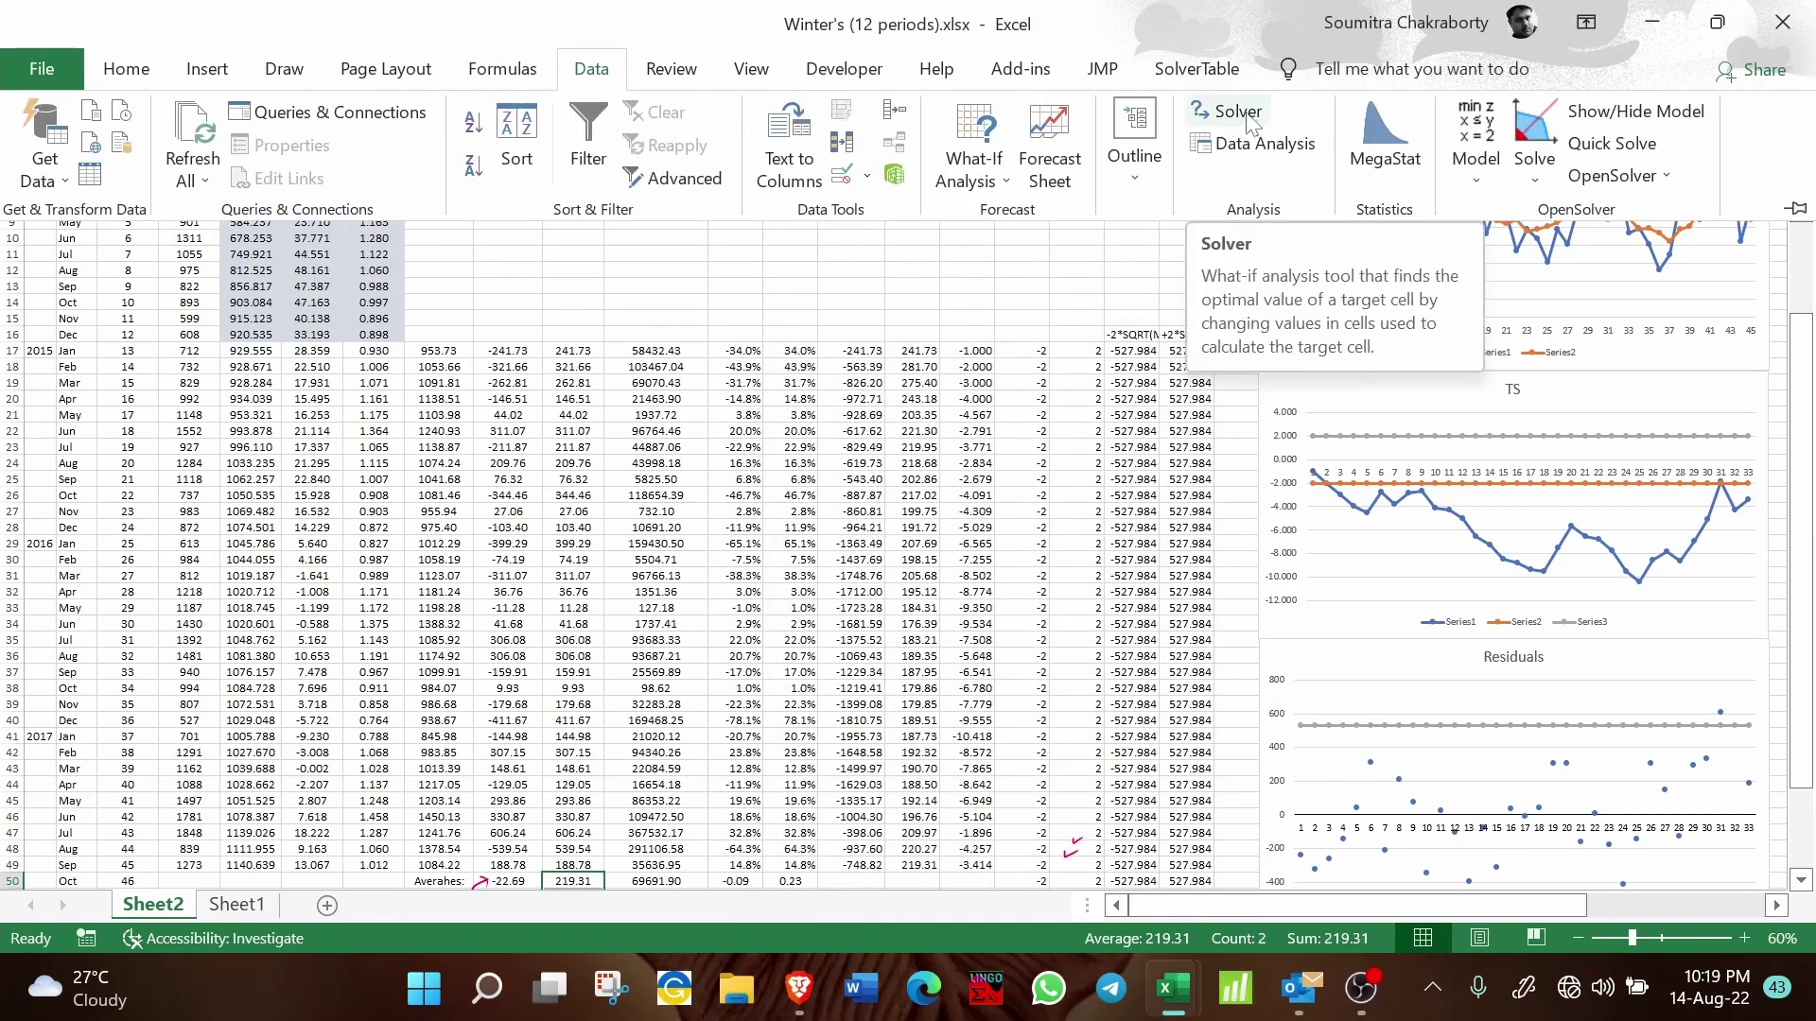
pyautogui.click(1239, 112)
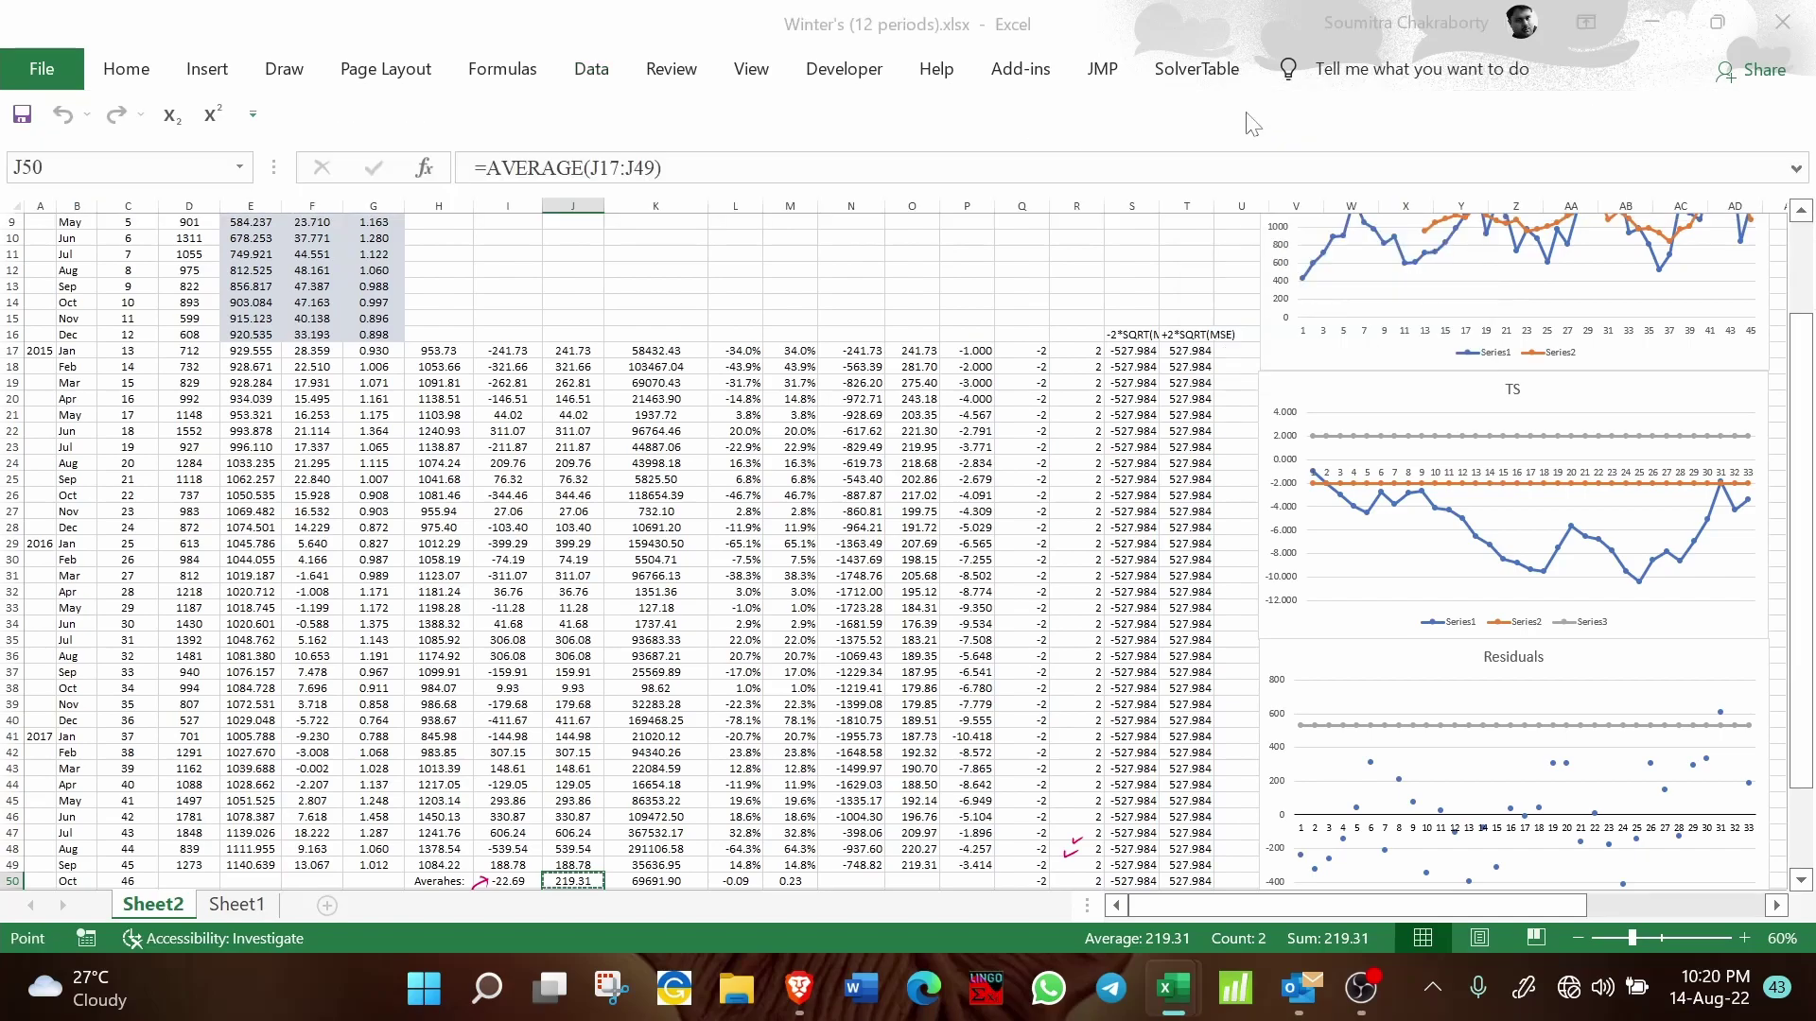
pyautogui.click(1228, 579)
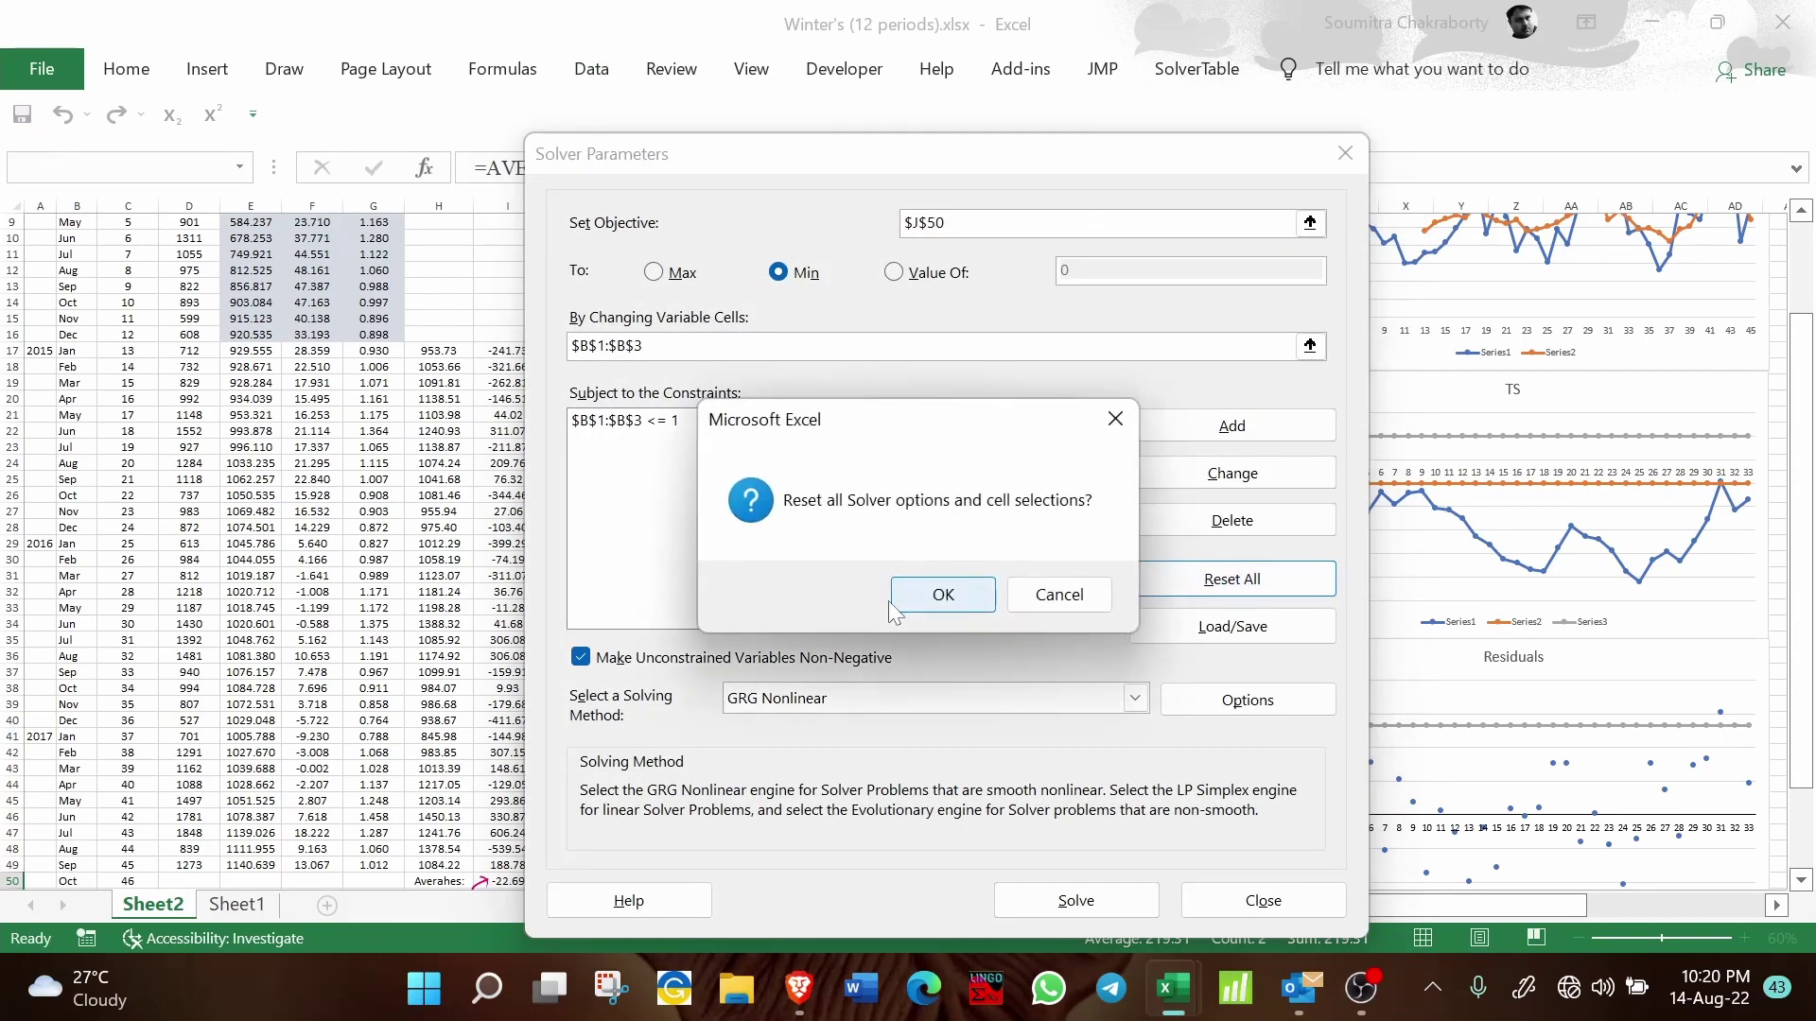
pyautogui.click(927, 601)
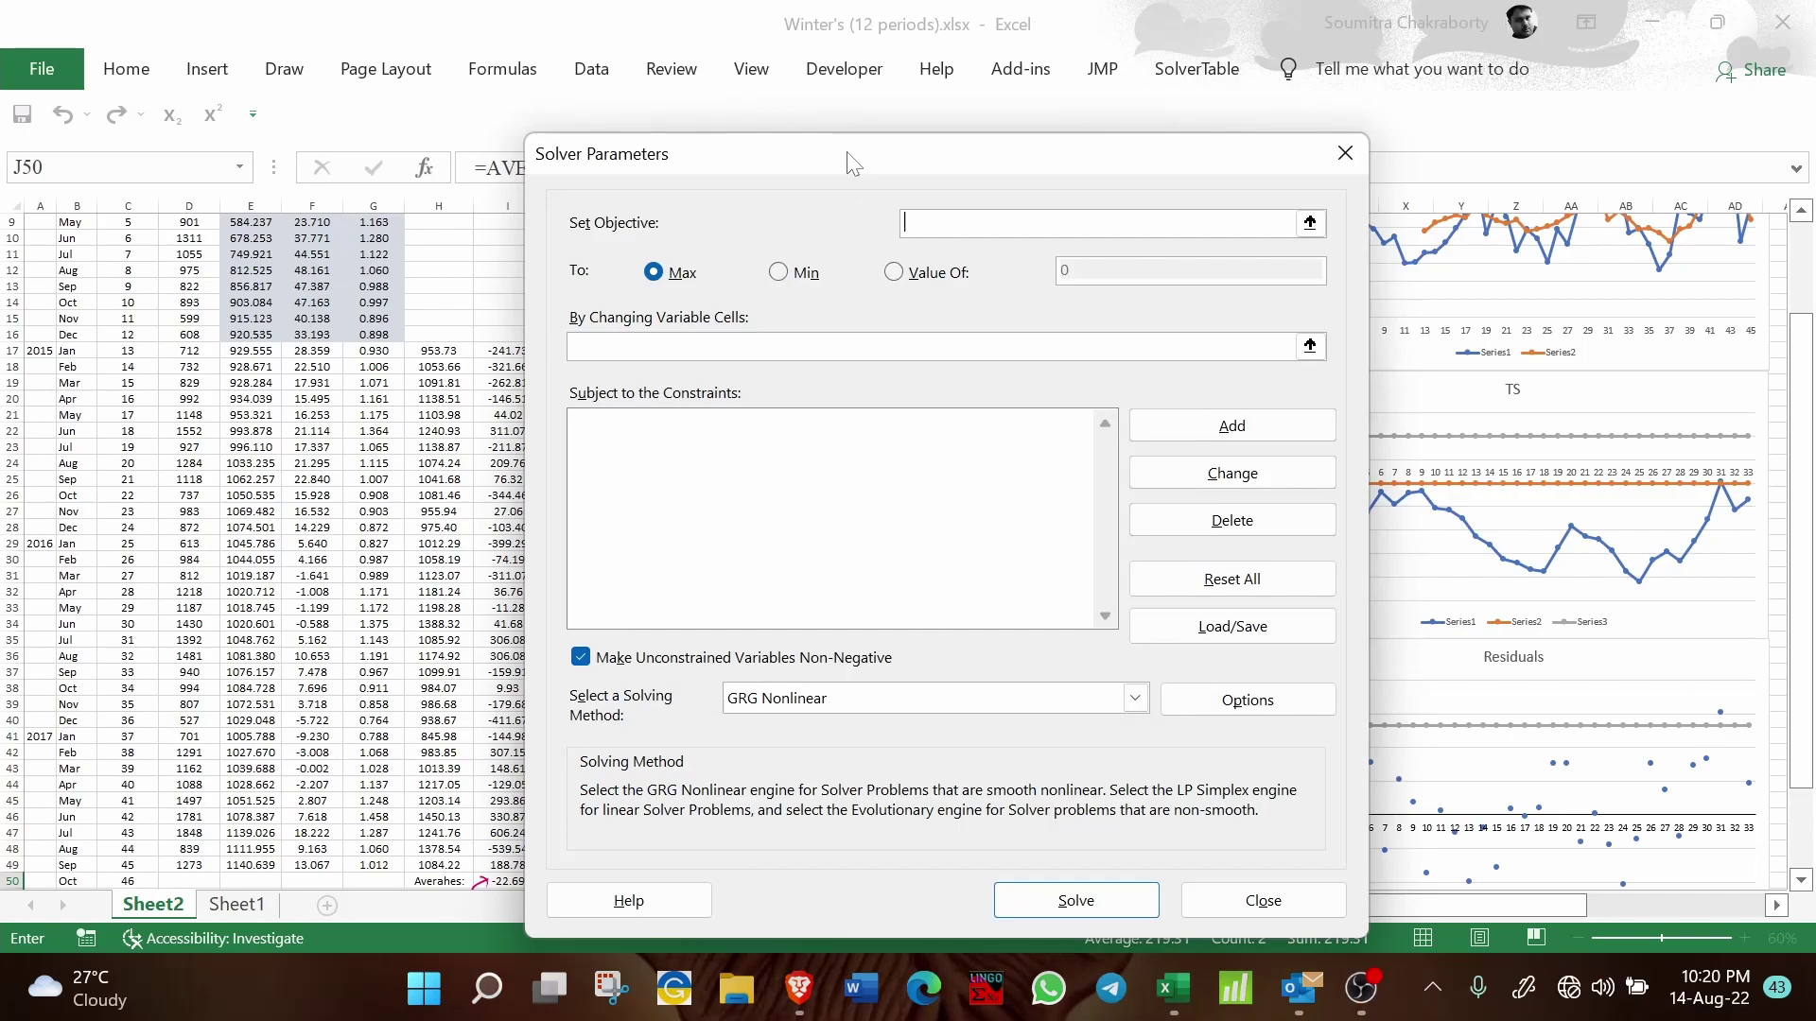
# Step: Set the Solver objective to the average MAD in cell J50 and choose to minimize it
pyautogui.moveTo(849, 157); pyautogui.dragTo(1057, 111)
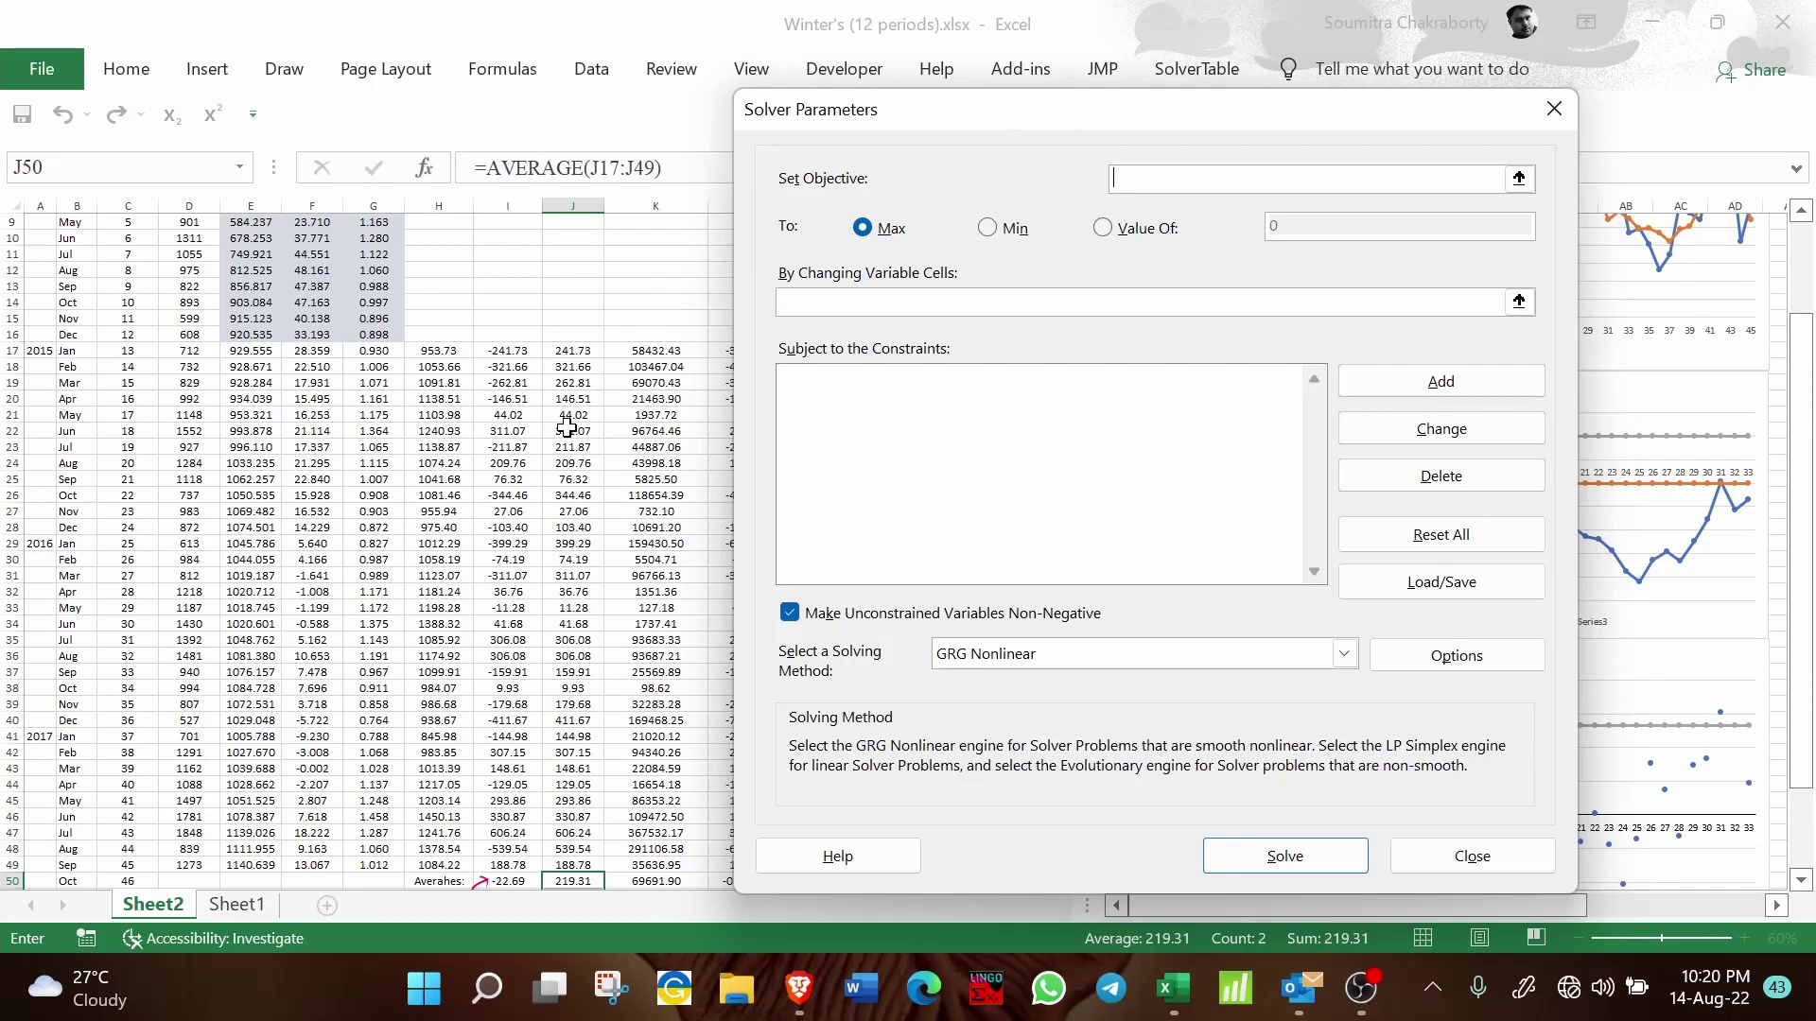
pyautogui.scroll(-3, 565, 428)
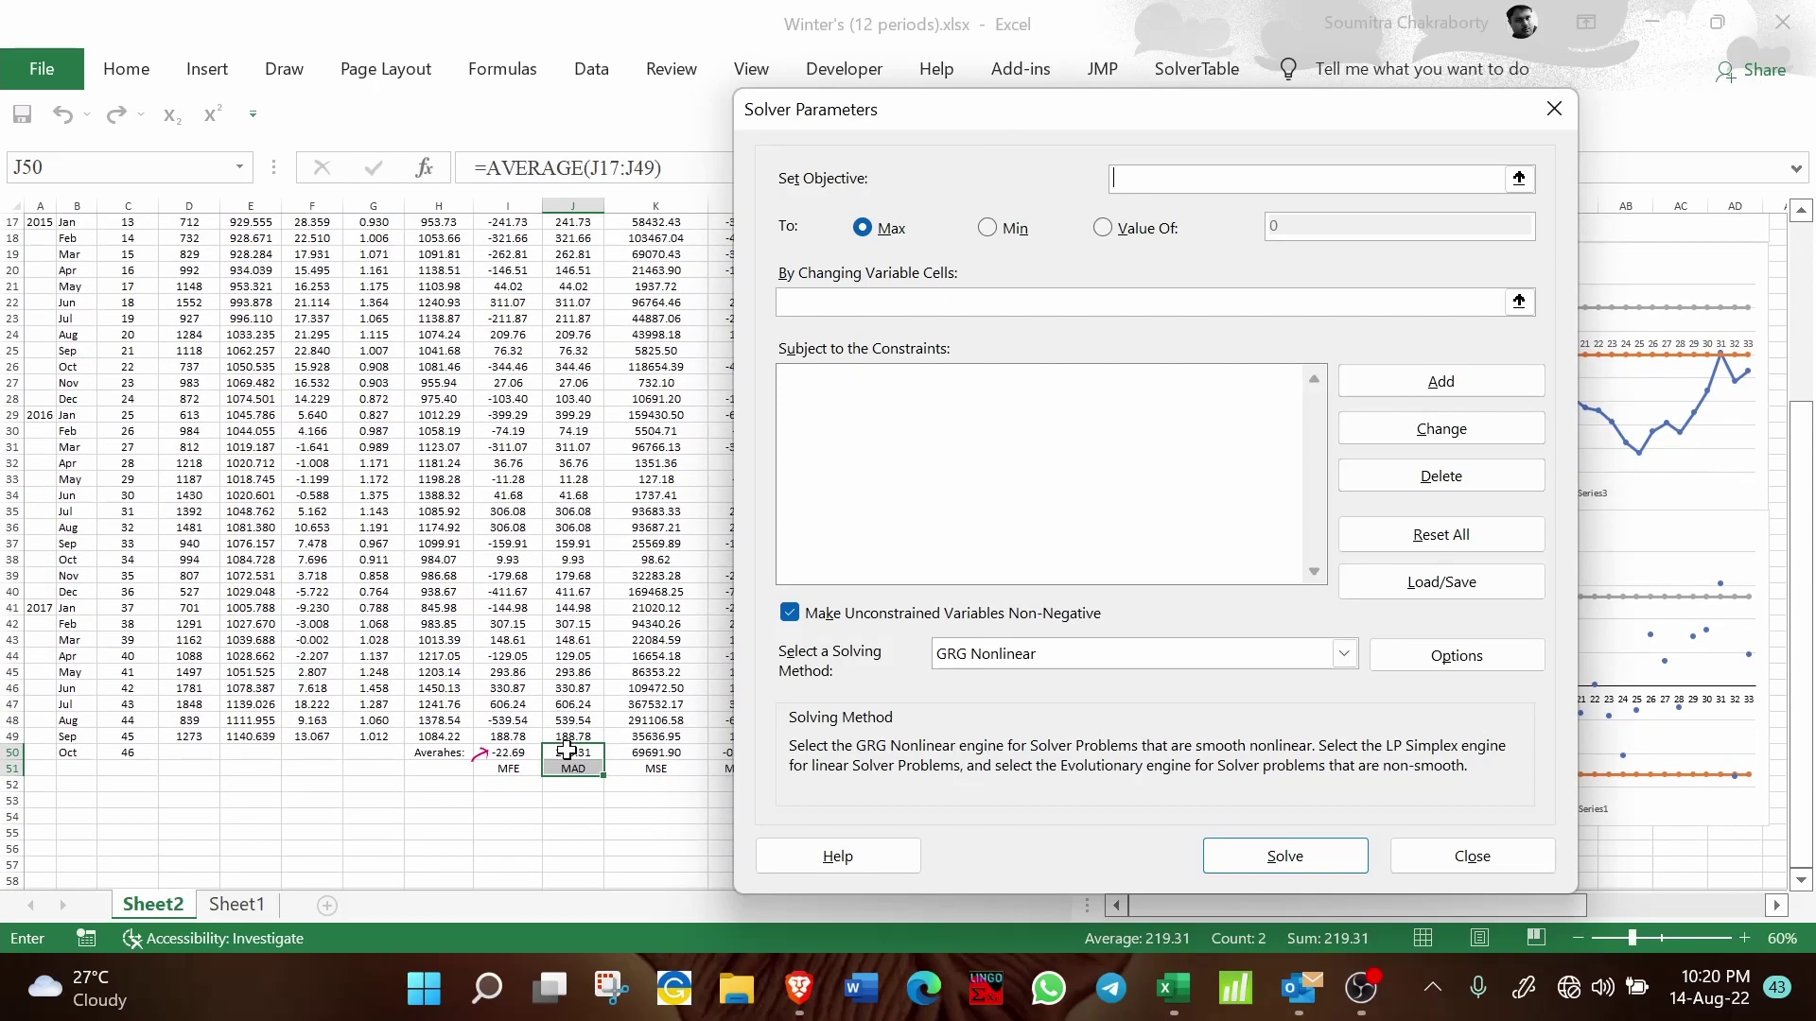
pyautogui.scroll(1, 606, 709)
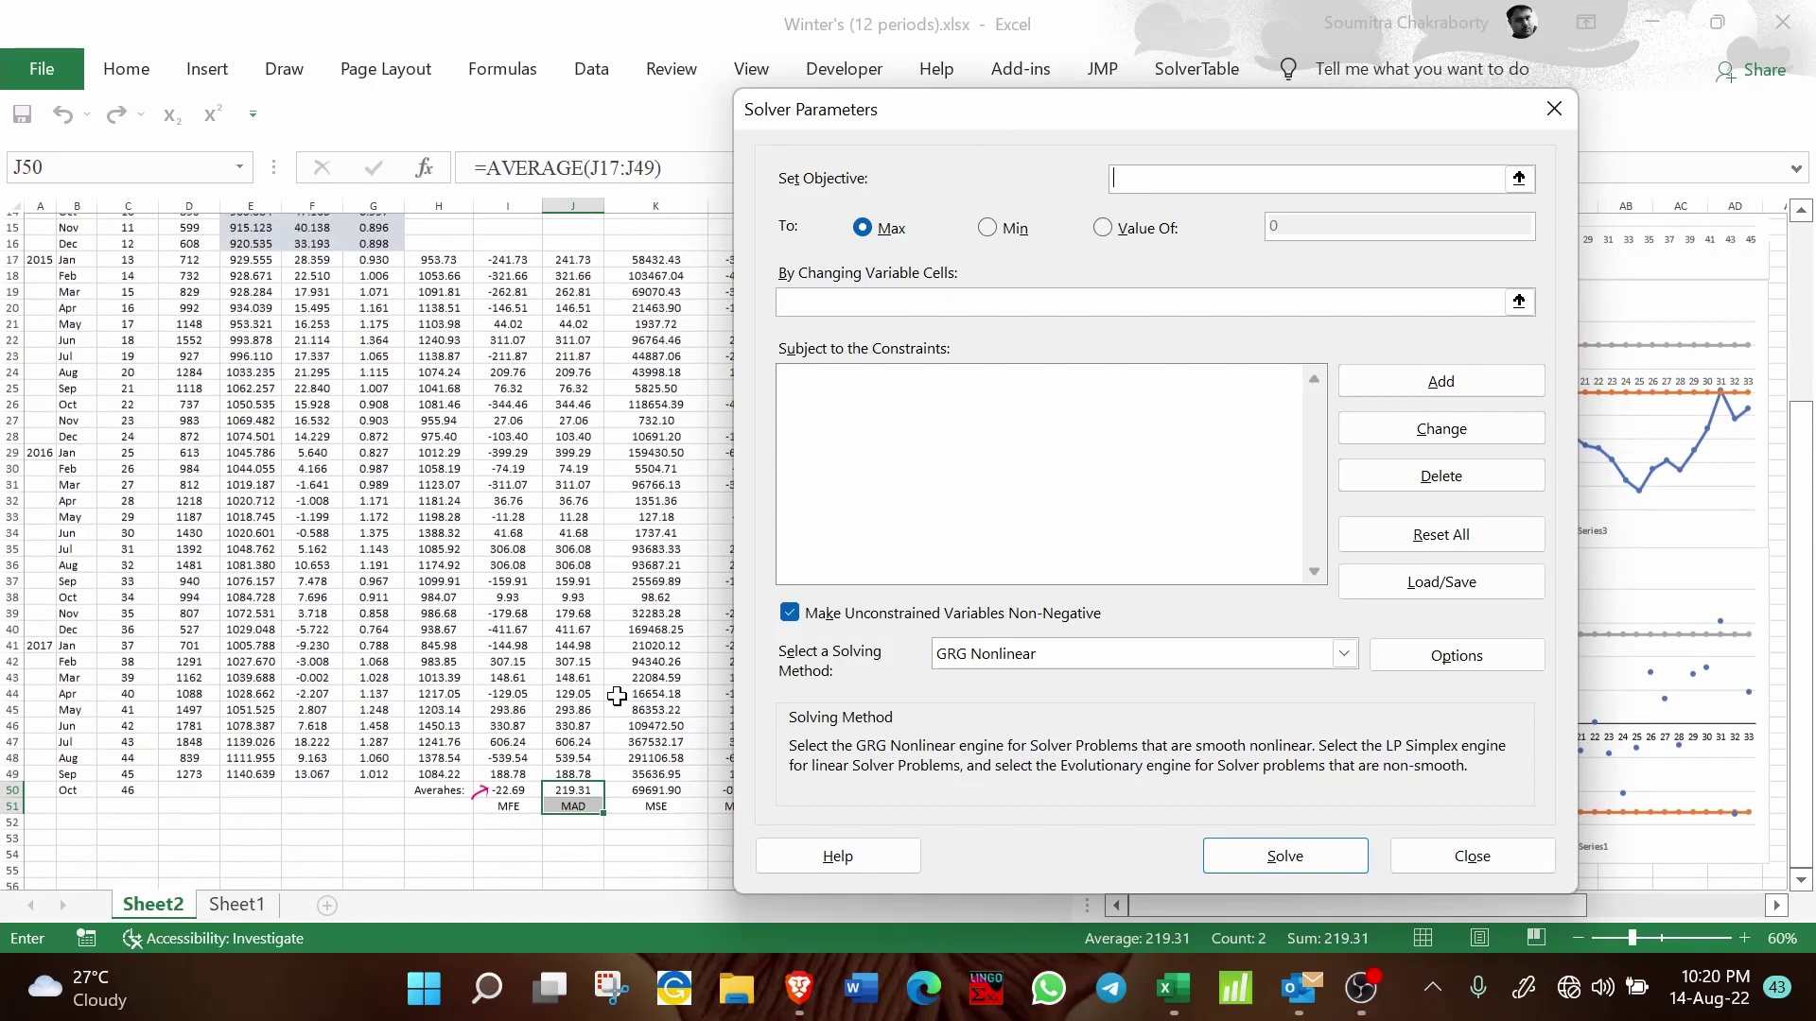
pyautogui.click(576, 786)
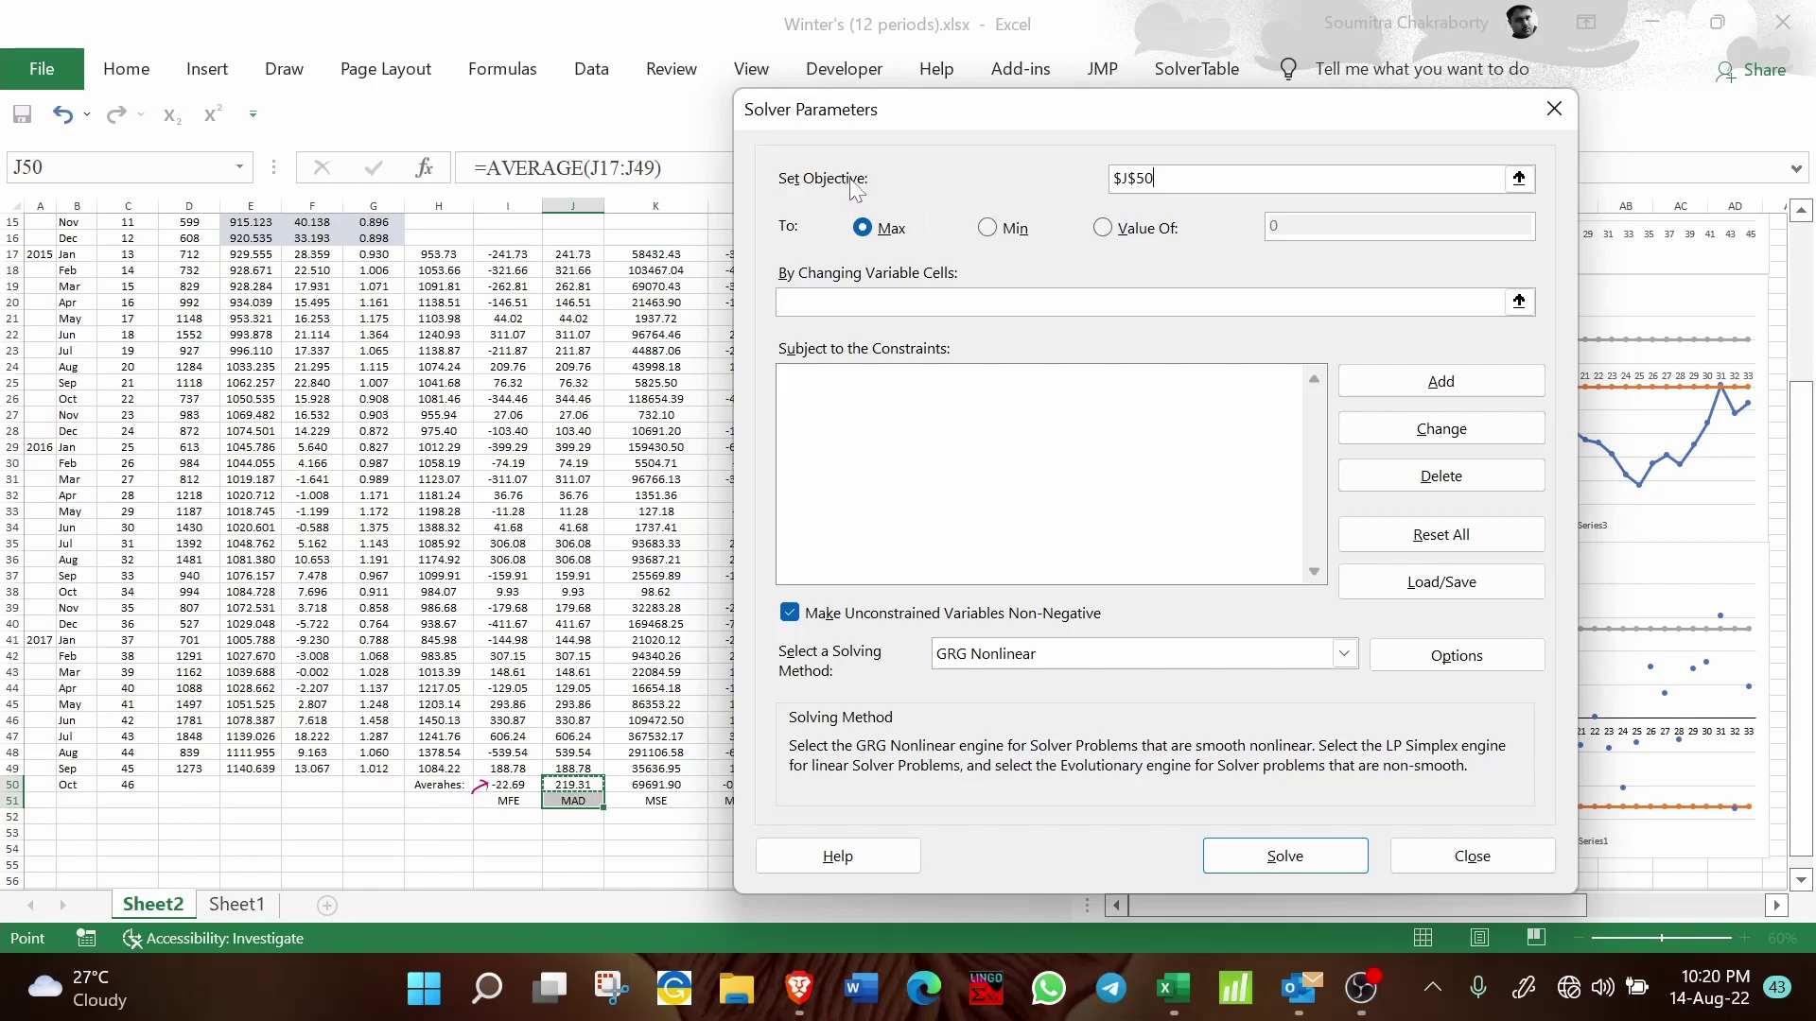
pyautogui.click(989, 230)
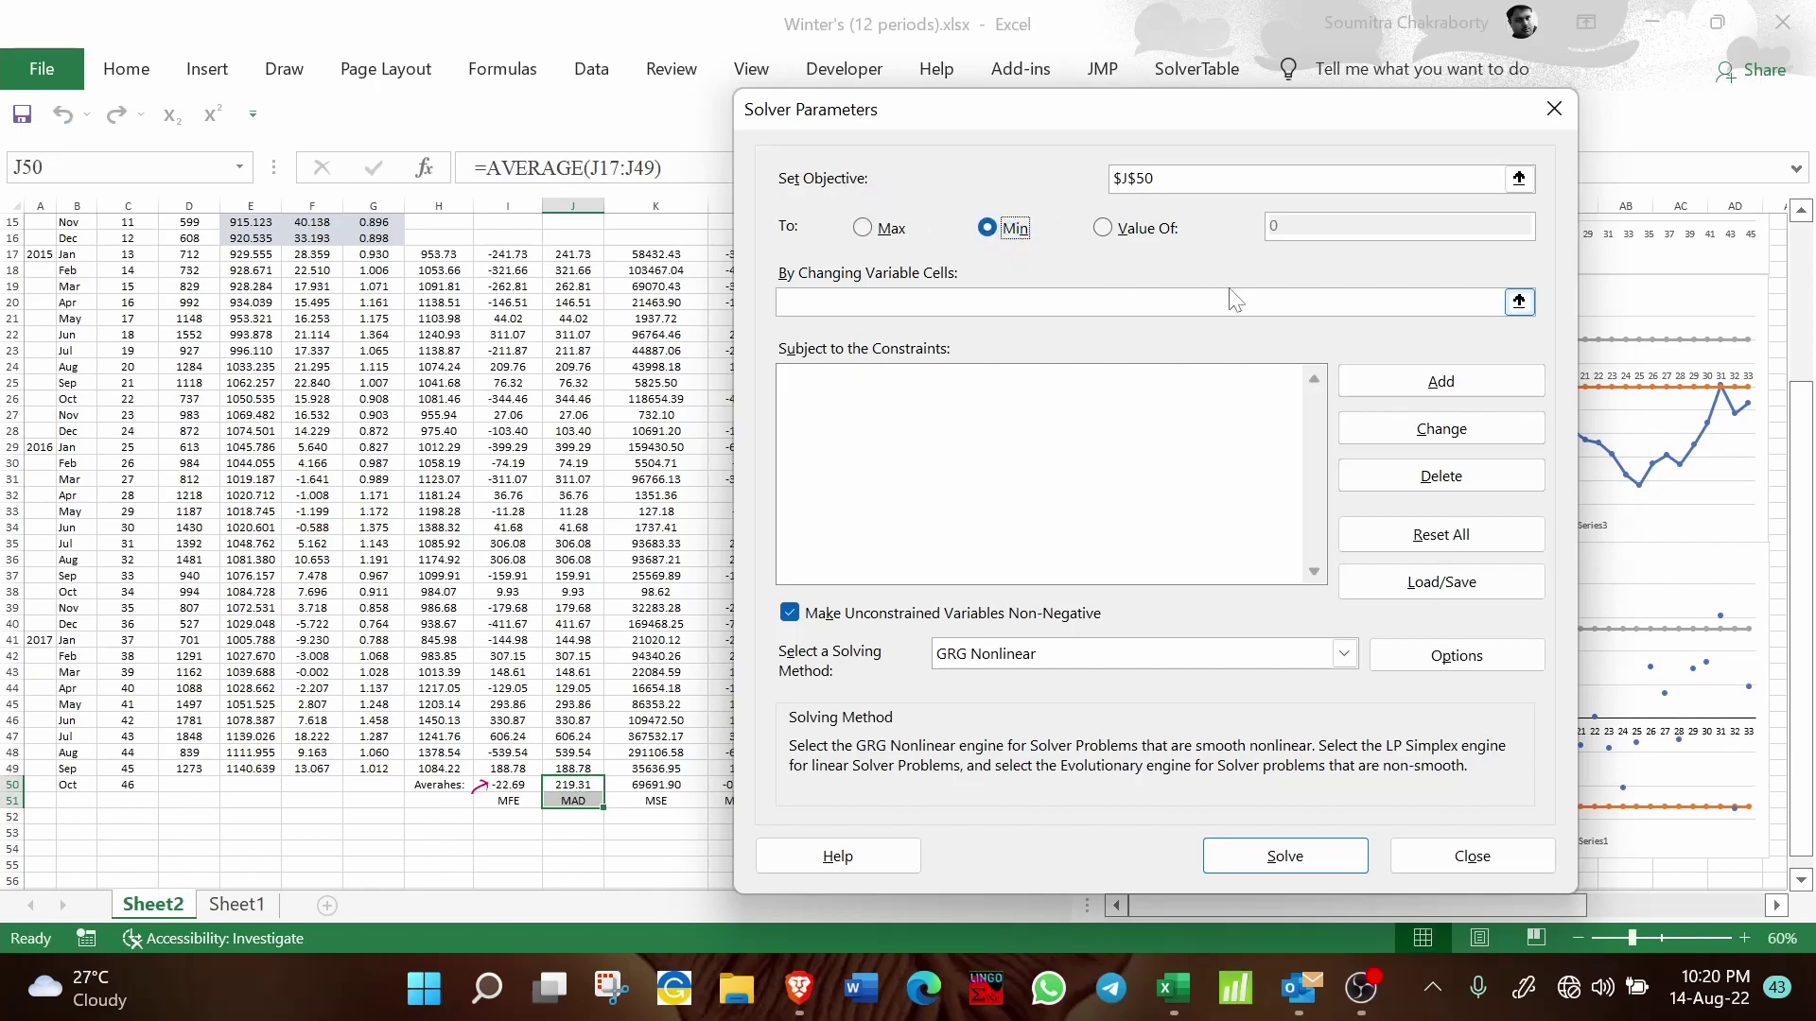
# Step: Set the smoothing constants in B1:B3 as Solver's changing variable cells
pyautogui.click(1519, 302)
pyautogui.scroll(5, 650, 413)
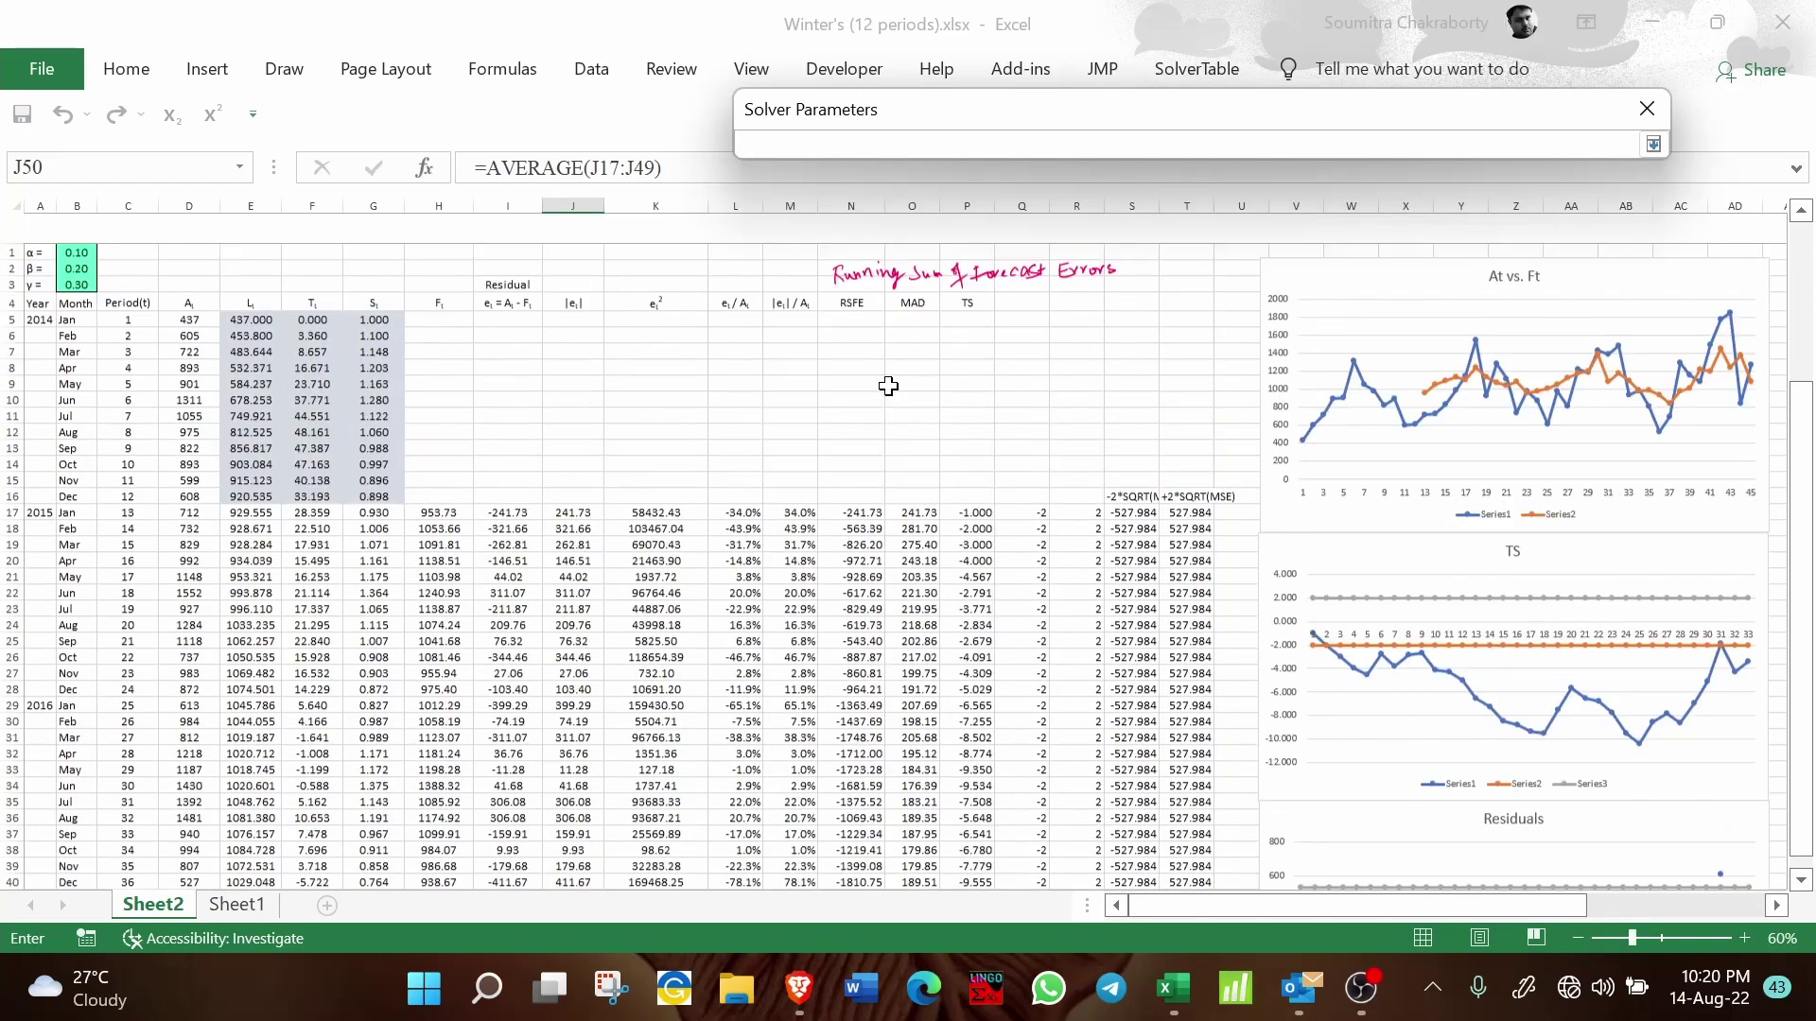
pyautogui.moveTo(76, 223); pyautogui.dragTo(78, 254)
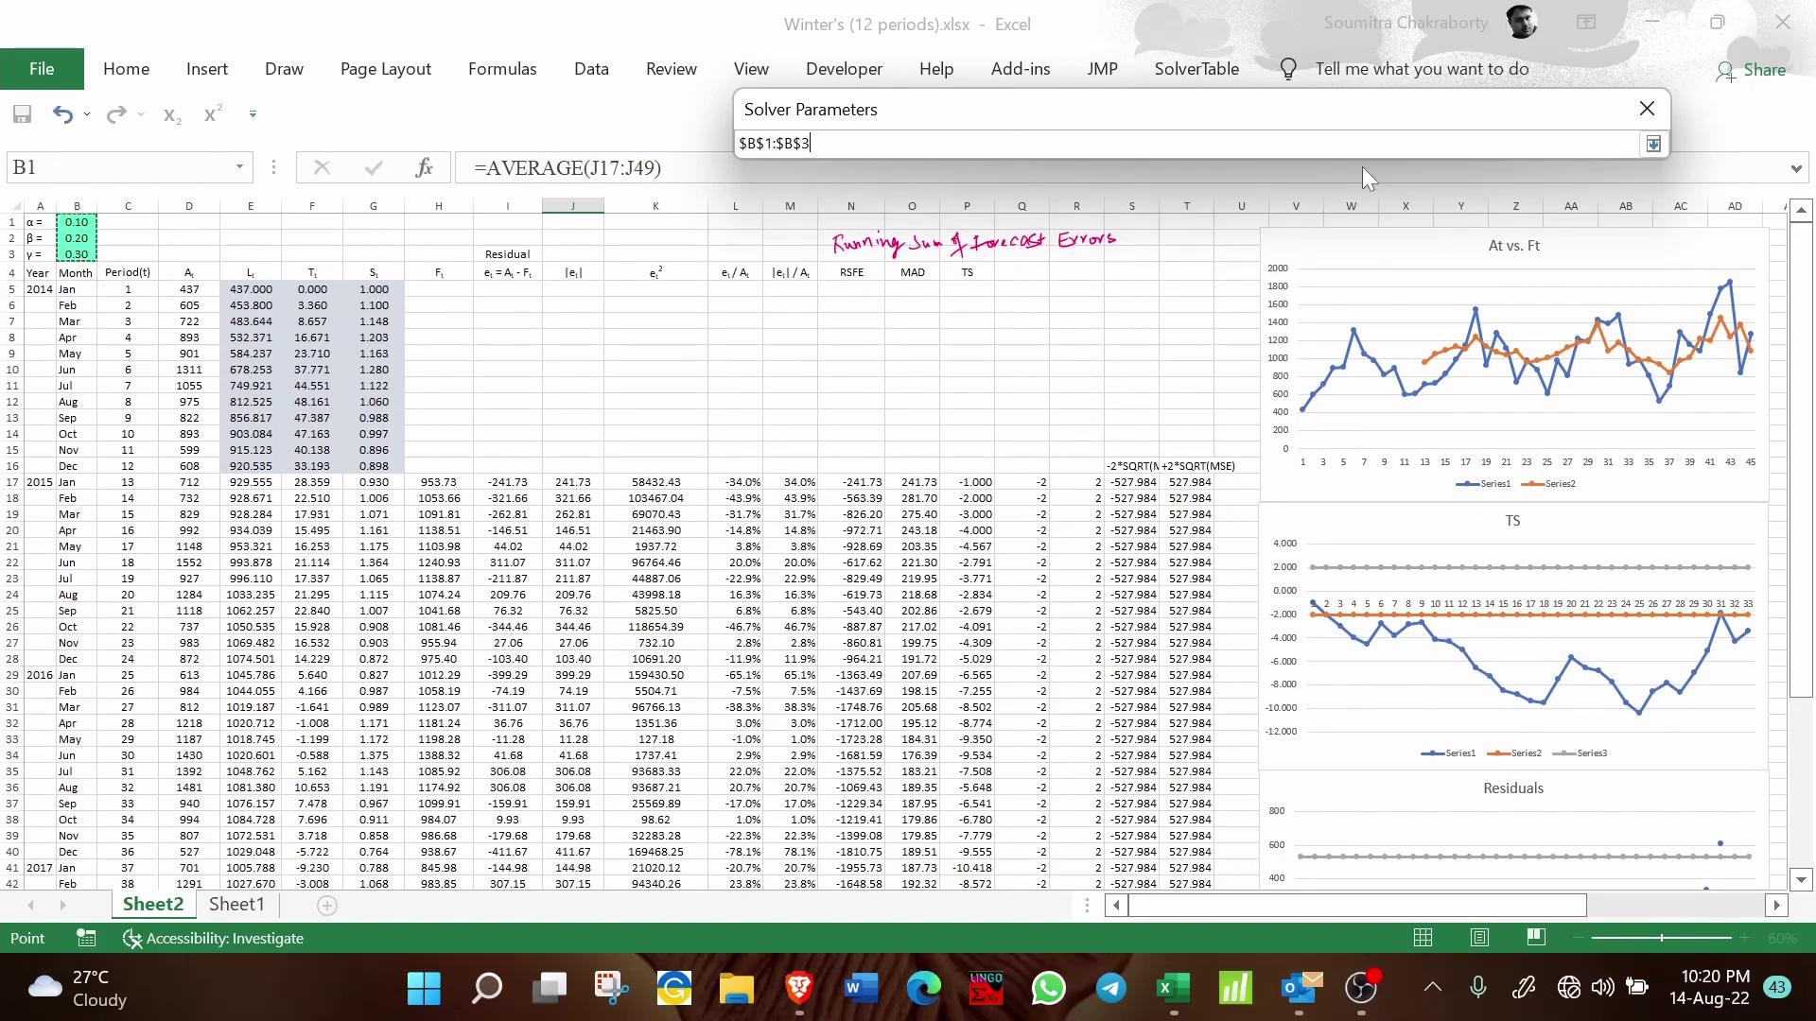
pyautogui.click(1653, 144)
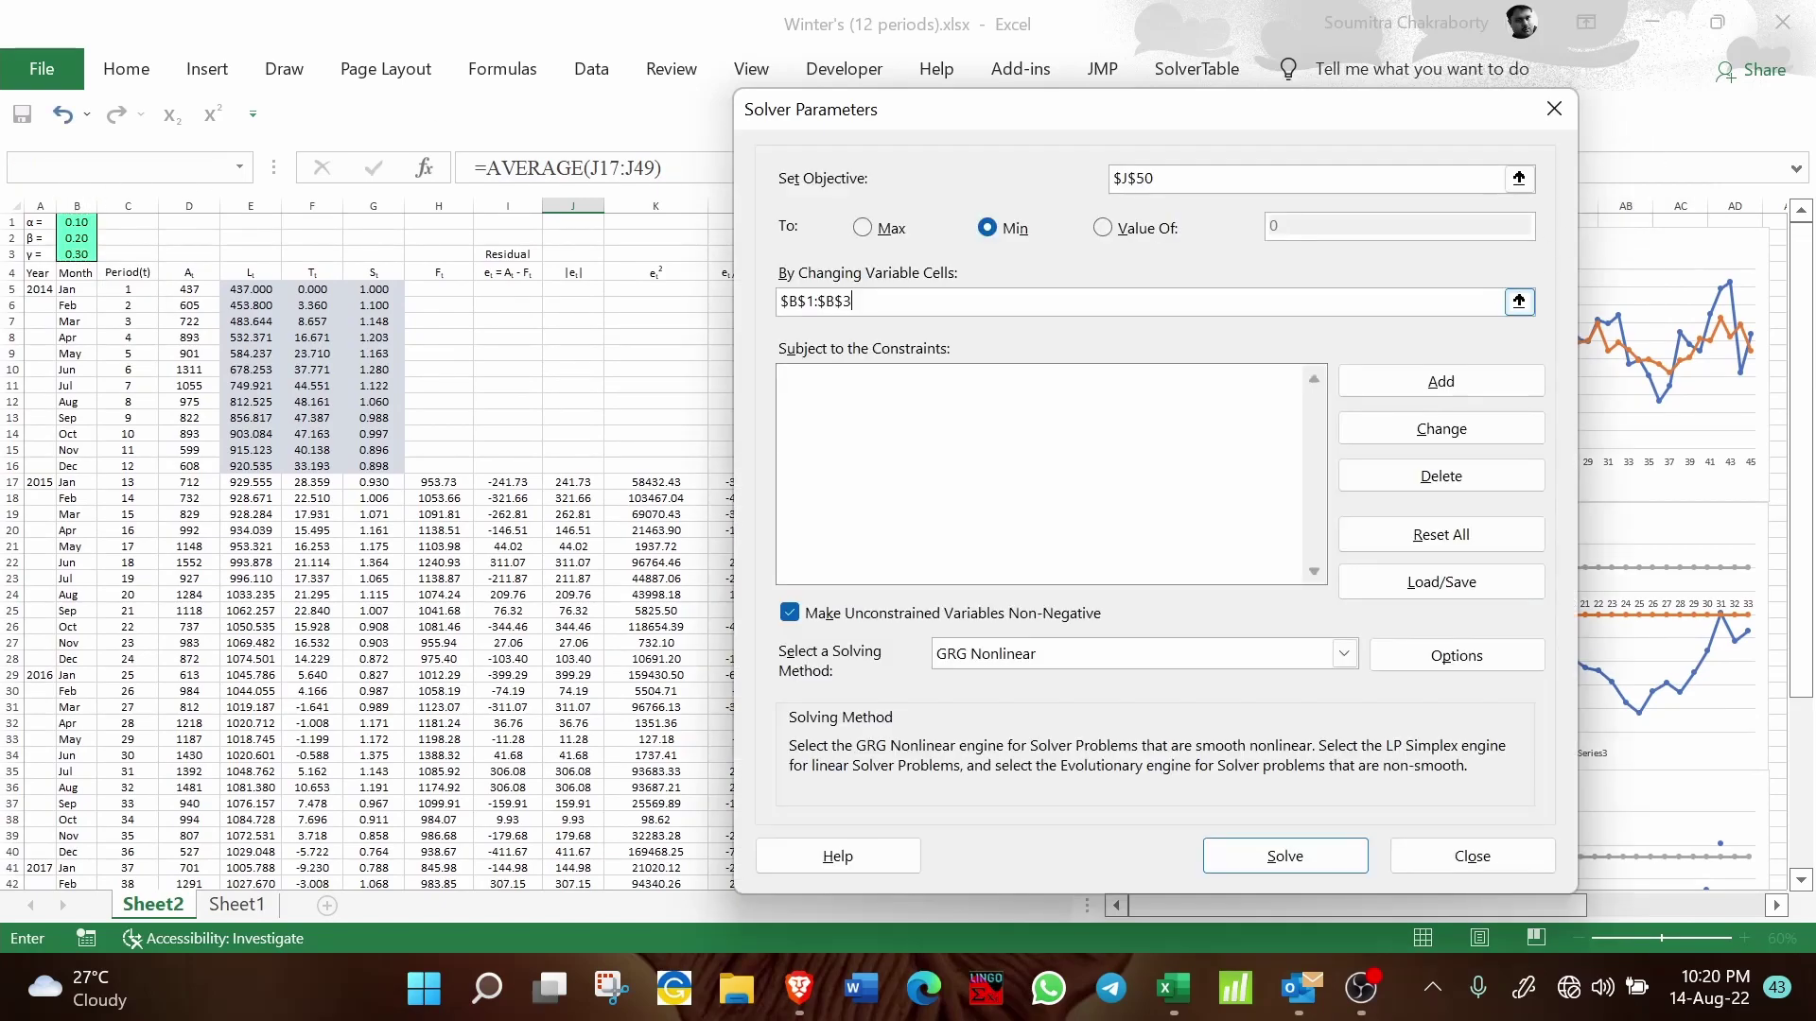
# Step: Add a Solver constraint requiring B1:B3 to be less than or equal to 1
pyautogui.click(1443, 384)
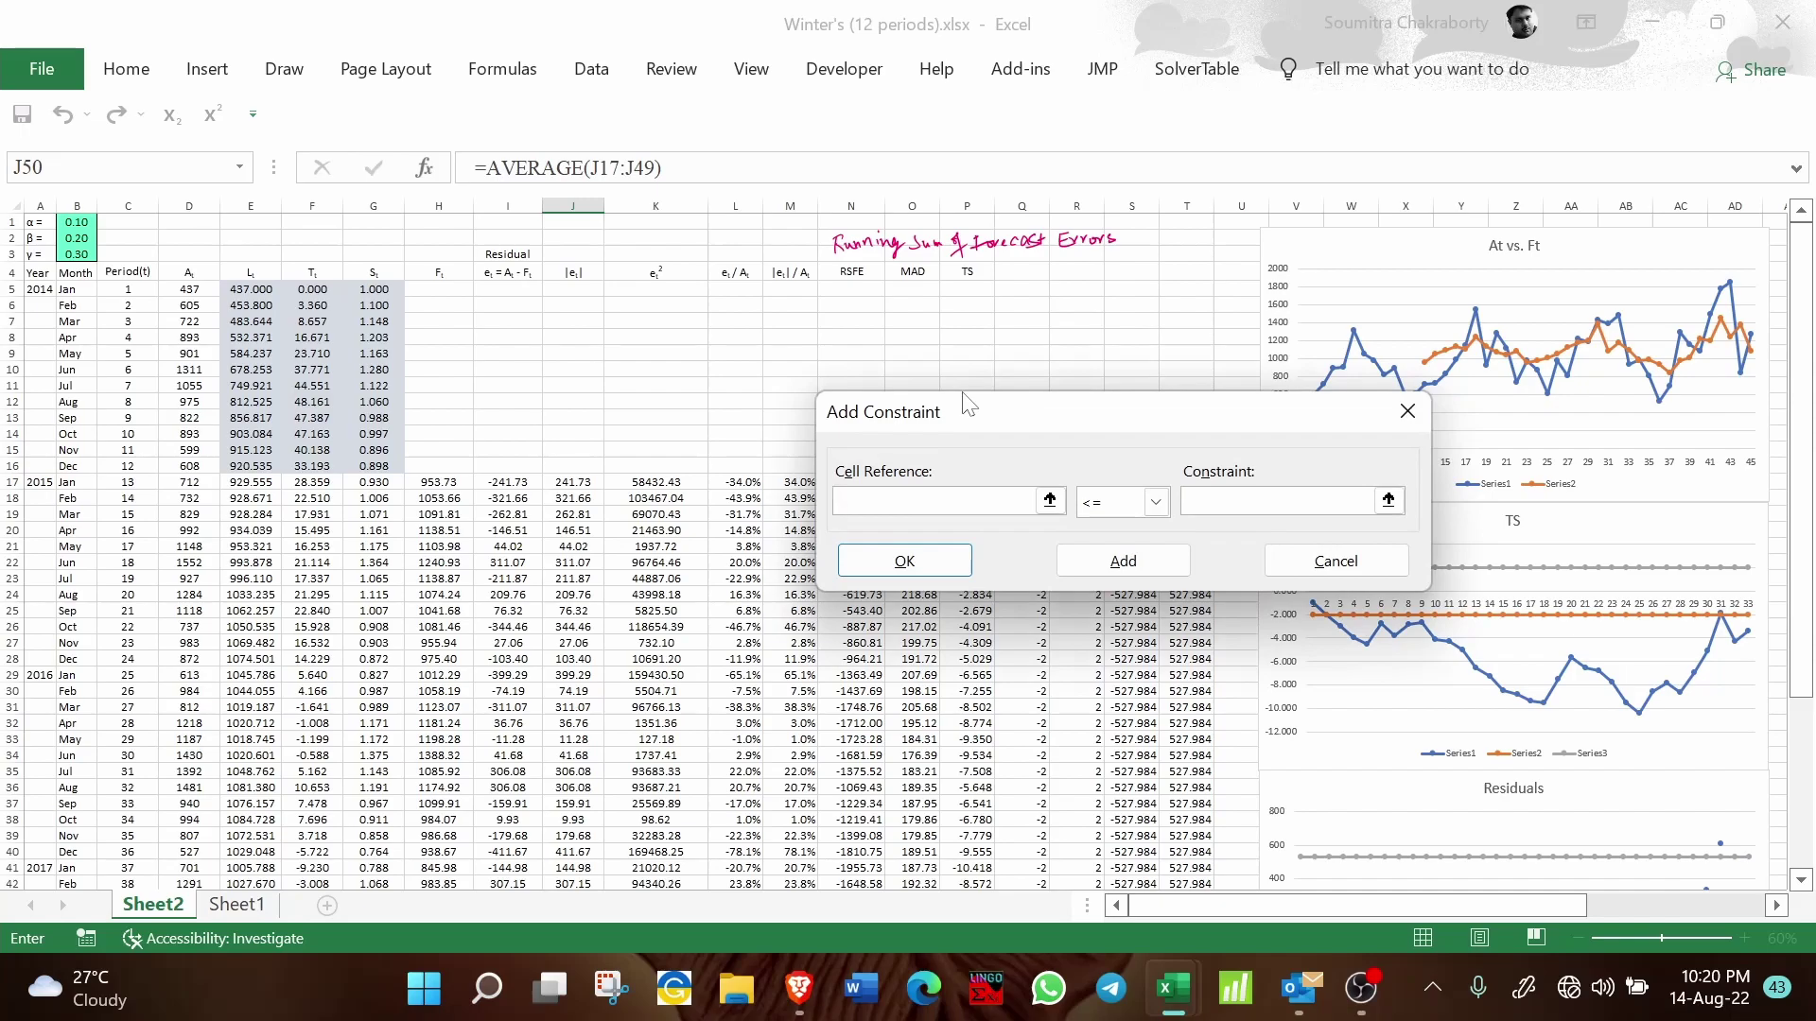
pyautogui.moveTo(82, 224); pyautogui.dragTo(84, 254)
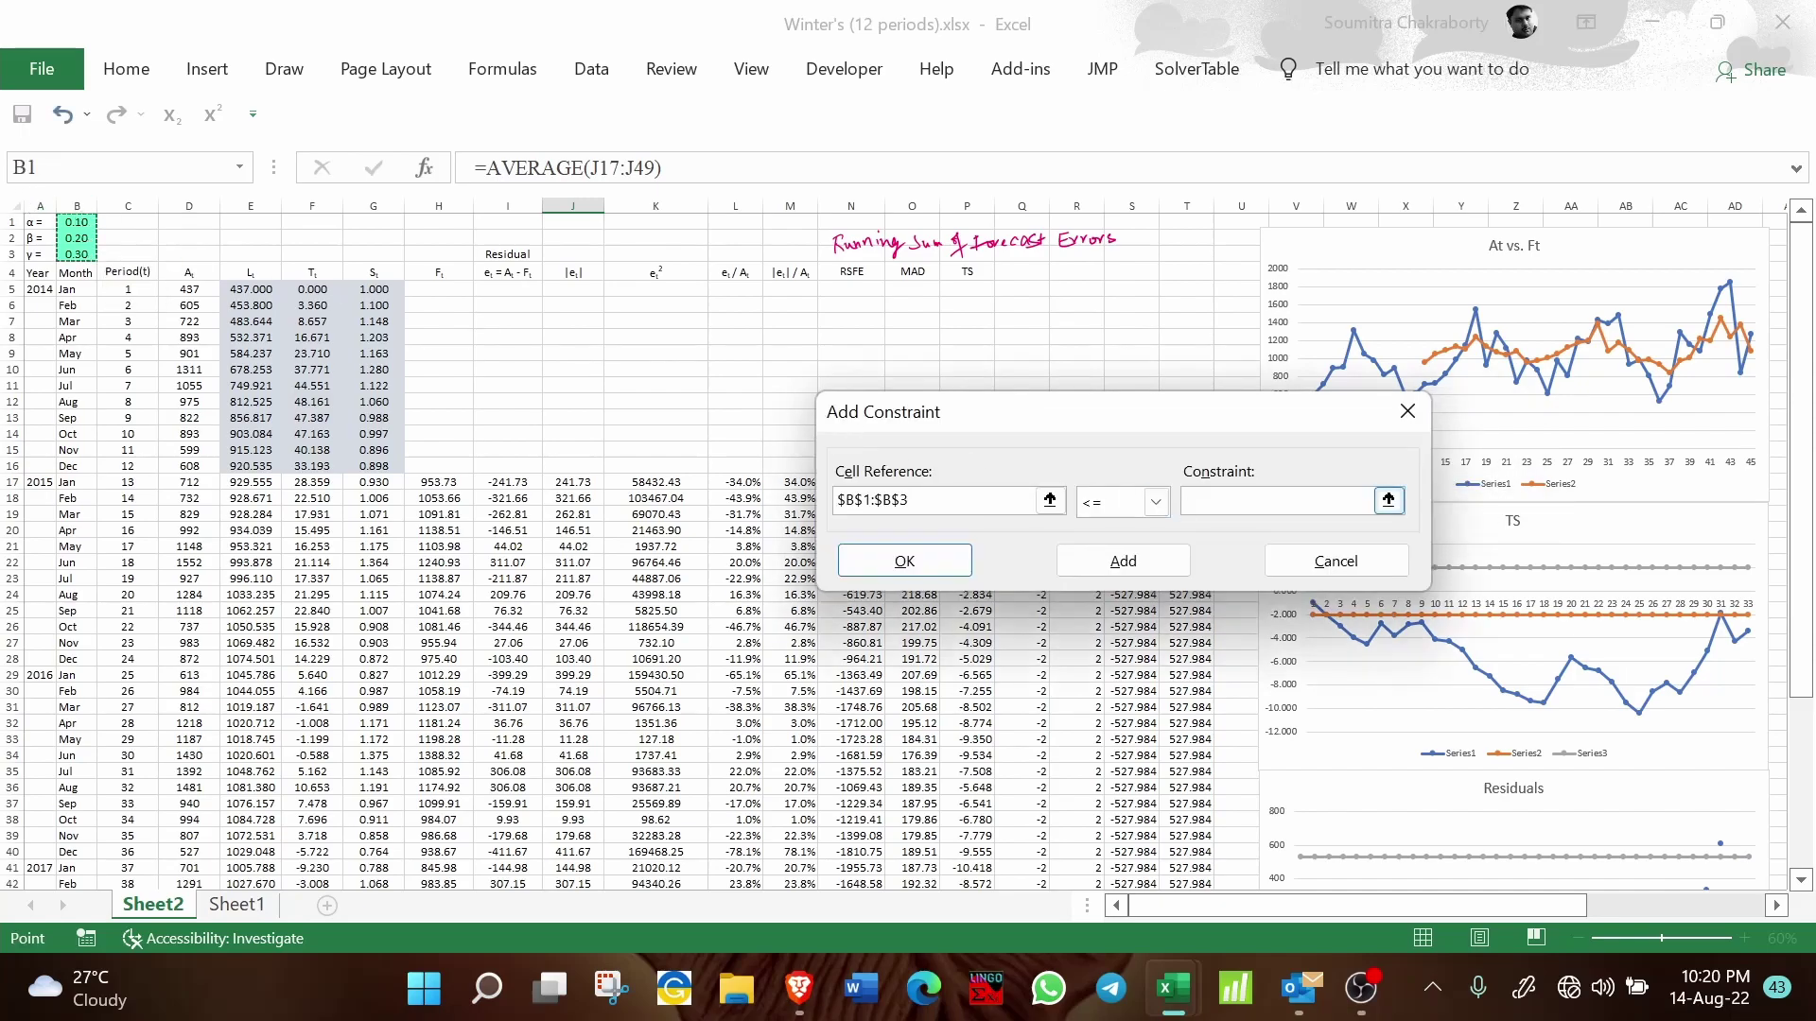
pyautogui.write('1')
pyautogui.click(1122, 561)
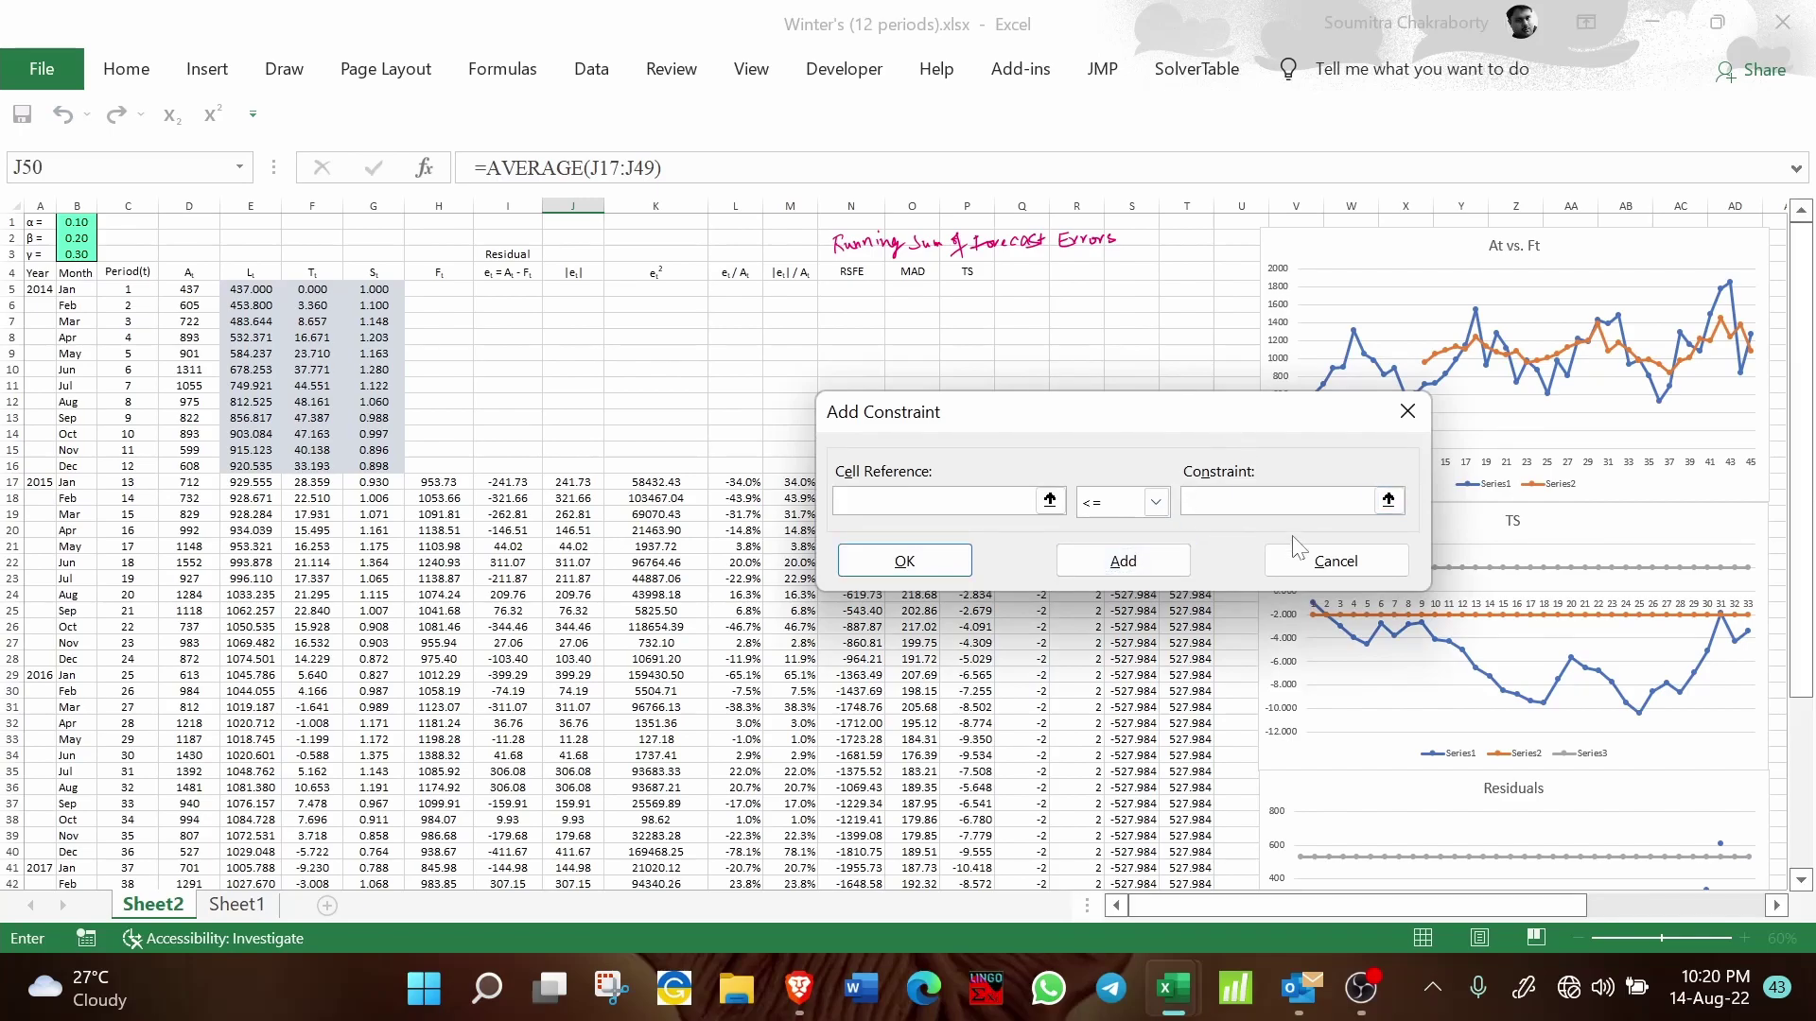
pyautogui.click(1335, 561)
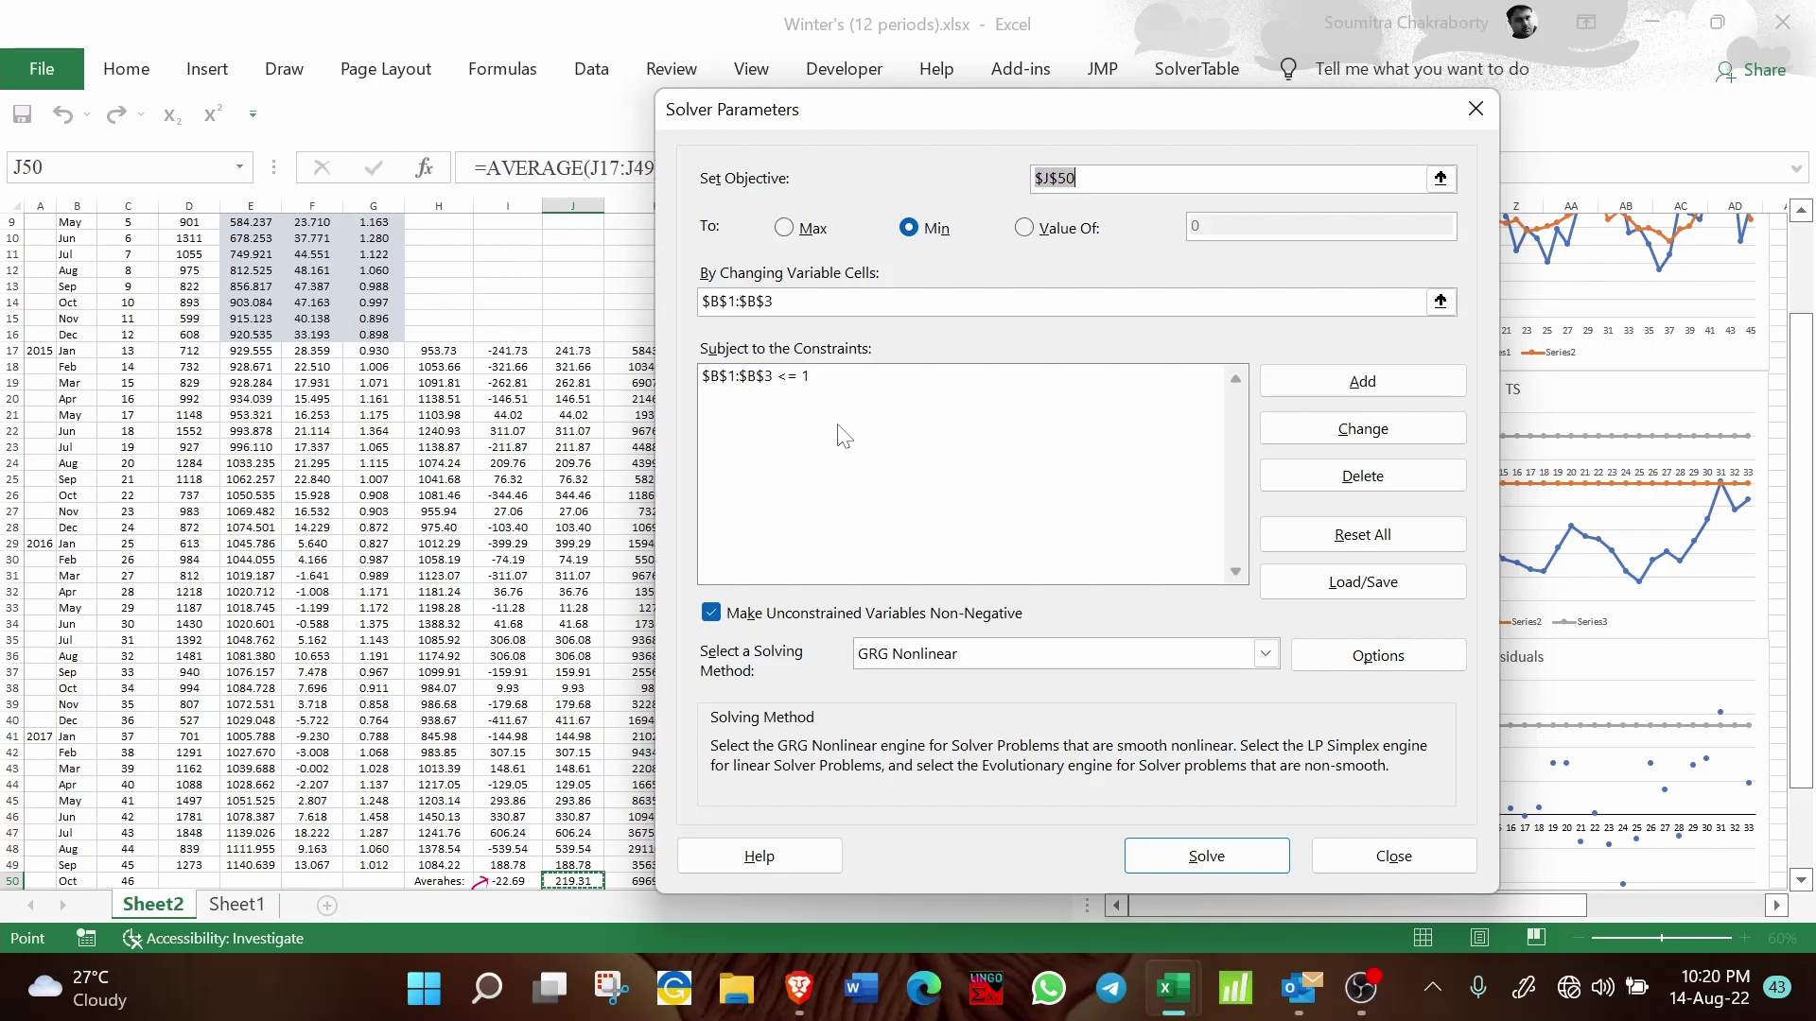
# Step: Keep GRG Nonlinear as the solving method, run Solver, and keep the Solver solution
pyautogui.click(1037, 654)
pyautogui.click(1034, 656)
pyautogui.click(1033, 655)
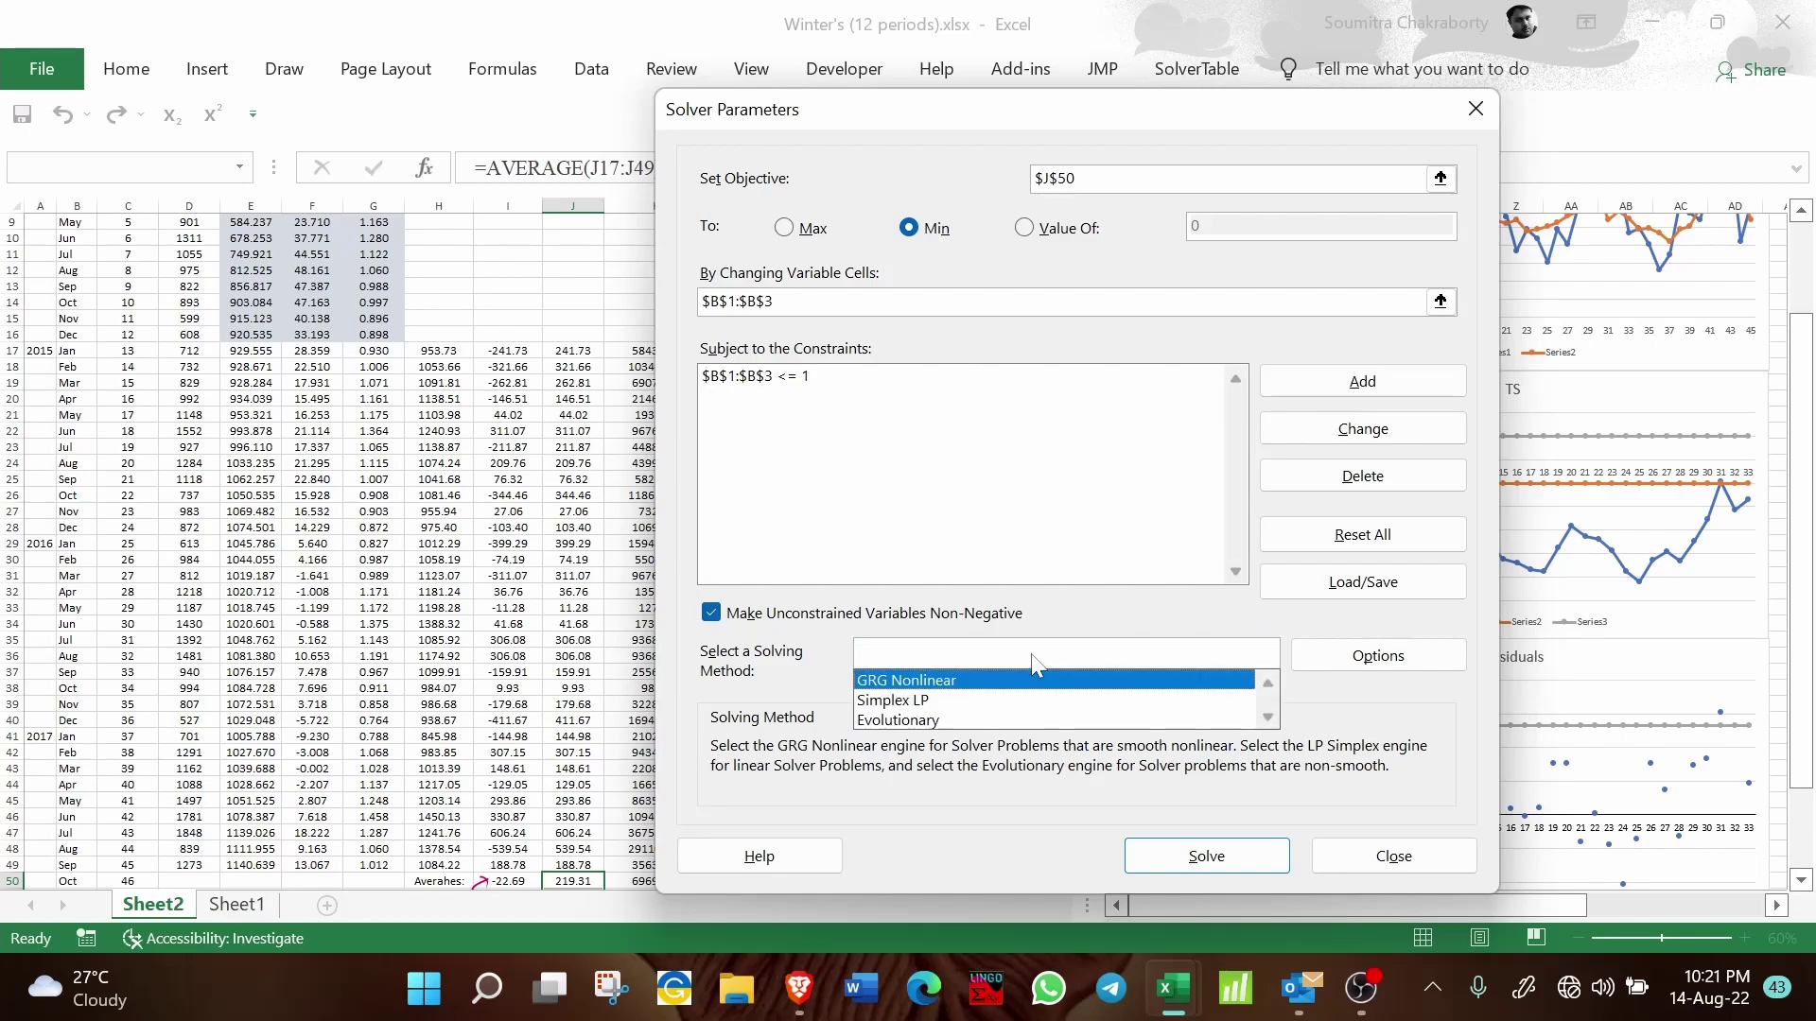
pyautogui.click(1033, 655)
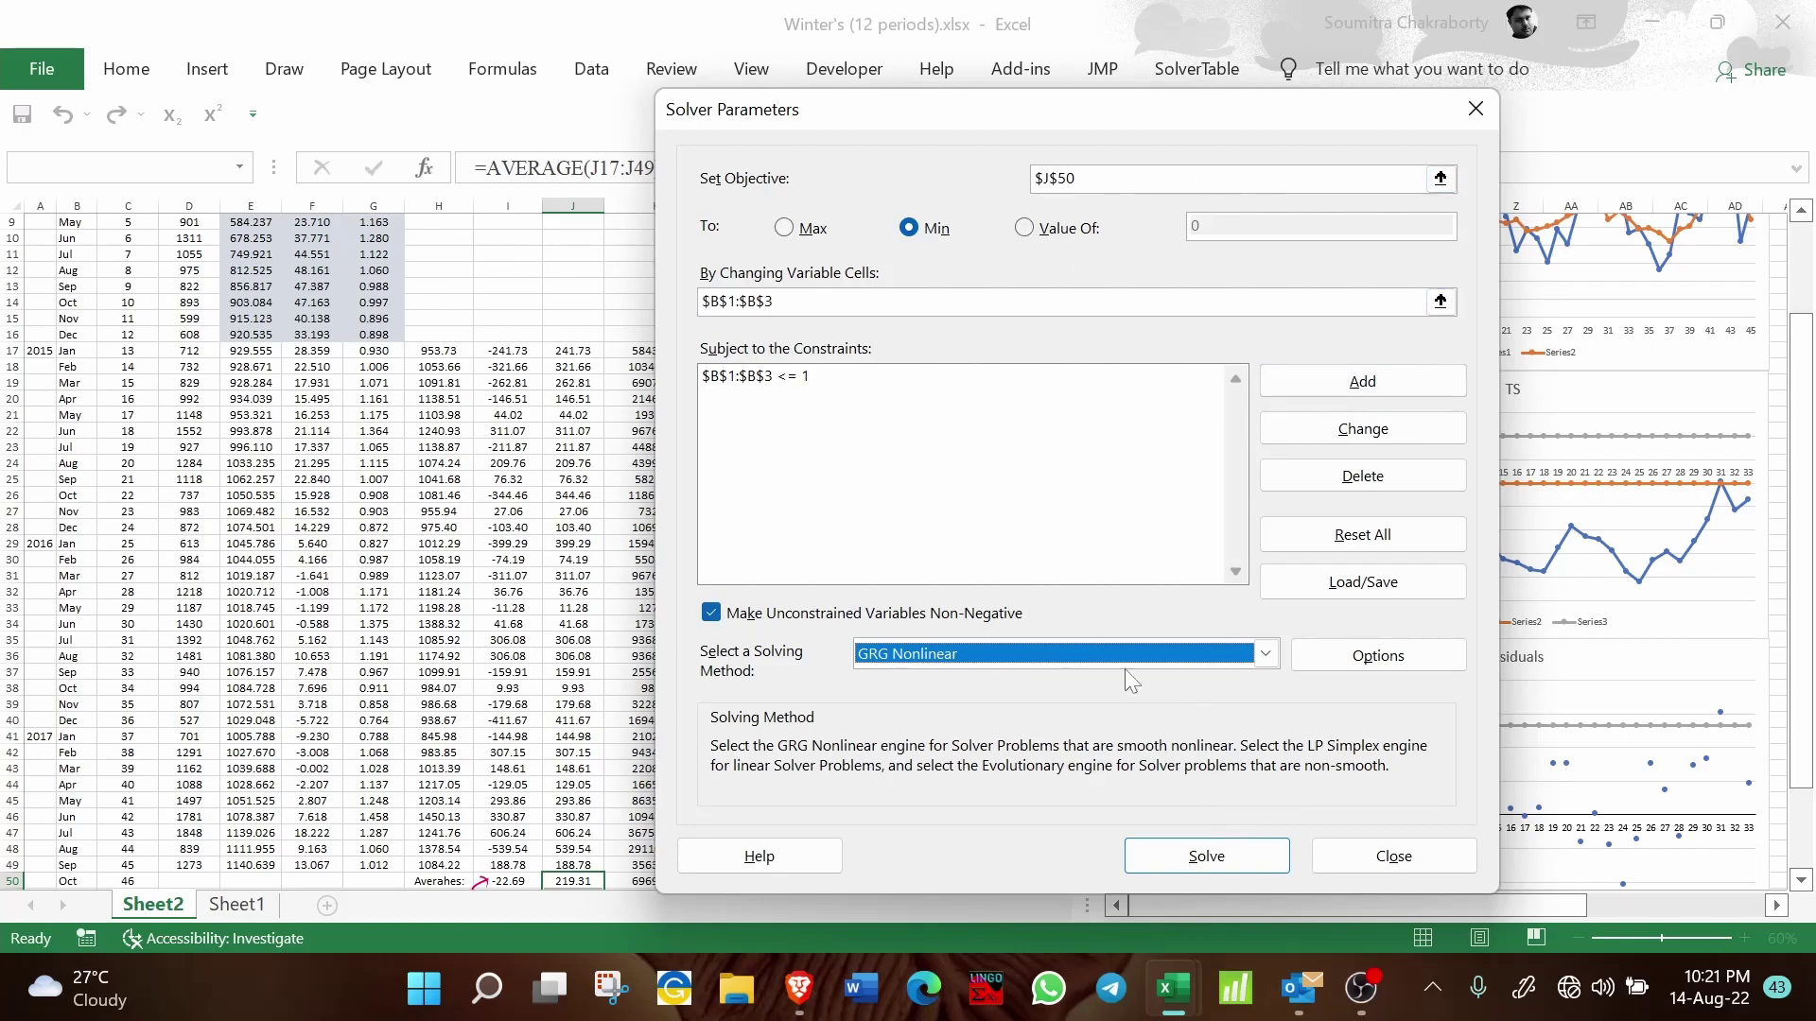
pyautogui.click(1197, 867)
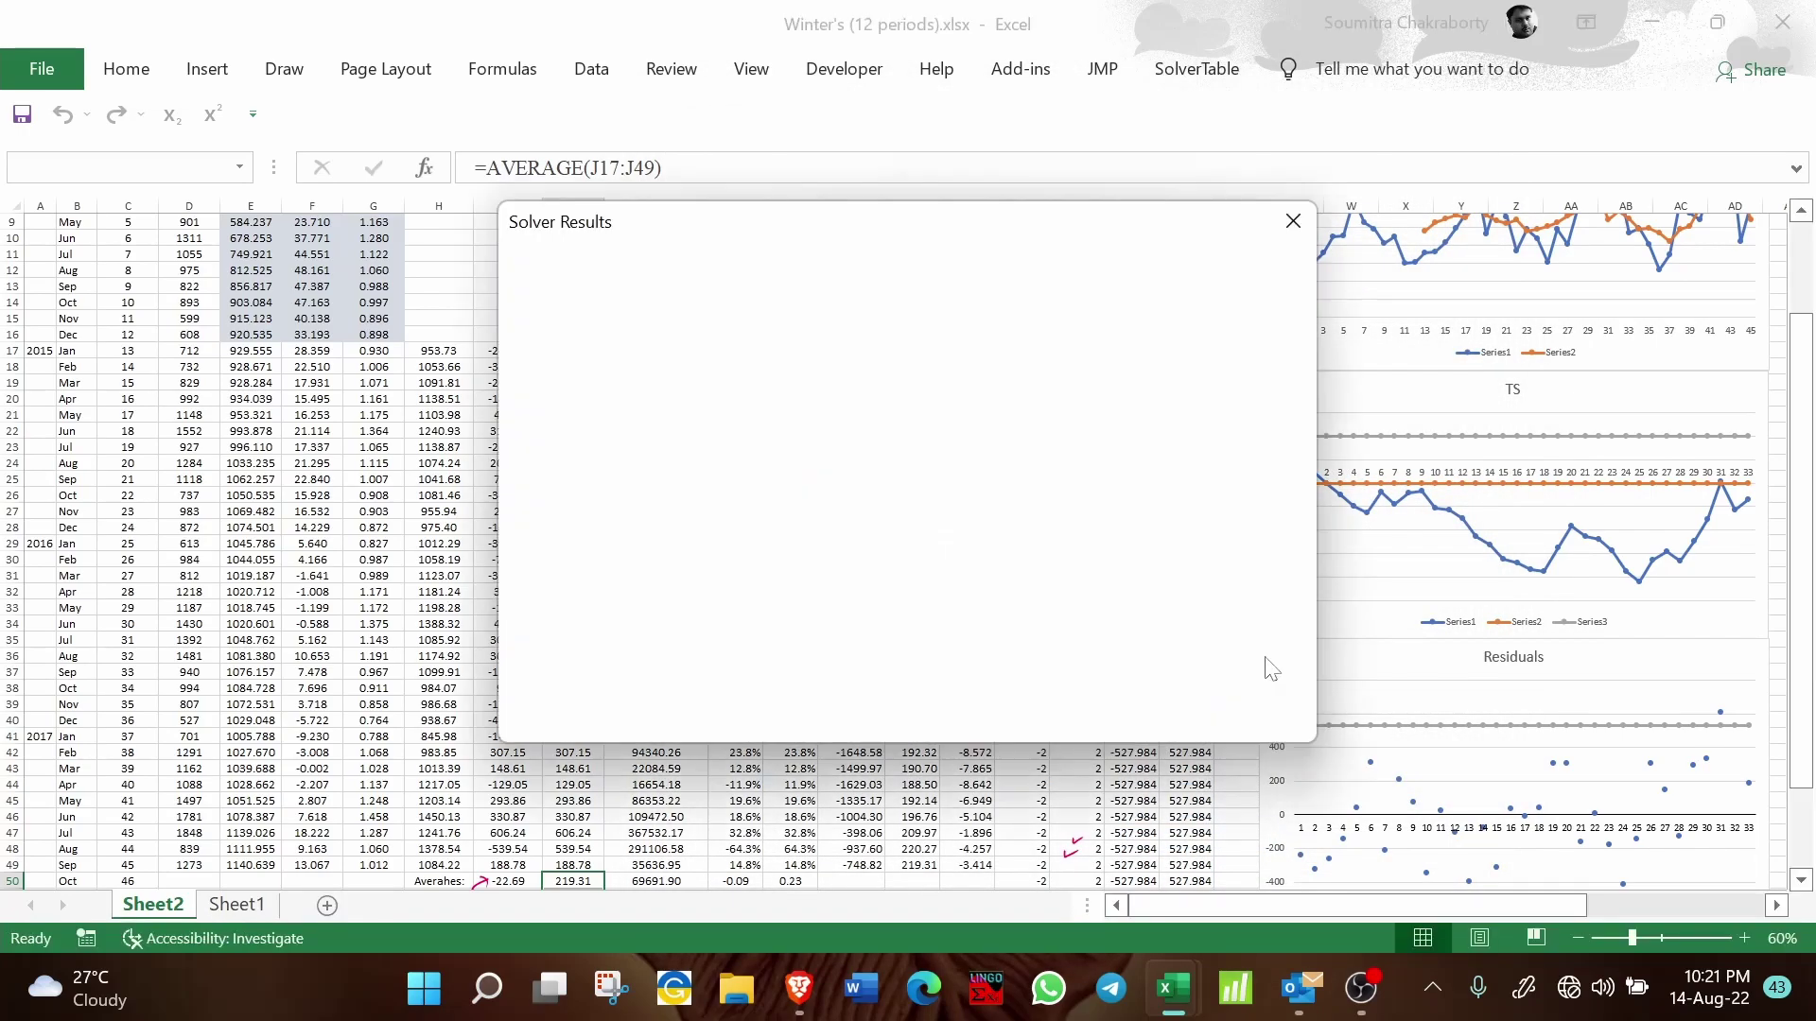
pyautogui.click(577, 561)
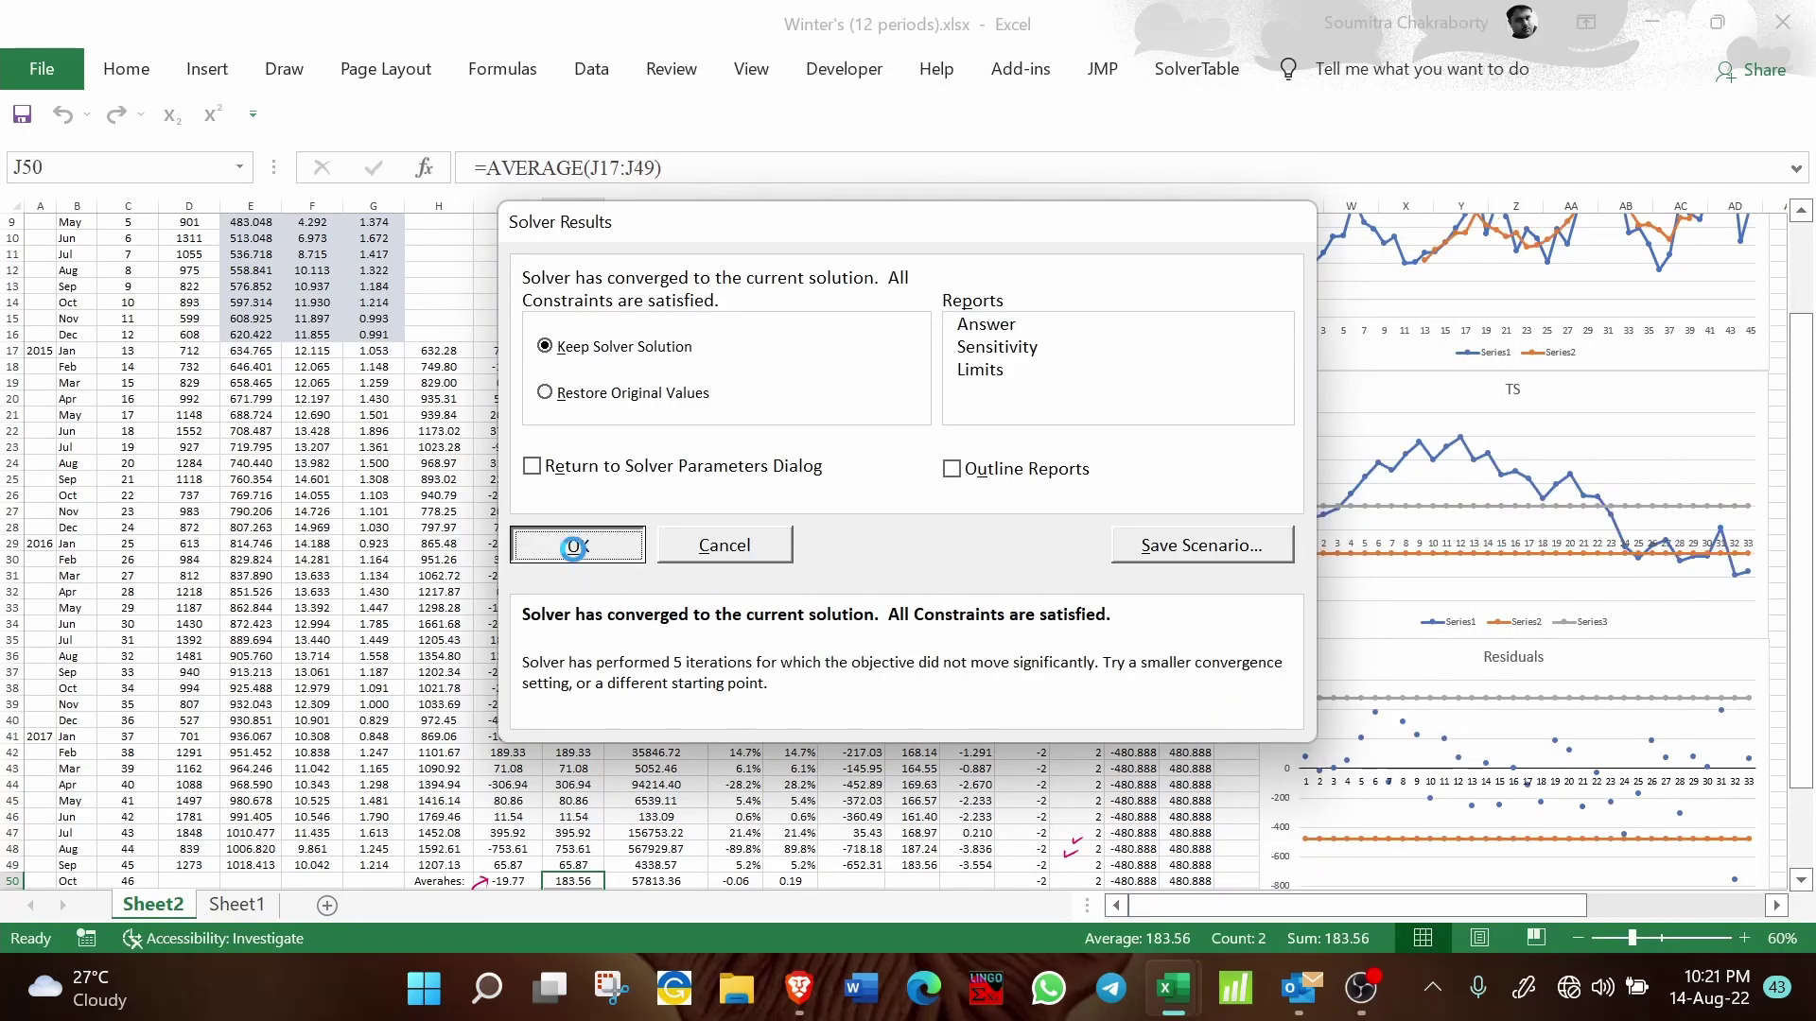
# Step: Compare the updated At vs. Ft, TS and Residuals charts with the pasted picture of the originals, and review the smoothing constants in B1:B3
pyautogui.hscroll(5, 1018, 589)
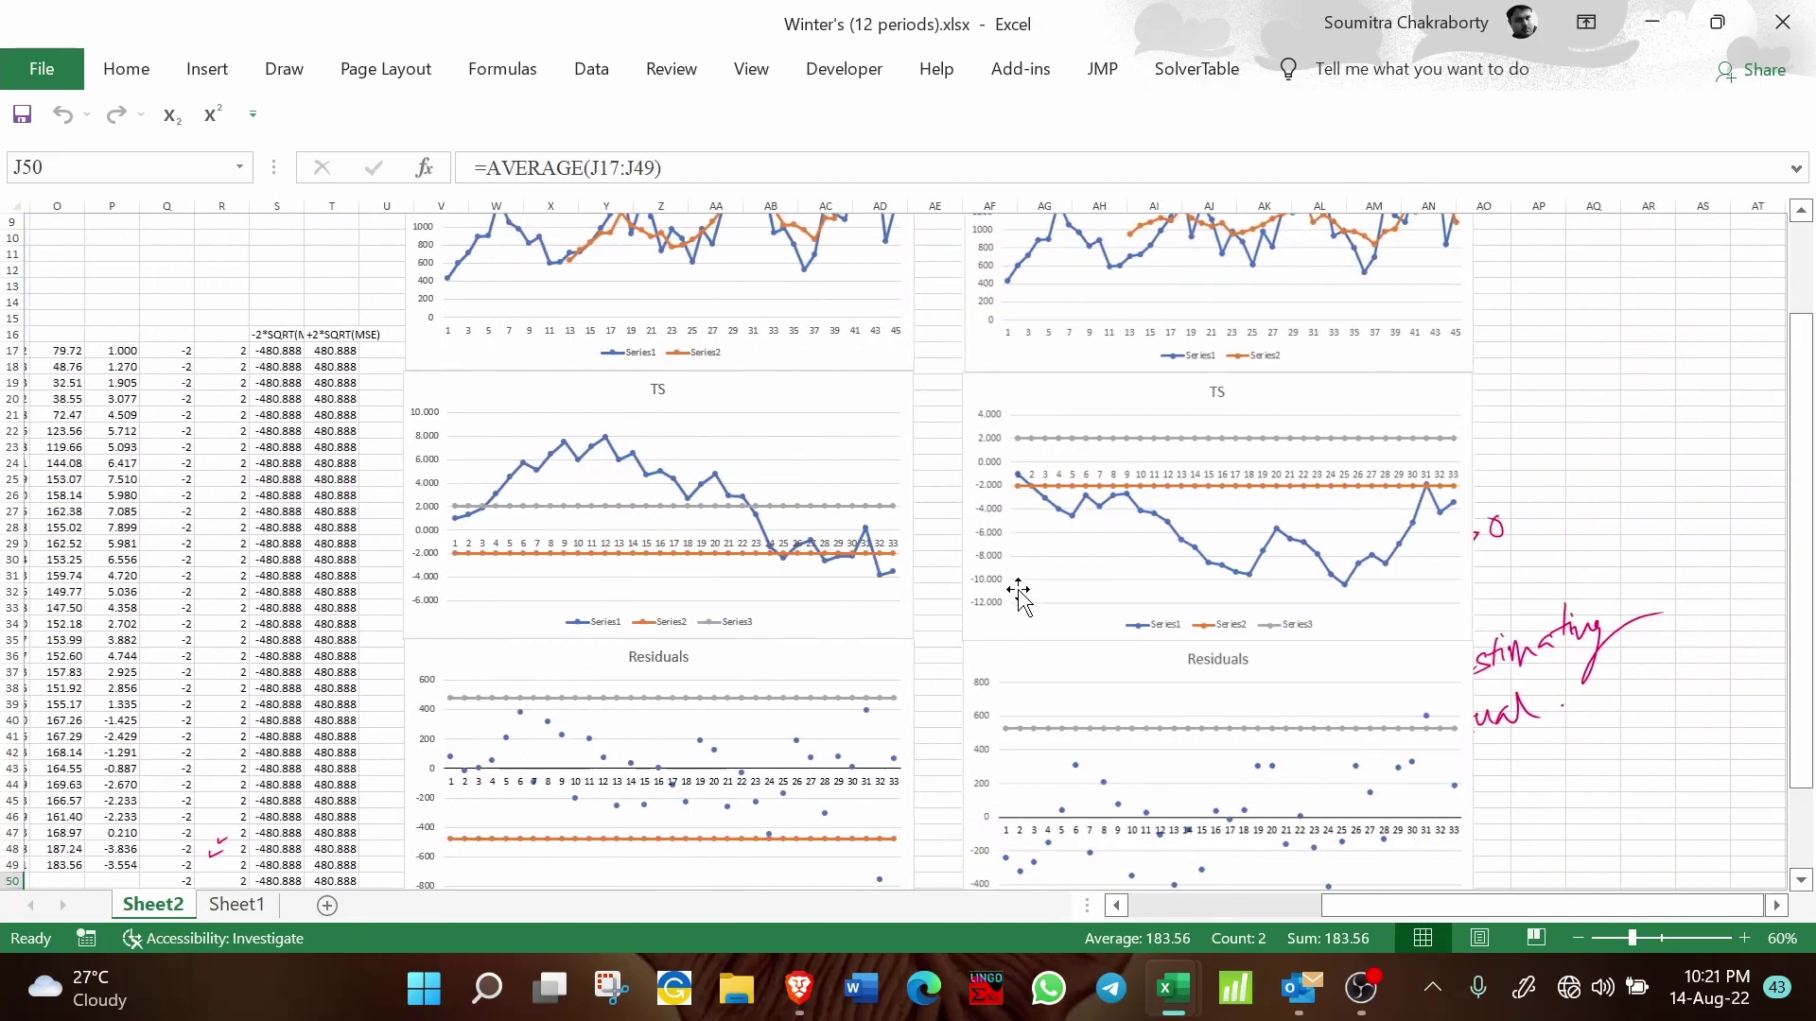
pyautogui.click(1551, 516)
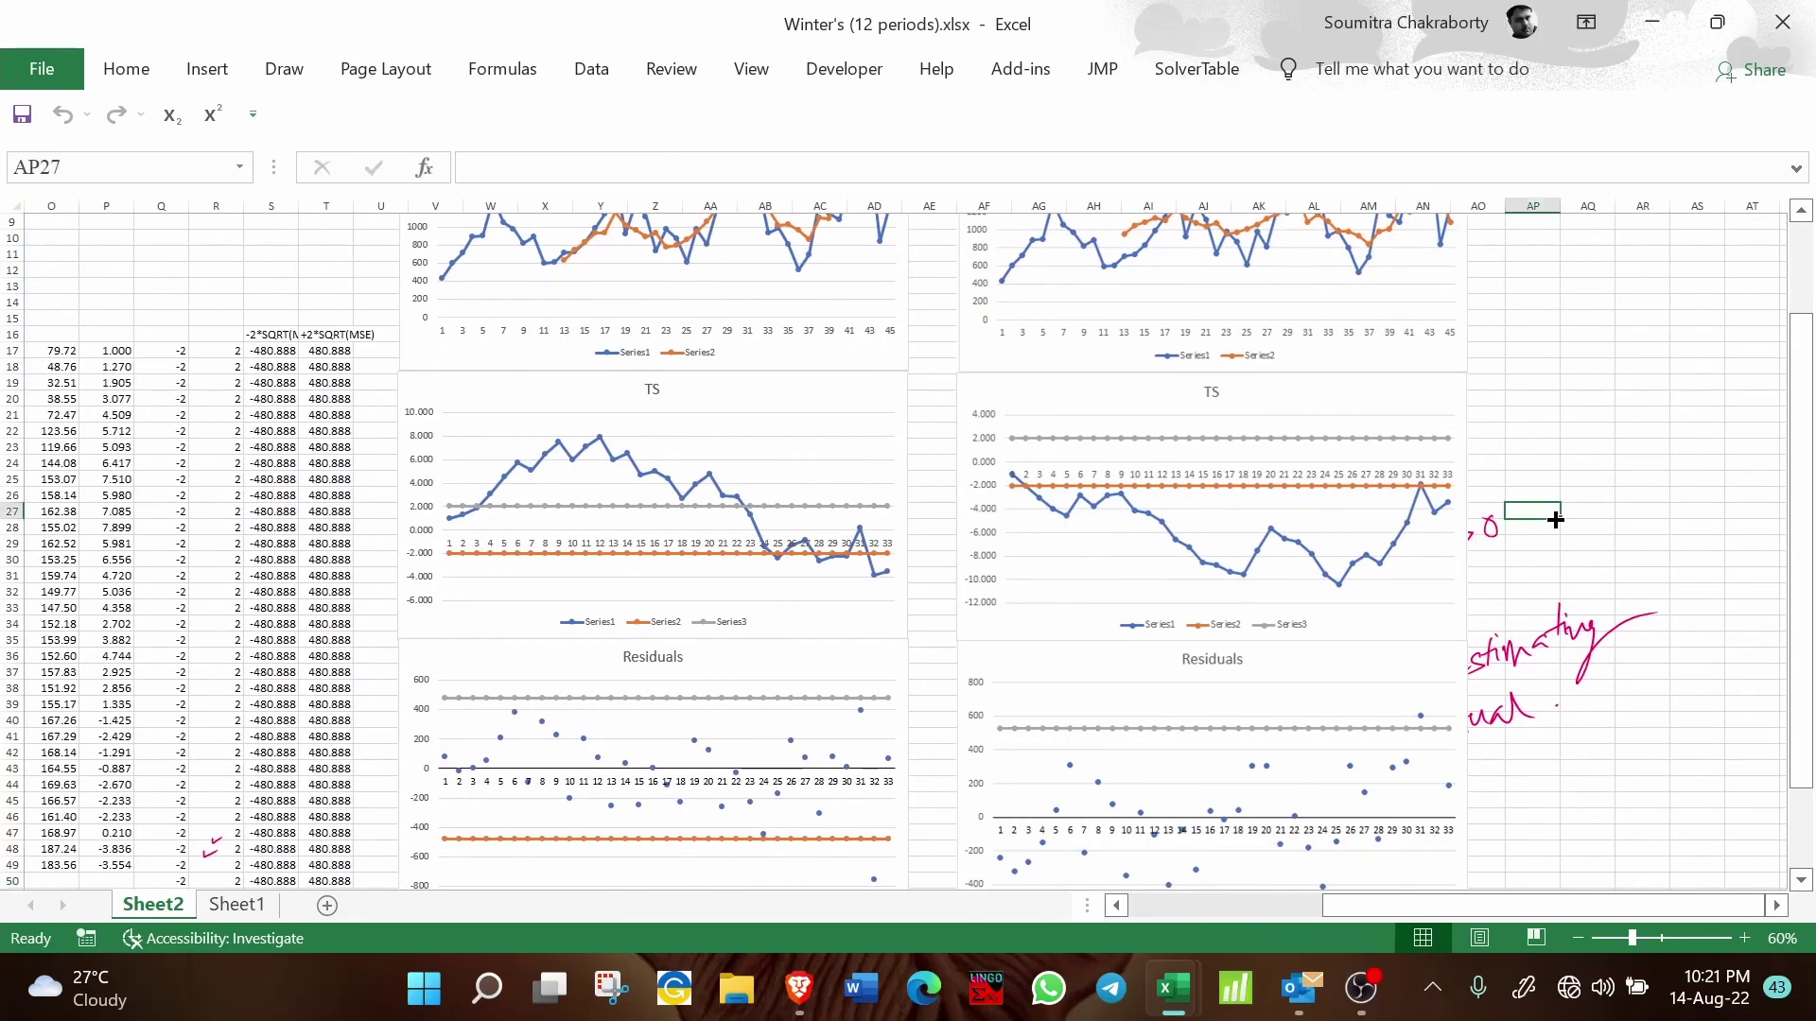
pyautogui.scroll(3, 1553, 517)
pyautogui.click(1189, 463)
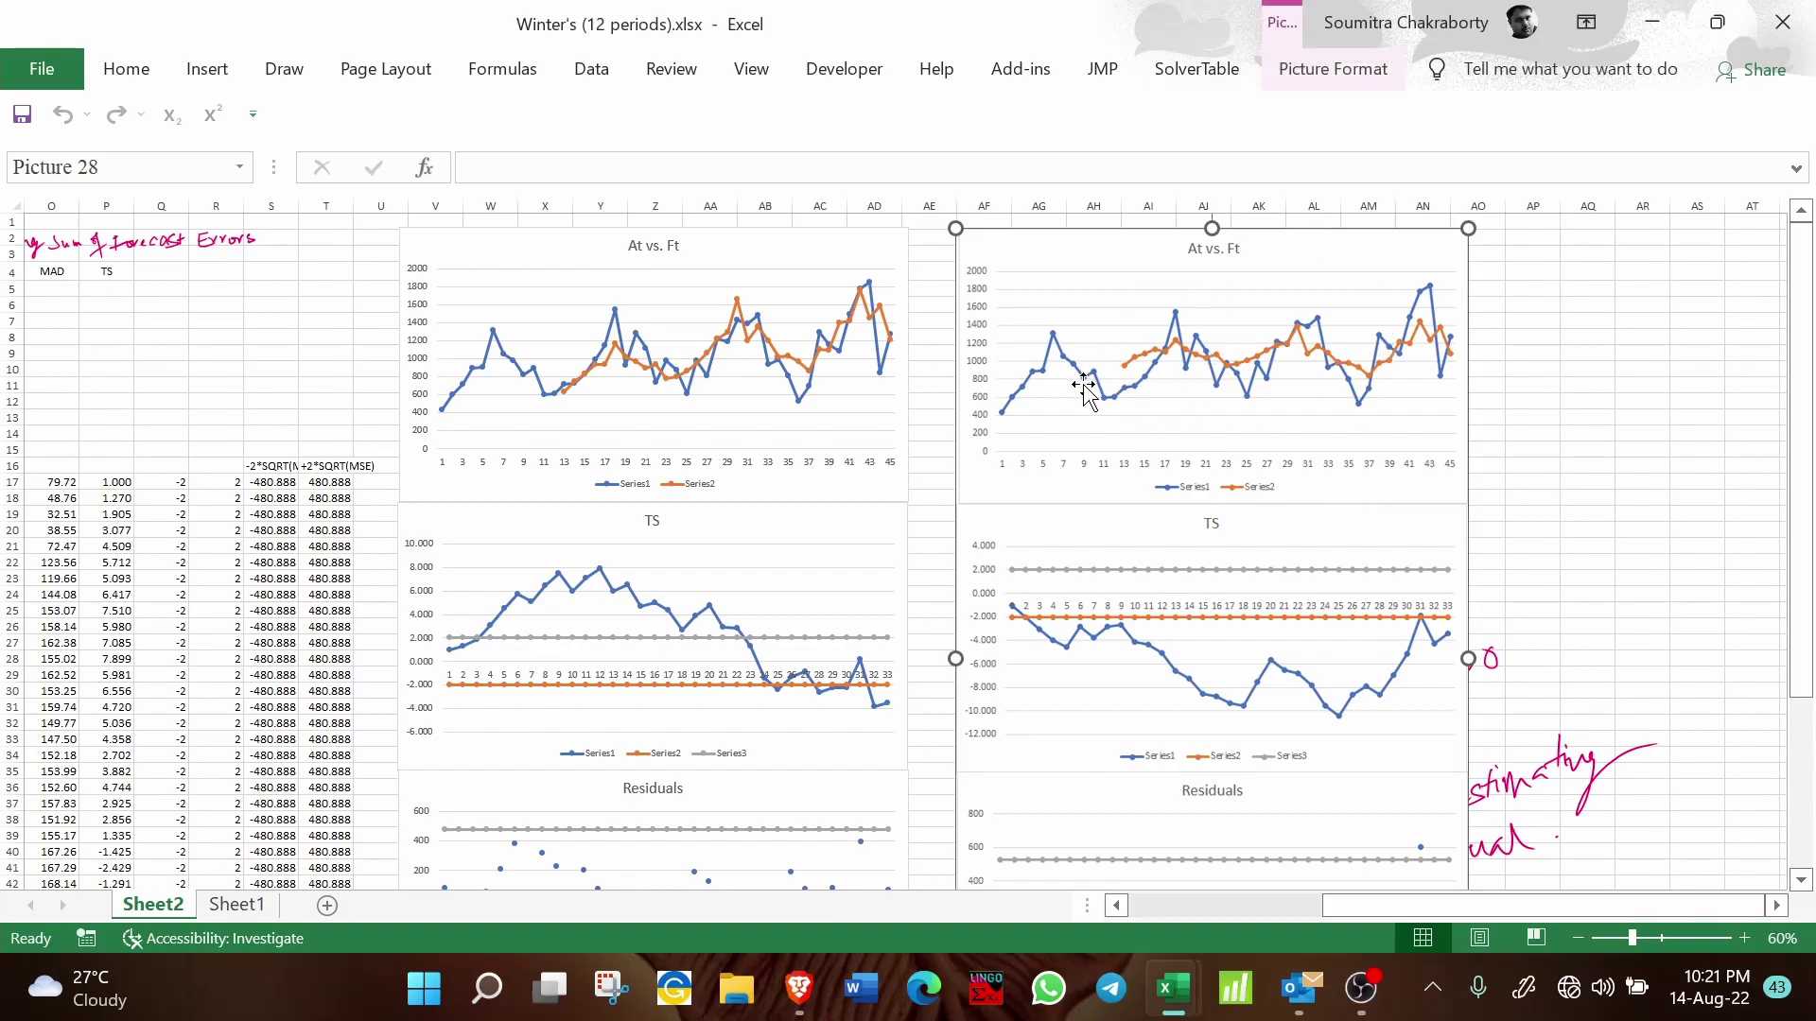
pyautogui.click(1585, 382)
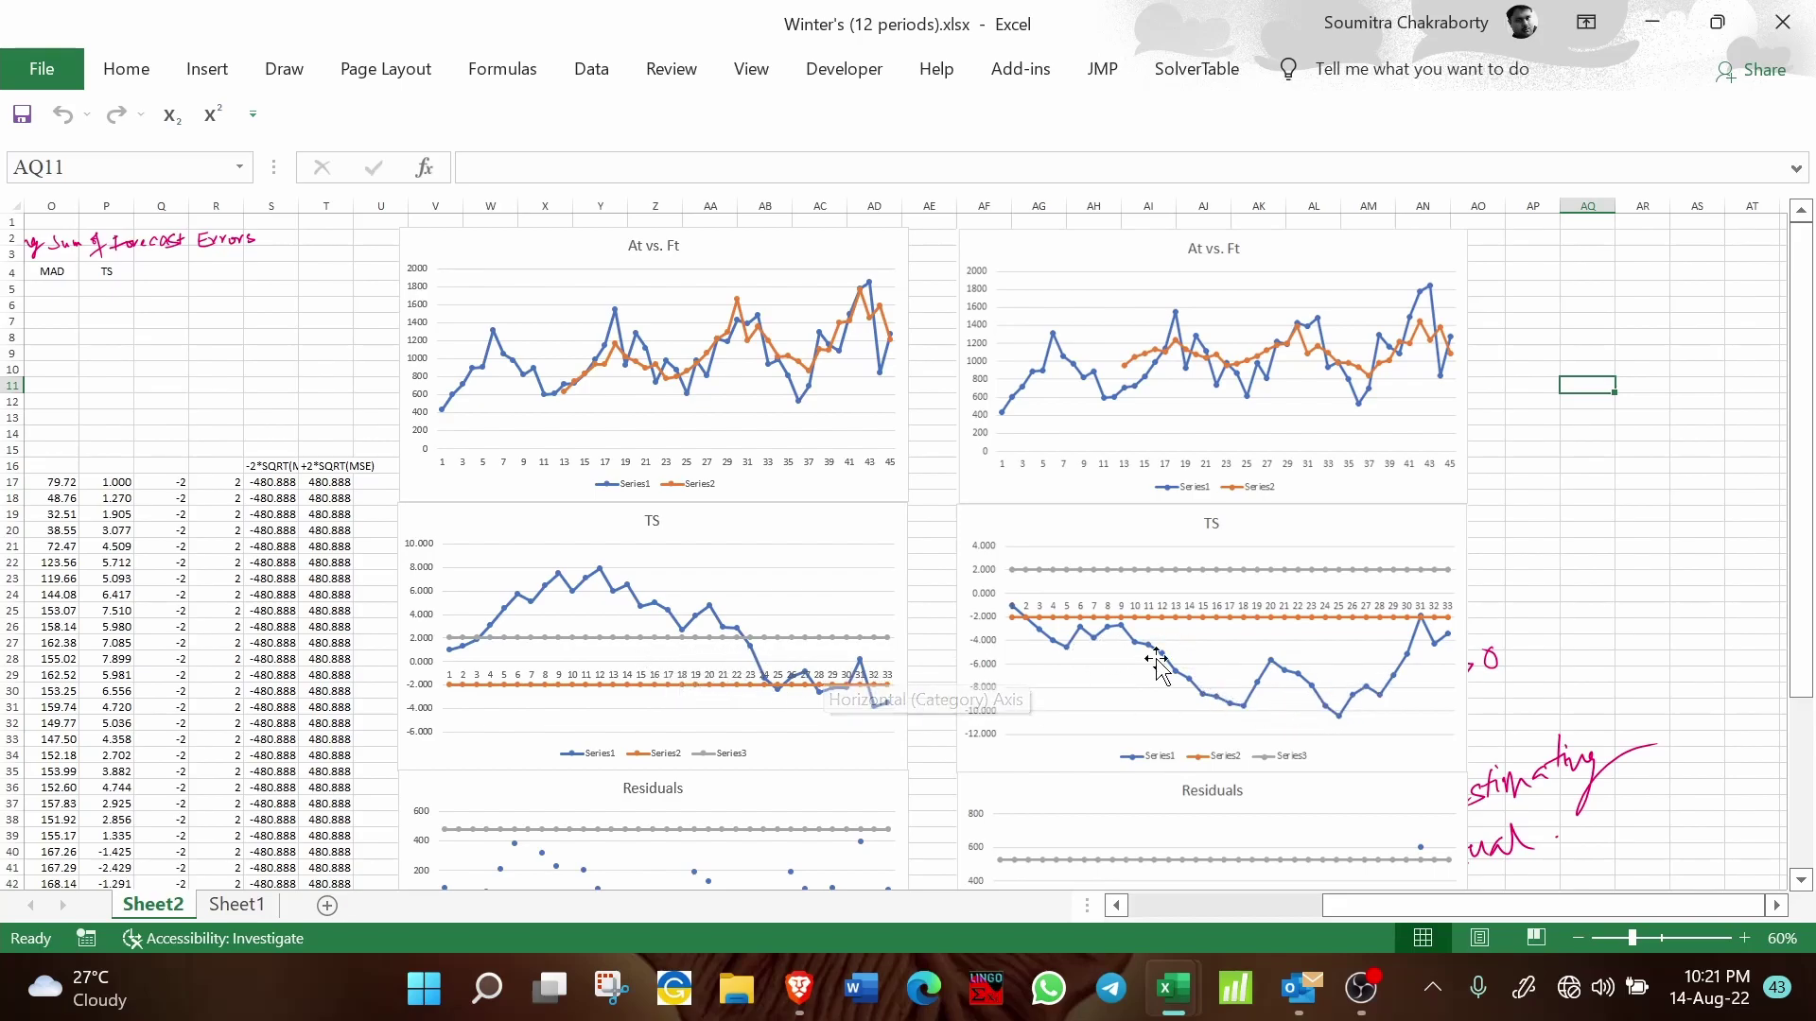
pyautogui.scroll(-3, 1083, 678)
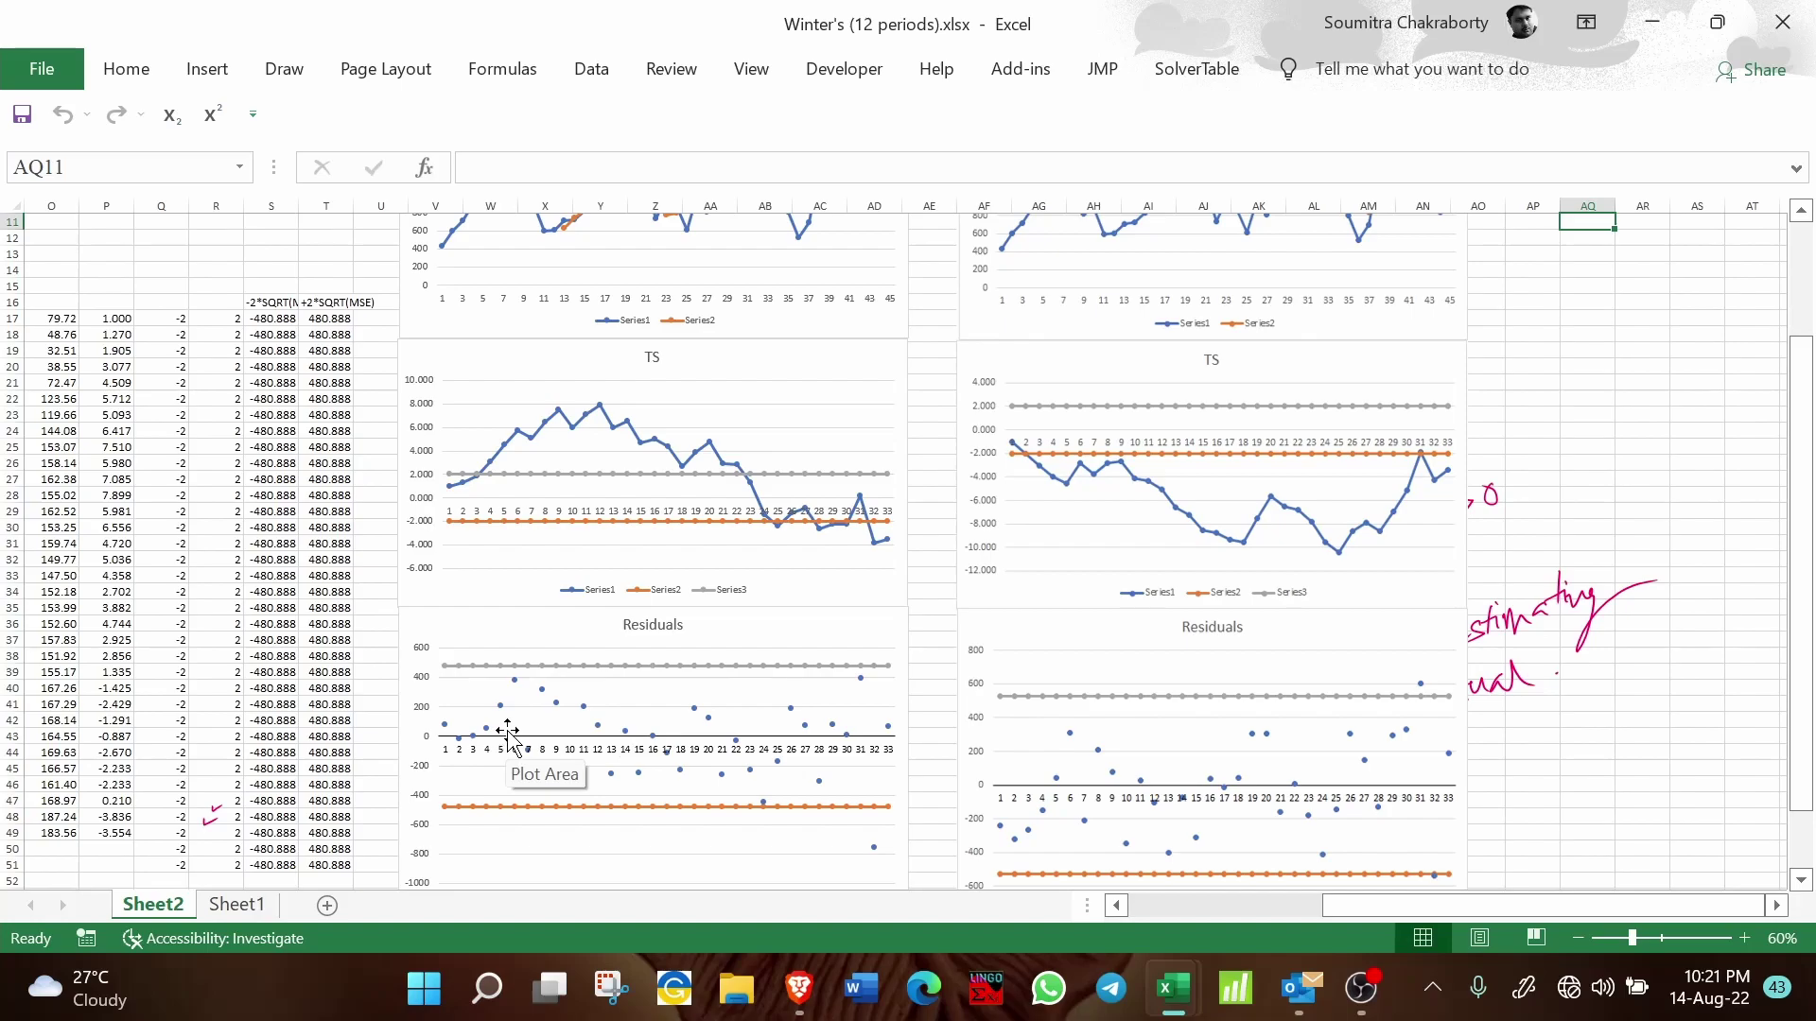
pyautogui.moveTo(556, 813)
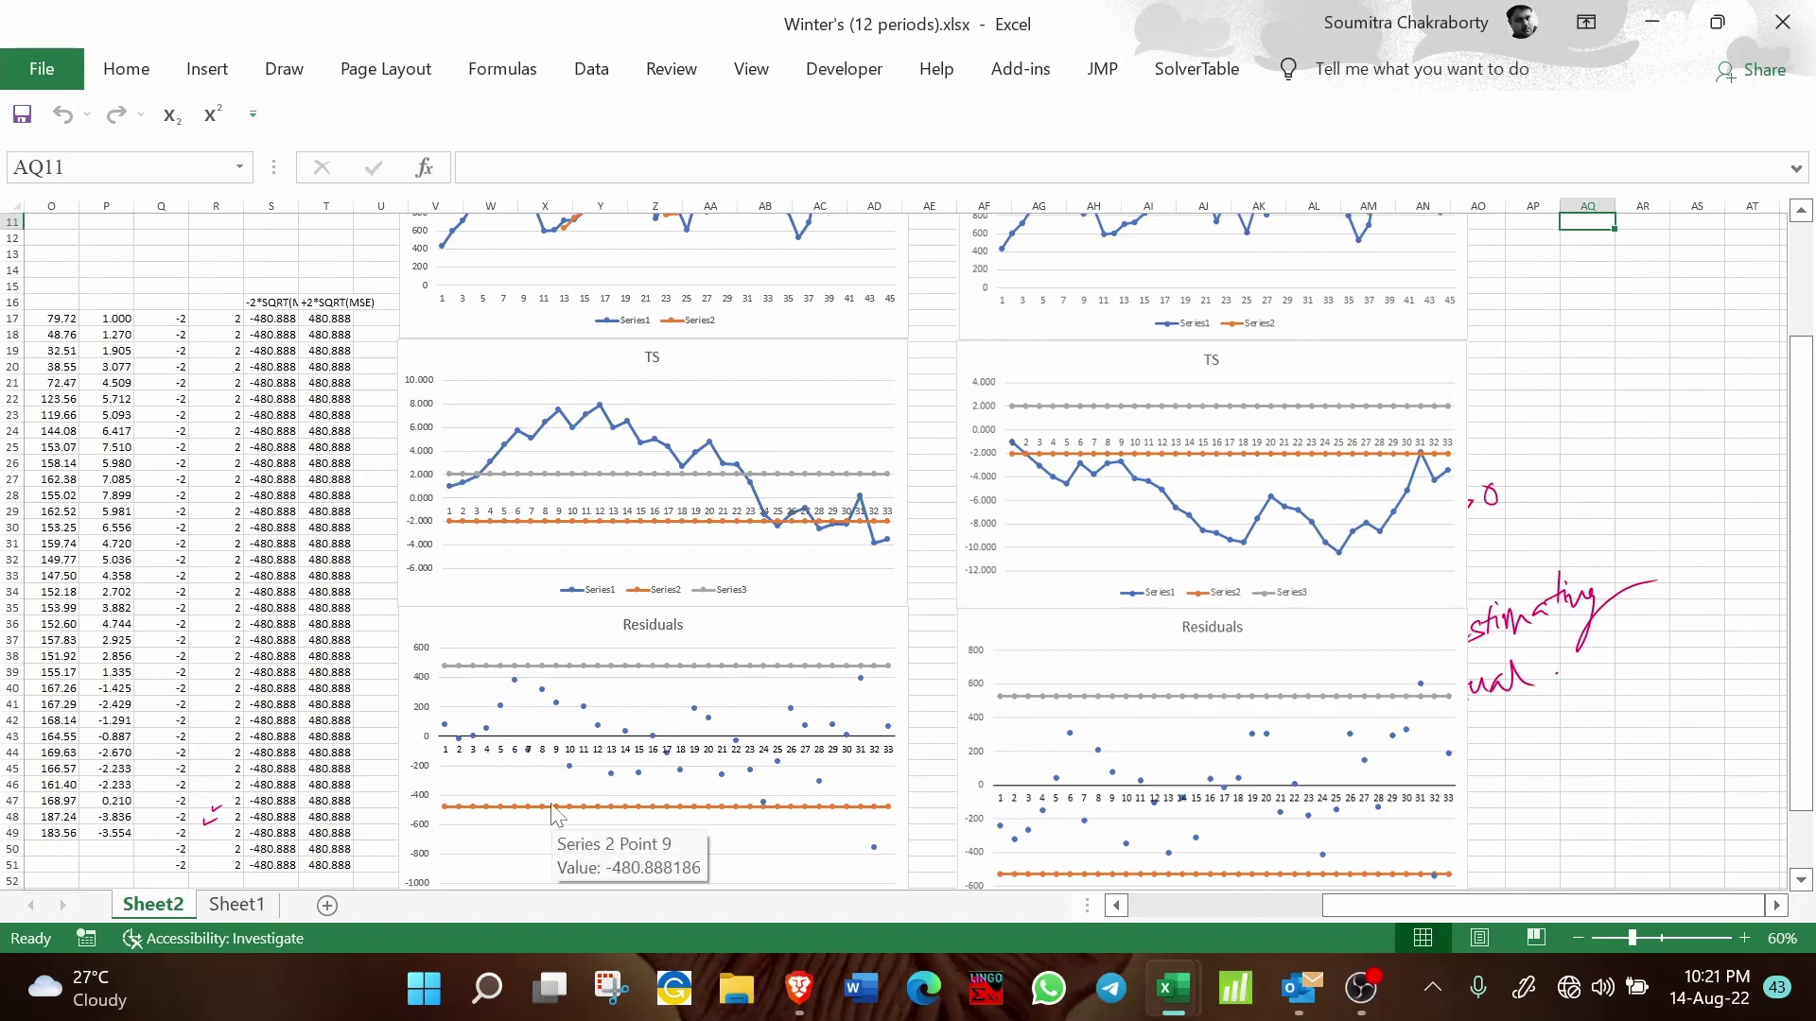
pyautogui.scroll(3, 554, 808)
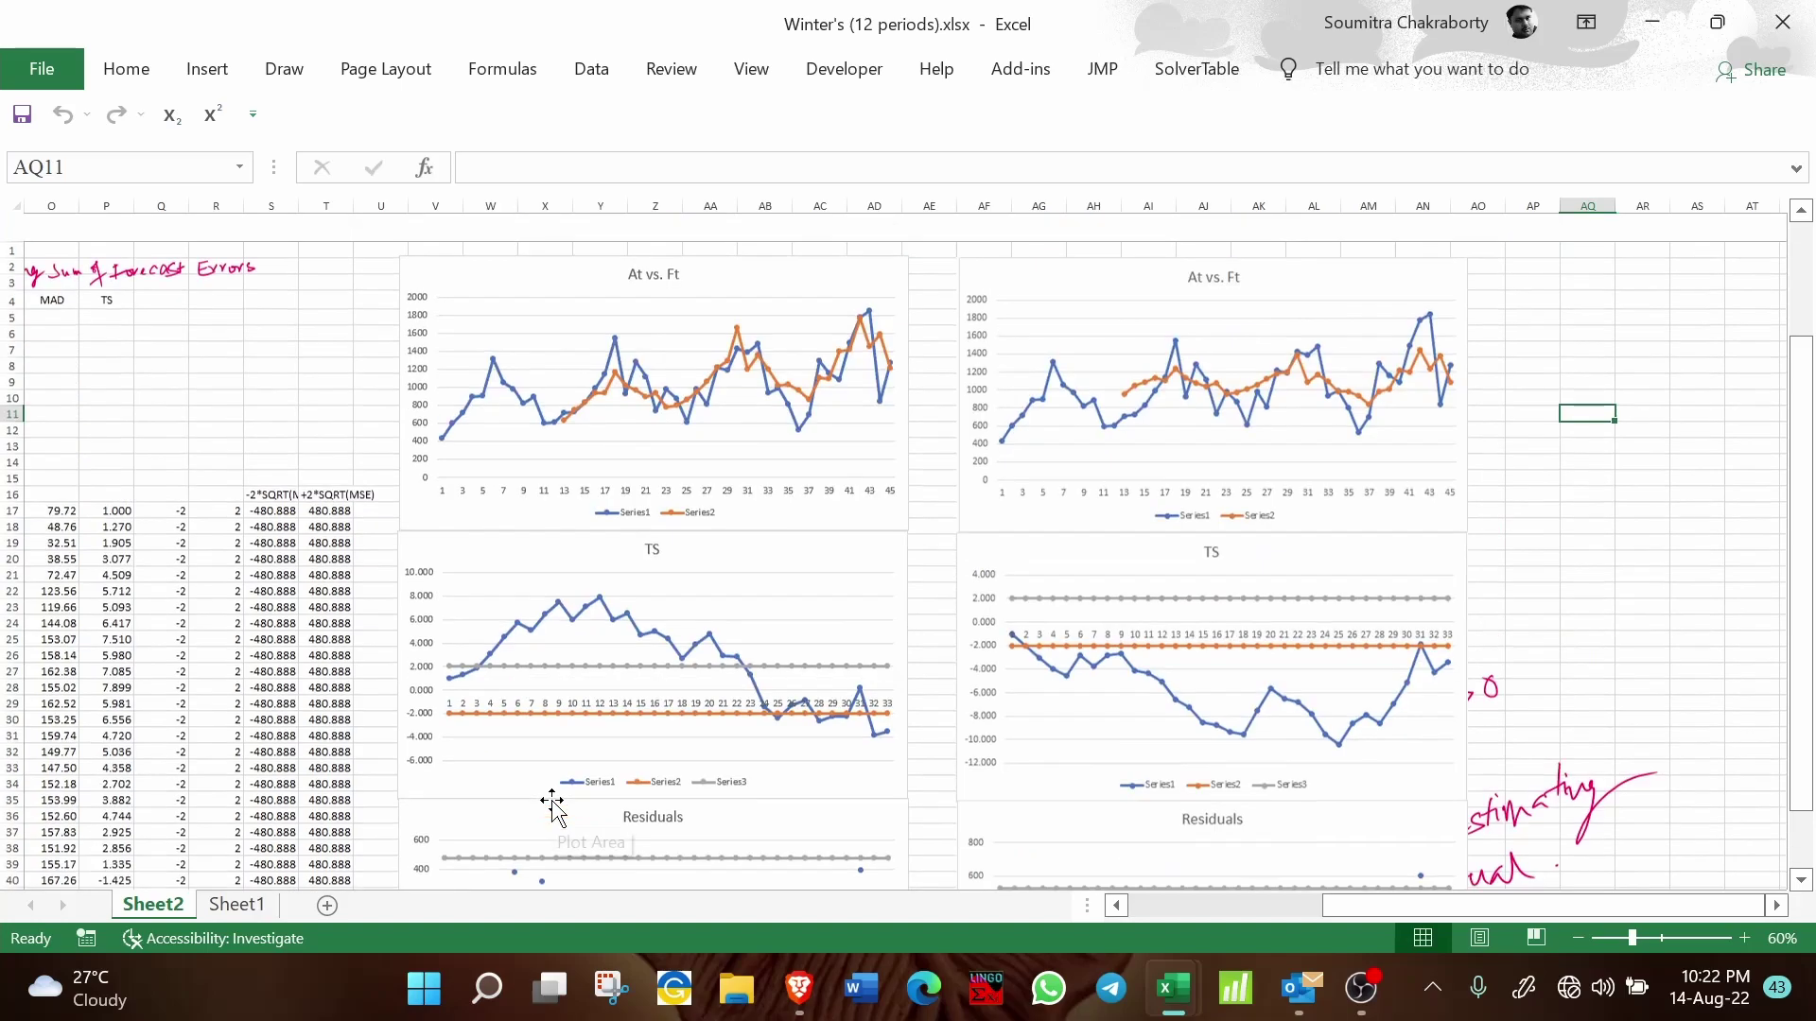
pyautogui.hscroll(-5, 556, 804)
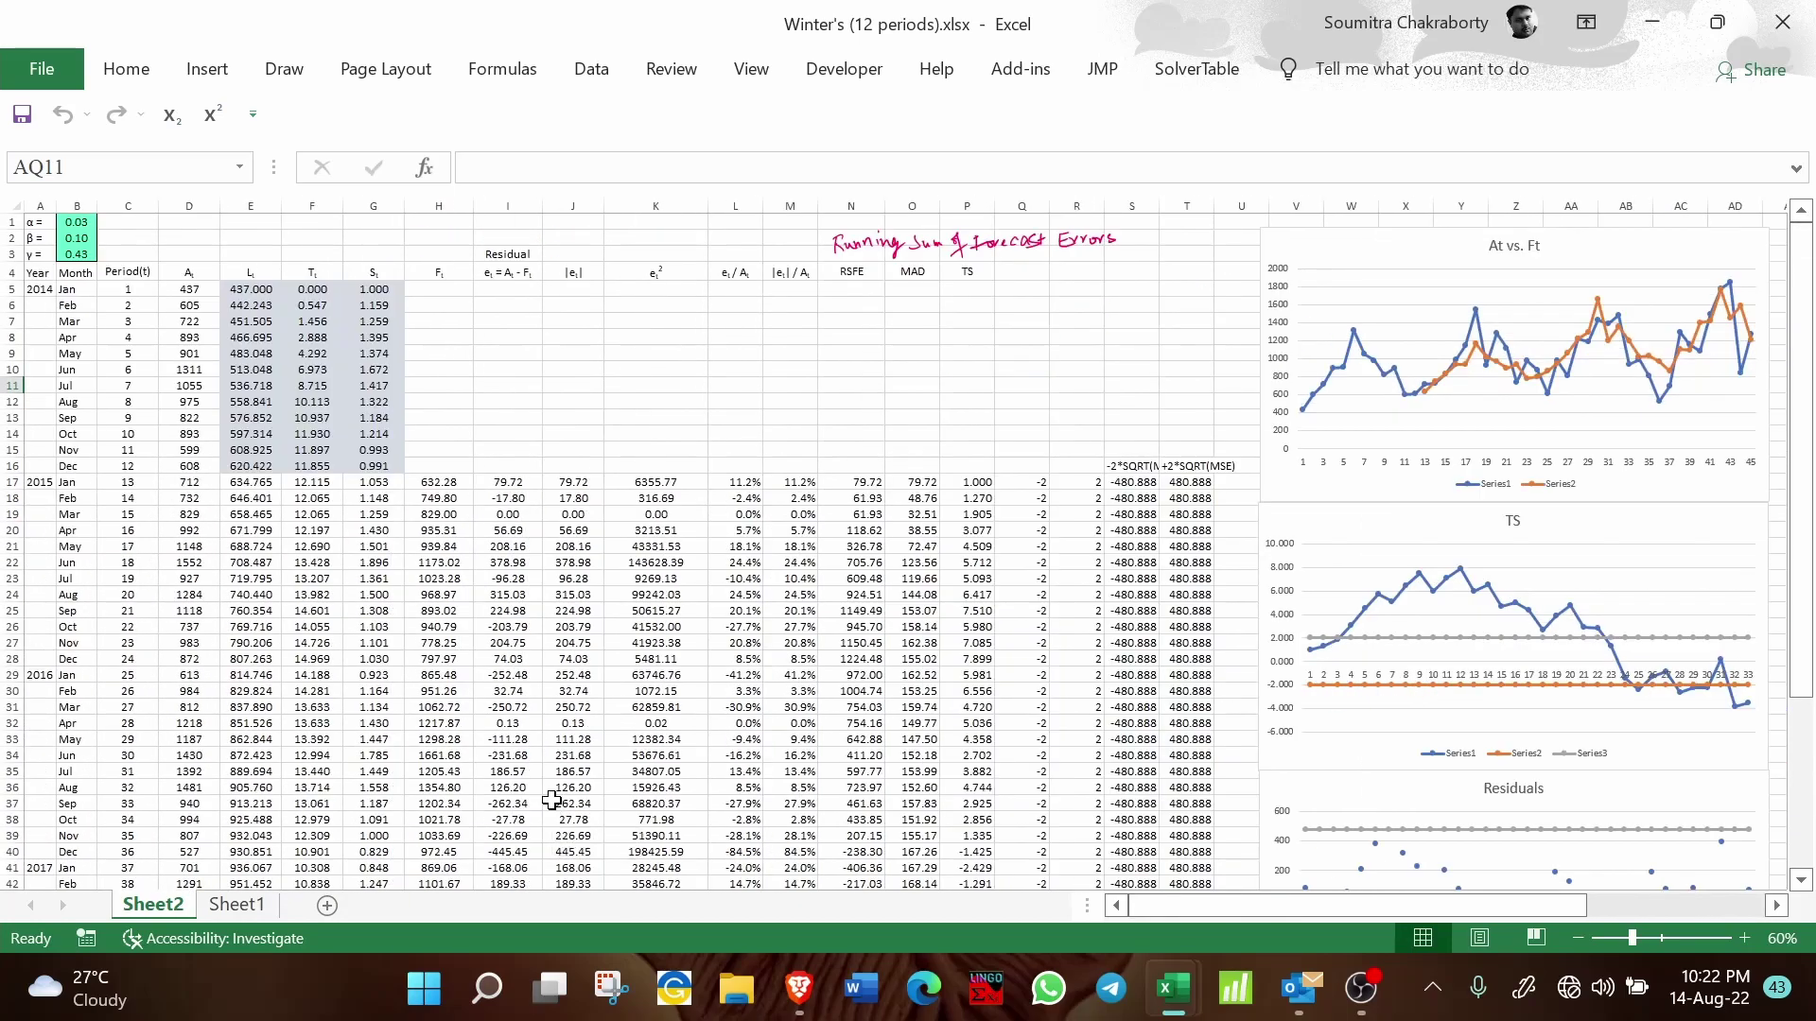
pyautogui.hscroll(5, 606, 407)
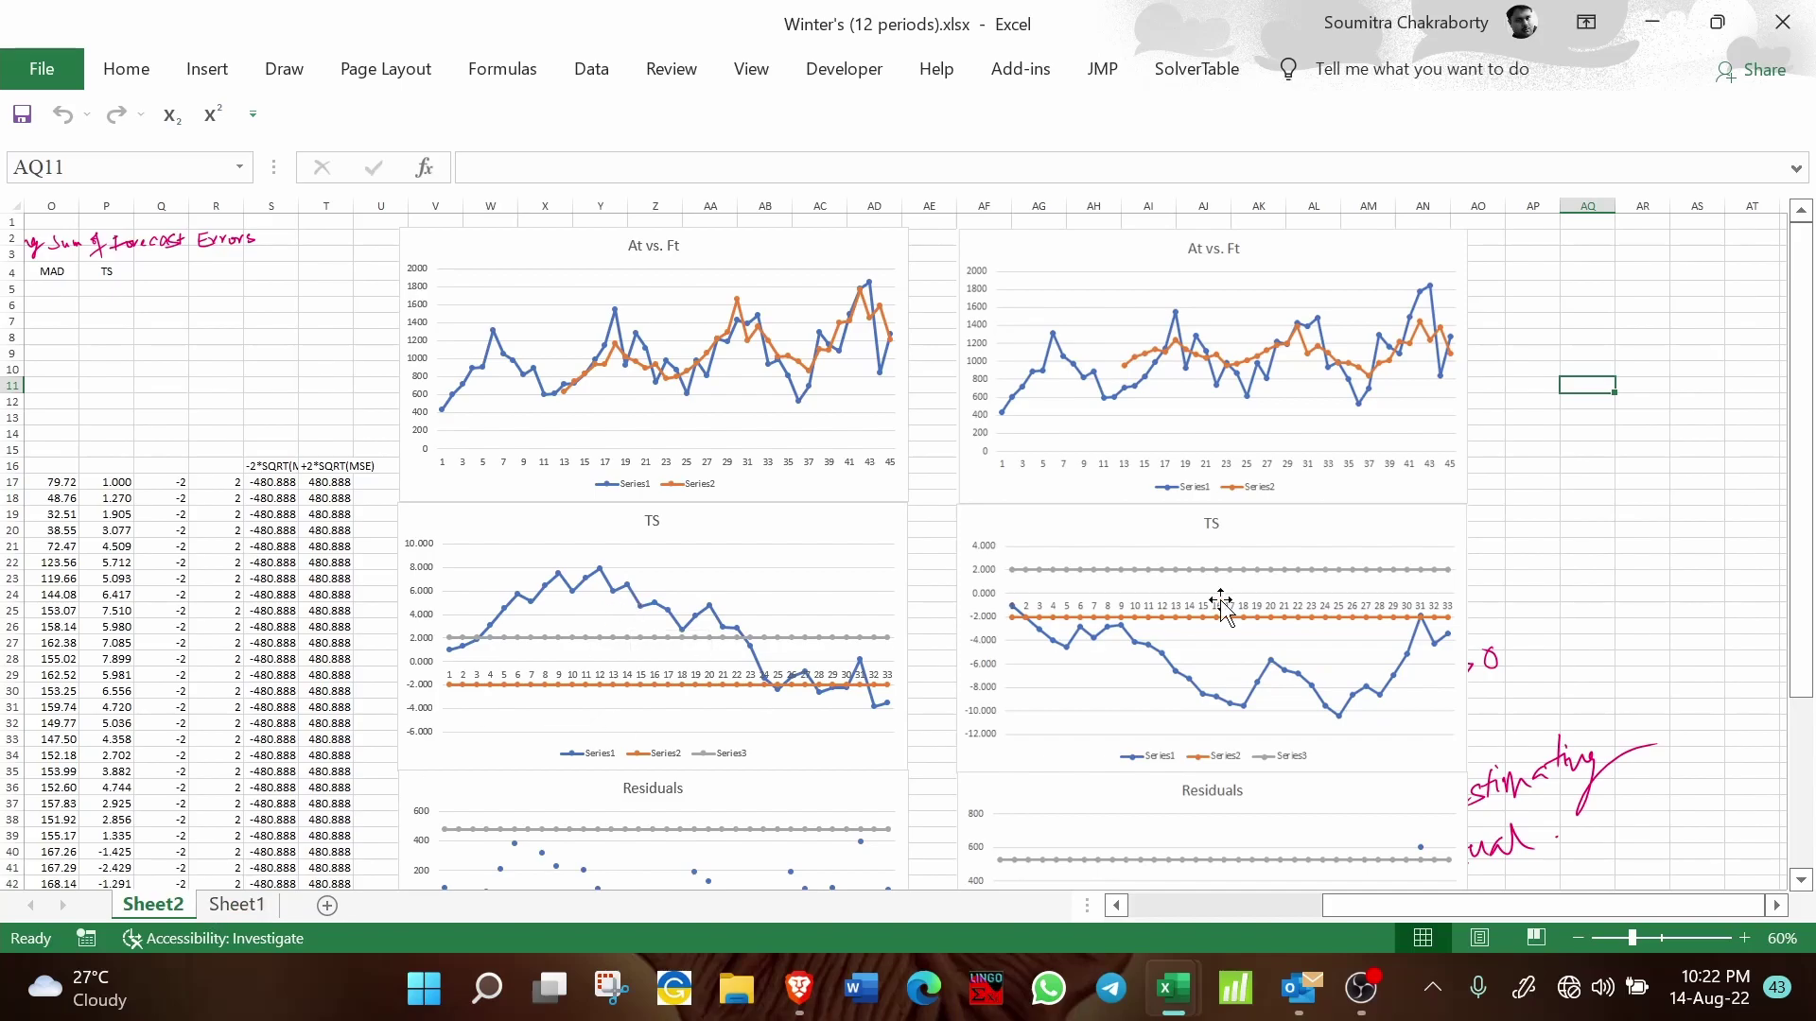
# Step: On Sheet1, draw red pen arrows from BENEFITS to the "Minimized Error Estimates" and "Winters'" points
pyautogui.click(247, 906)
pyautogui.click(1645, 693)
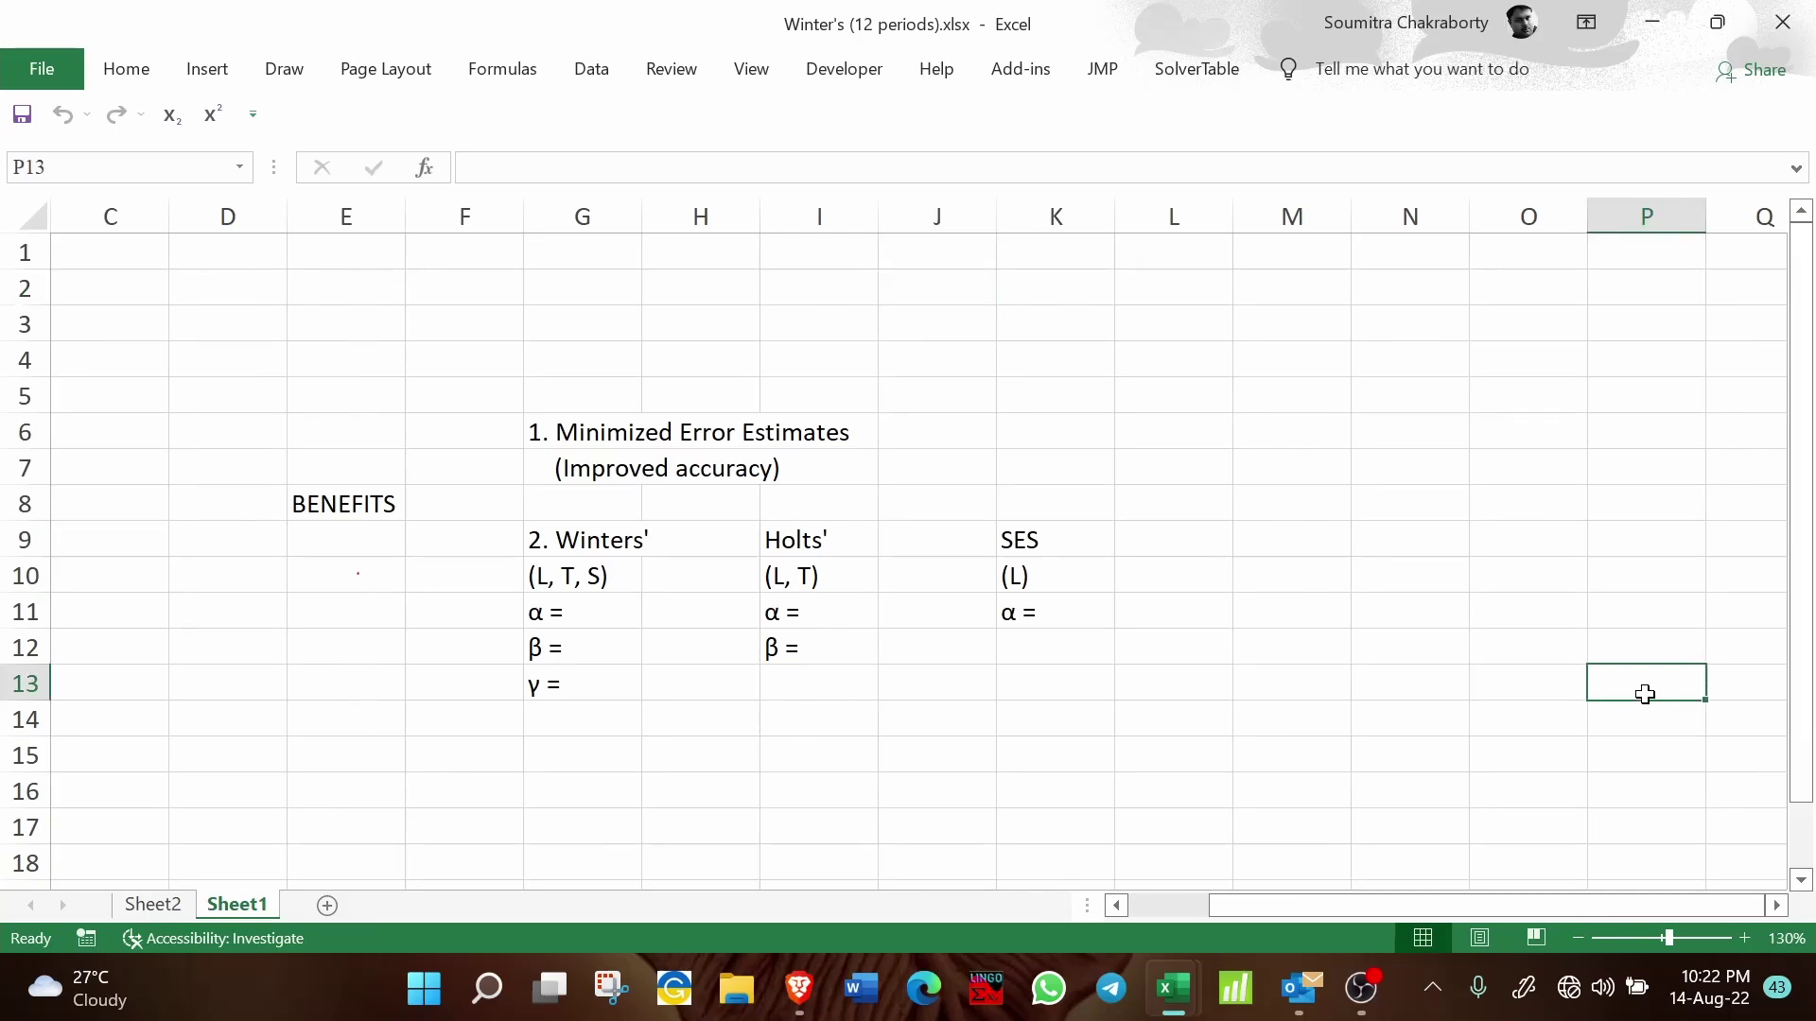
pyautogui.click(282, 70)
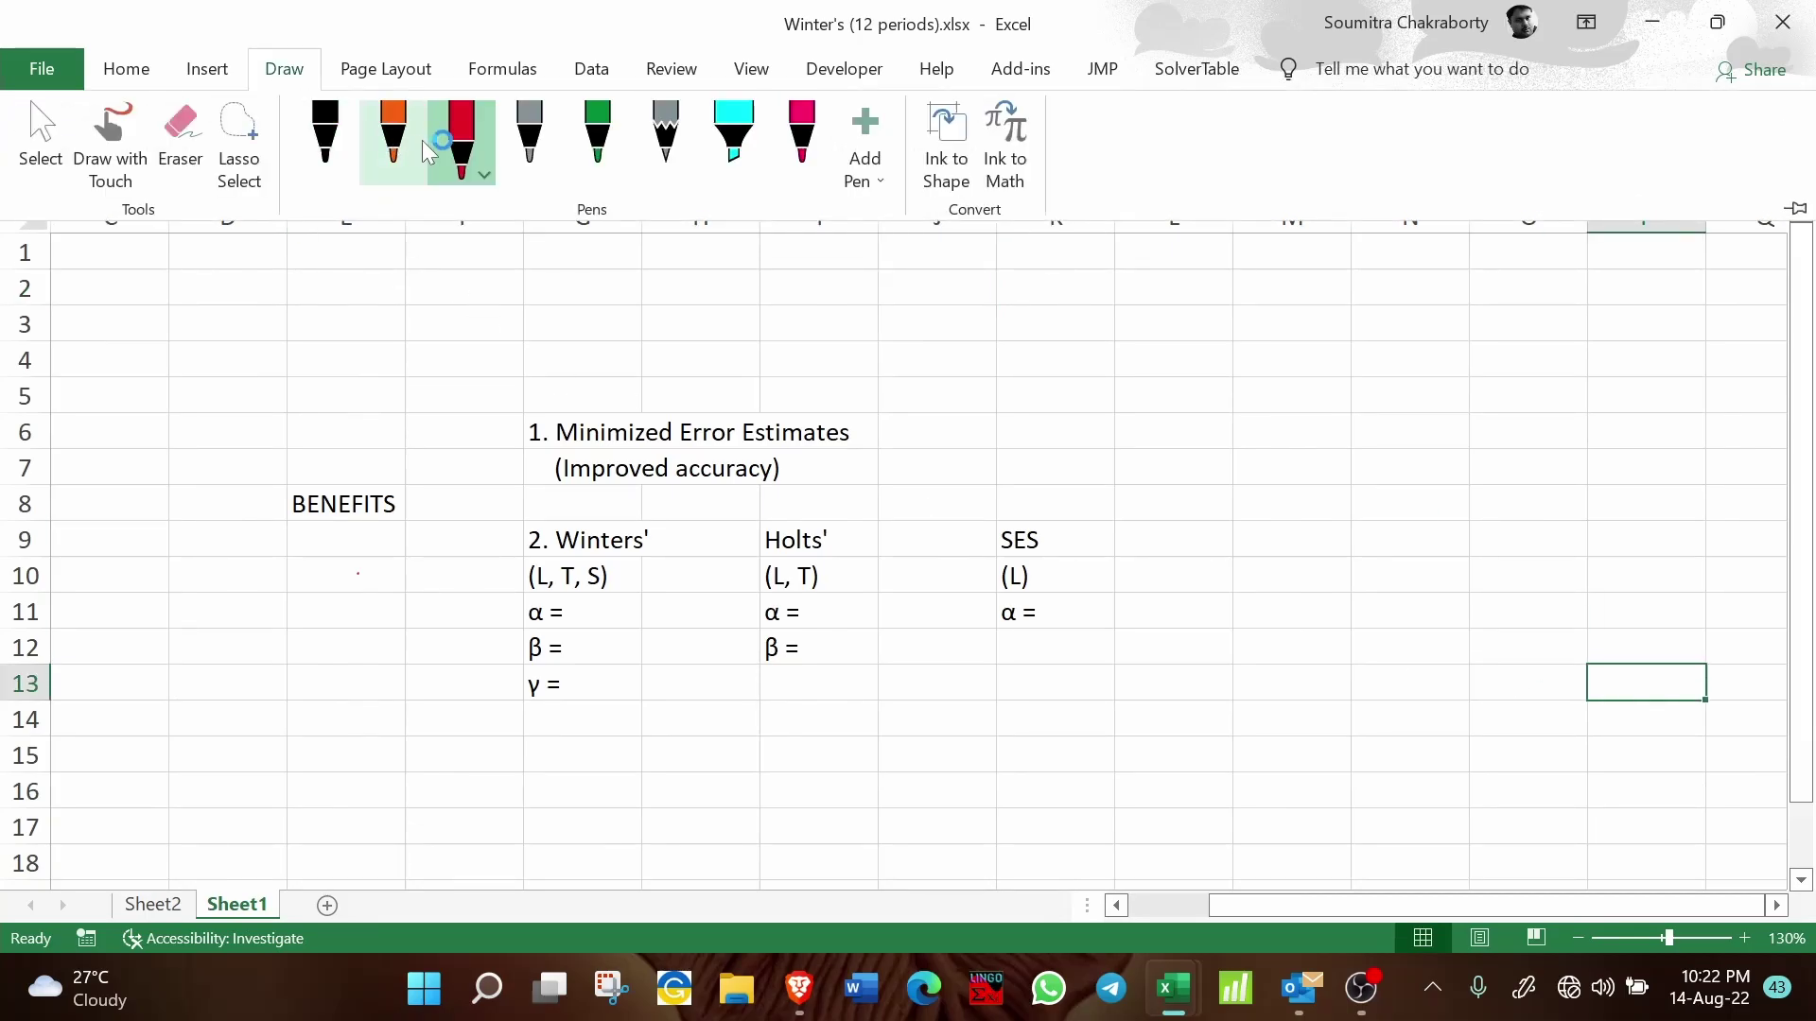
pyautogui.click(460, 142)
pyautogui.click(1425, 530)
pyautogui.moveTo(411, 501)
pyautogui.mouseDown()
pyautogui.moveTo(488, 438)
pyautogui.moveTo(506, 449)
pyautogui.mouseUp()
pyautogui.moveTo(426, 511); pyautogui.dragTo(492, 537)
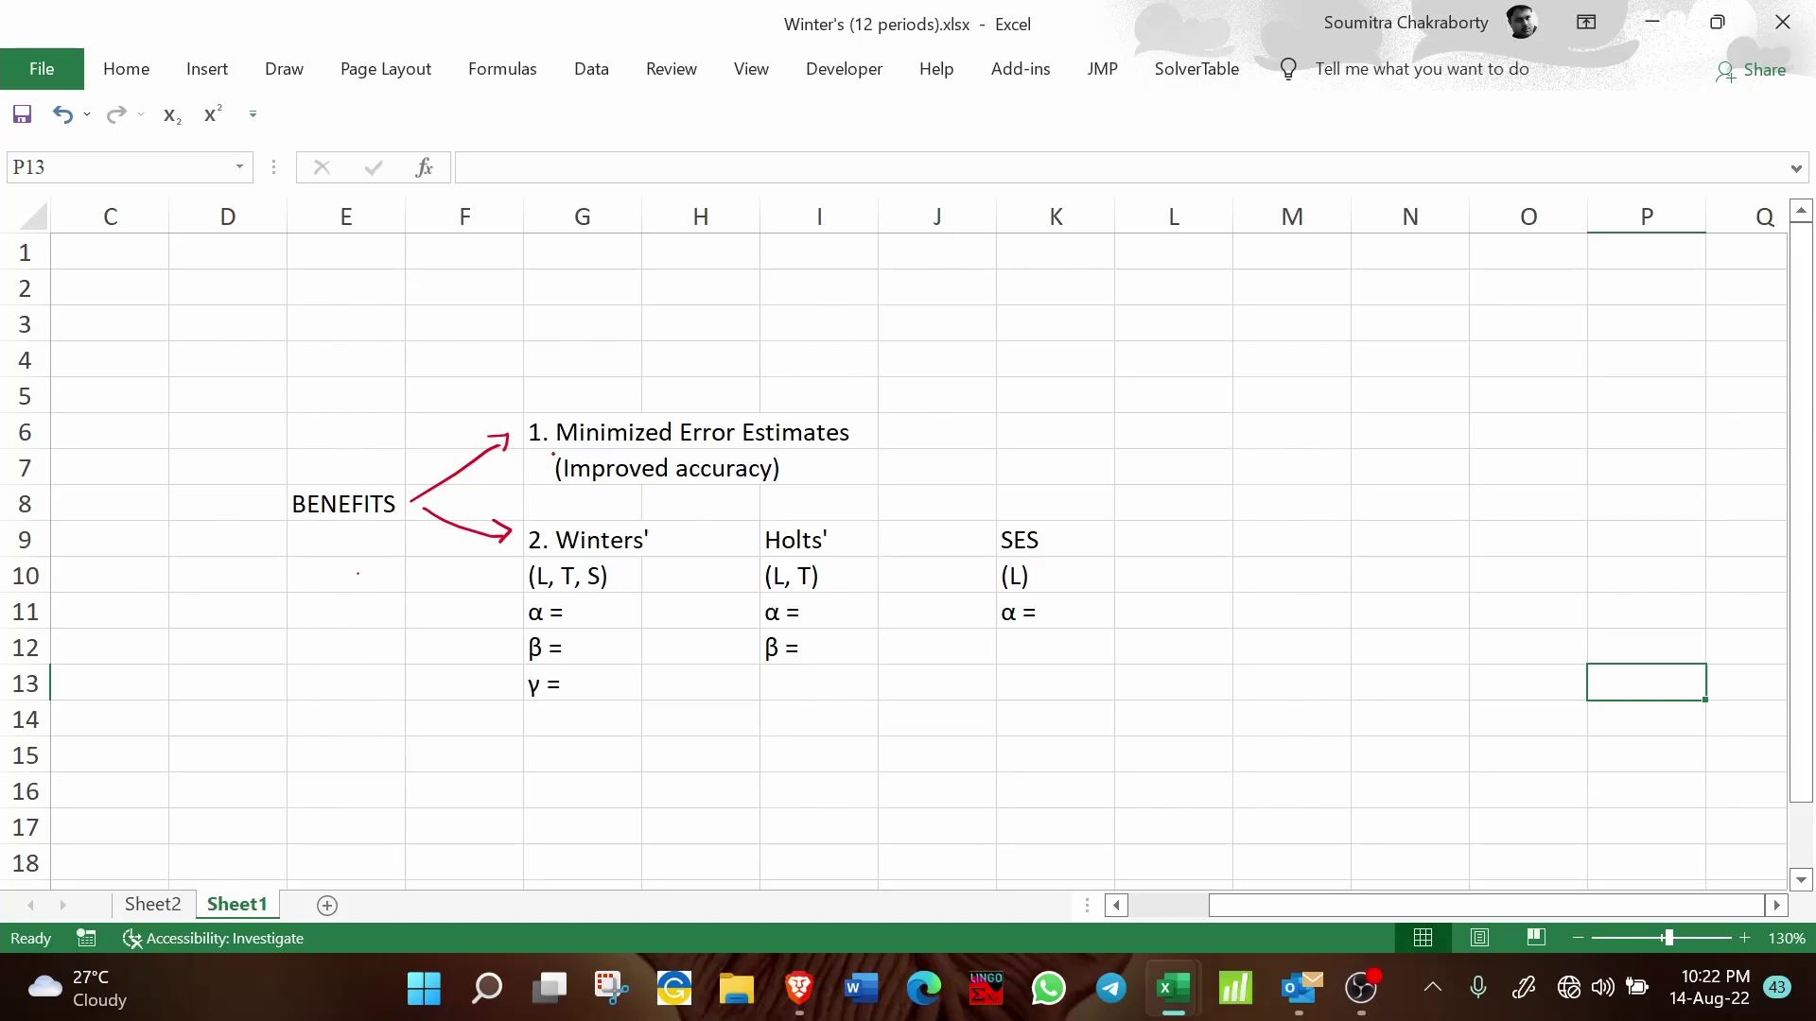
# Step: Underline "Minimized", "Improved" and the Winters', Holts' and SES headings in red ink
pyautogui.moveTo(549, 445); pyautogui.dragTo(613, 440)
pyautogui.moveTo(572, 485); pyautogui.dragTo(639, 481)
pyautogui.moveTo(743, 552); pyautogui.dragTo(792, 549)
pyautogui.moveTo(1001, 550); pyautogui.dragTo(1045, 551)
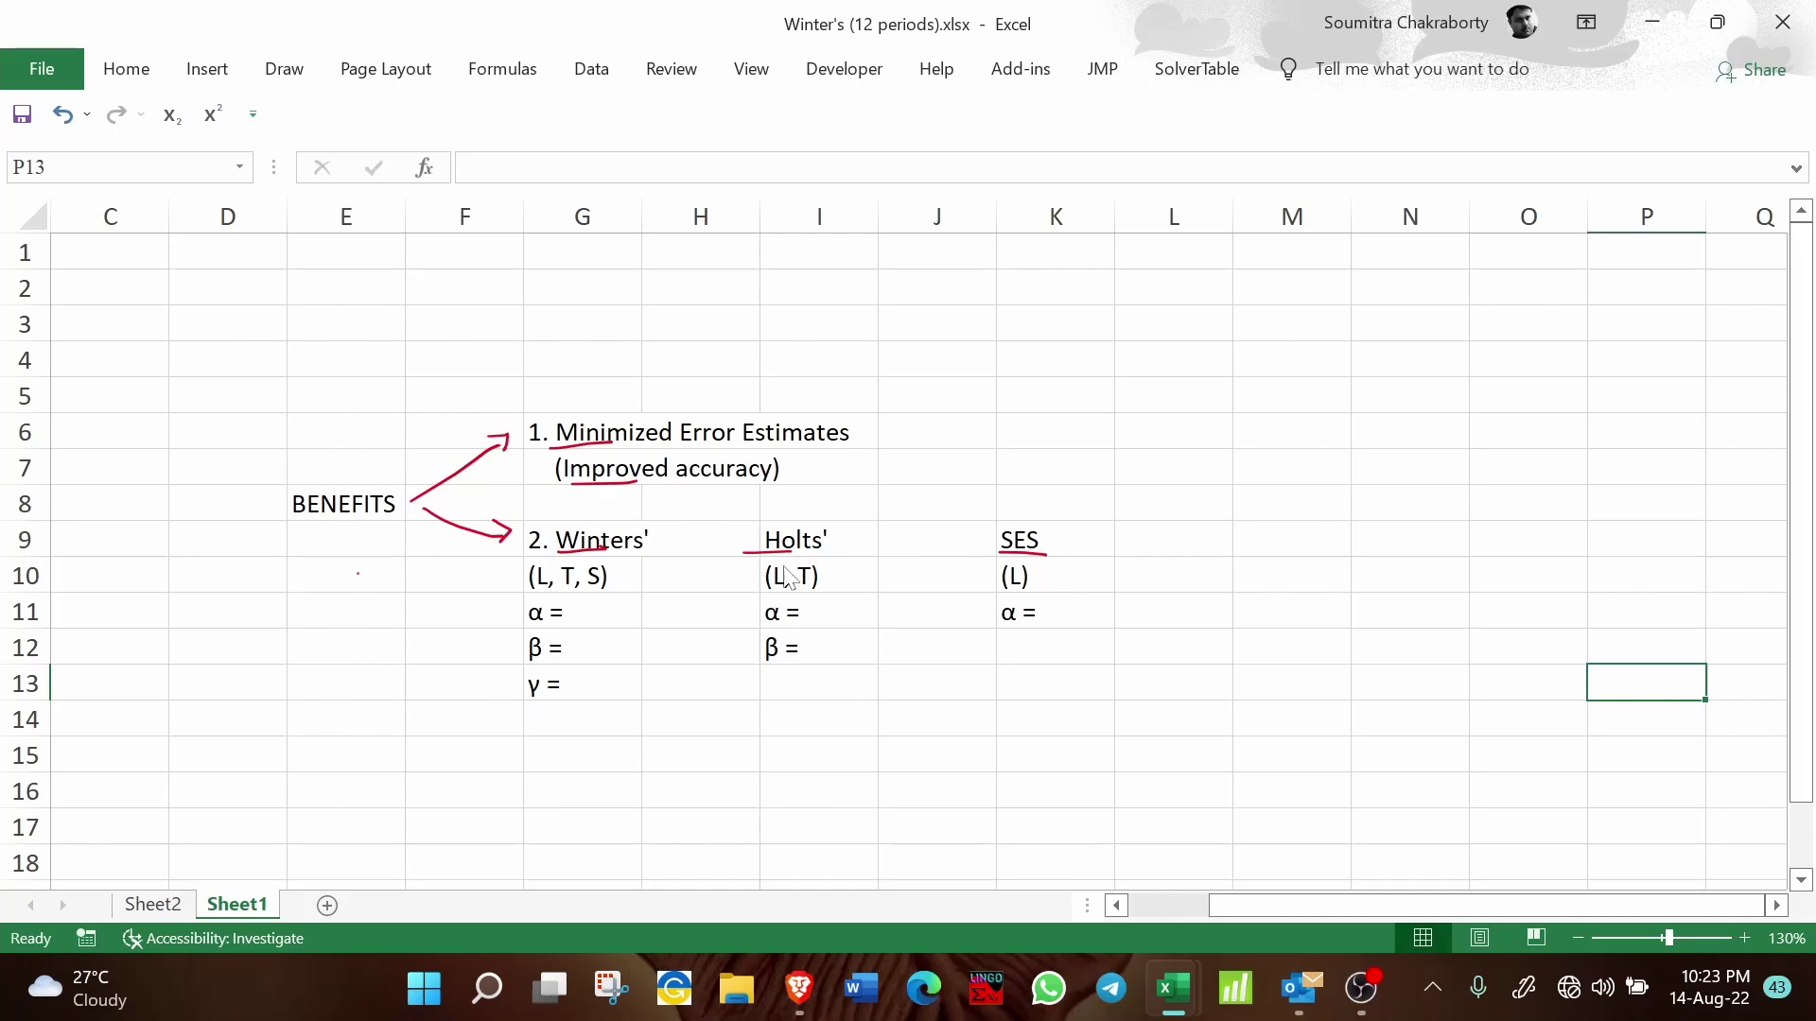
# Step: Underline the (L, T, S), (L, T) and (L) components and bracket the smoothing constants under Winters' and Holts' in red ink
pyautogui.moveTo(540, 590); pyautogui.dragTo(615, 589)
pyautogui.moveTo(800, 592); pyautogui.dragTo(819, 590)
pyautogui.moveTo(1011, 595); pyautogui.dragTo(1029, 596)
pyautogui.moveTo(511, 642); pyautogui.dragTo(536, 705)
pyautogui.moveTo(761, 599); pyautogui.dragTo(764, 652)
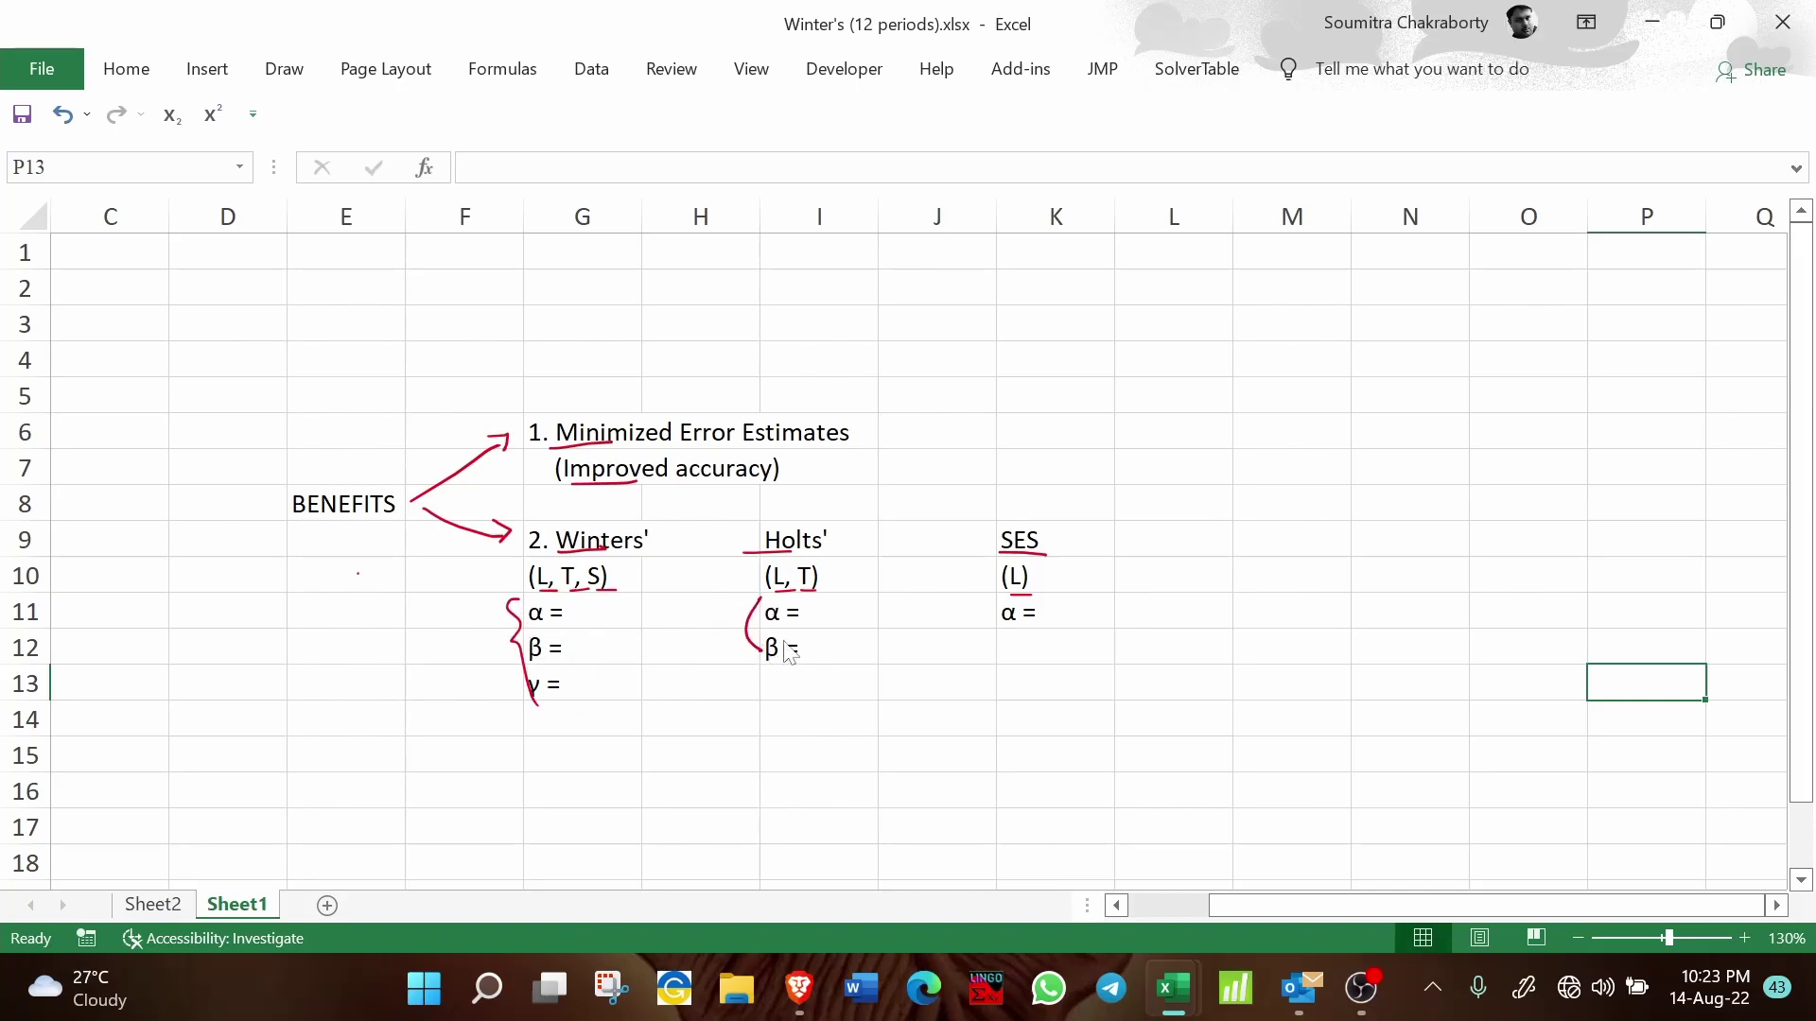
# Step: Draw a red arrow to the α under SES and a red box around the Winters' heading, components and constants
pyautogui.moveTo(958, 609); pyautogui.dragTo(984, 608)
pyautogui.moveTo(498, 577)
pyautogui.mouseDown()
pyautogui.moveTo(497, 678)
pyautogui.moveTo(533, 711)
pyautogui.mouseUp()
pyautogui.press('Left')
pyautogui.press('Left')
pyautogui.press('Left')
pyautogui.press('Left')
pyautogui.press('Left')
pyautogui.moveTo(701, 712)
pyautogui.mouseDown()
pyautogui.moveTo(662, 675)
pyautogui.moveTo(539, 722)
pyautogui.moveTo(699, 690)
pyautogui.mouseUp()
pyautogui.moveTo(502, 515)
pyautogui.mouseDown()
pyautogui.moveTo(674, 512)
pyautogui.moveTo(681, 690)
pyautogui.mouseUp()
# Step: Cross out the Holts' and SES columns with large red X marks
pyautogui.moveTo(754, 515); pyautogui.dragTo(841, 650)
pyautogui.moveTo(842, 500); pyautogui.dragTo(790, 629)
pyautogui.moveTo(983, 519); pyautogui.dragTo(1039, 631)
pyautogui.moveTo(1063, 514); pyautogui.dragTo(976, 609)
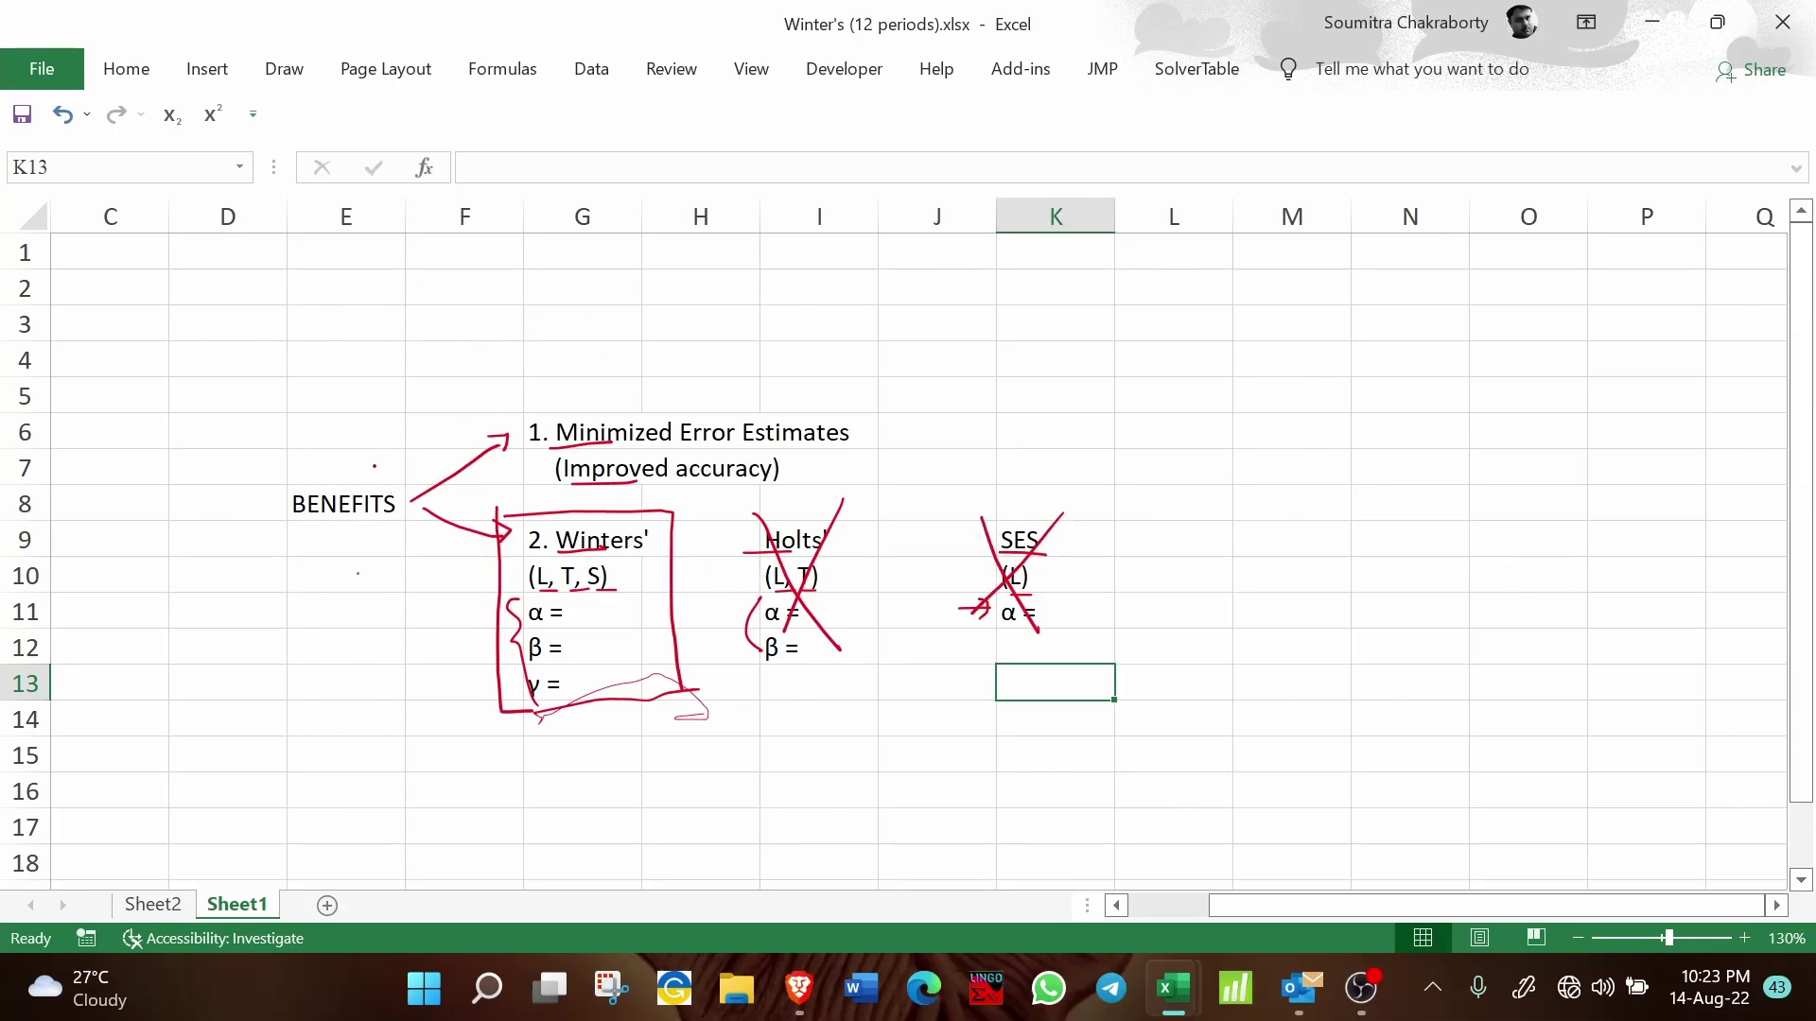
# Step: In red ink, write 0 beside Winters' γ and β, tick α, and draw arrows from the Winters' box to Holts' and SES
pyautogui.click(386, 453)
pyautogui.moveTo(579, 670)
pyautogui.mouseDown()
pyautogui.moveTo(571, 688)
pyautogui.moveTo(581, 673)
pyautogui.mouseUp()
pyautogui.moveTo(736, 565)
pyautogui.mouseDown()
pyautogui.moveTo(691, 588)
pyautogui.moveTo(736, 586)
pyautogui.mouseUp()
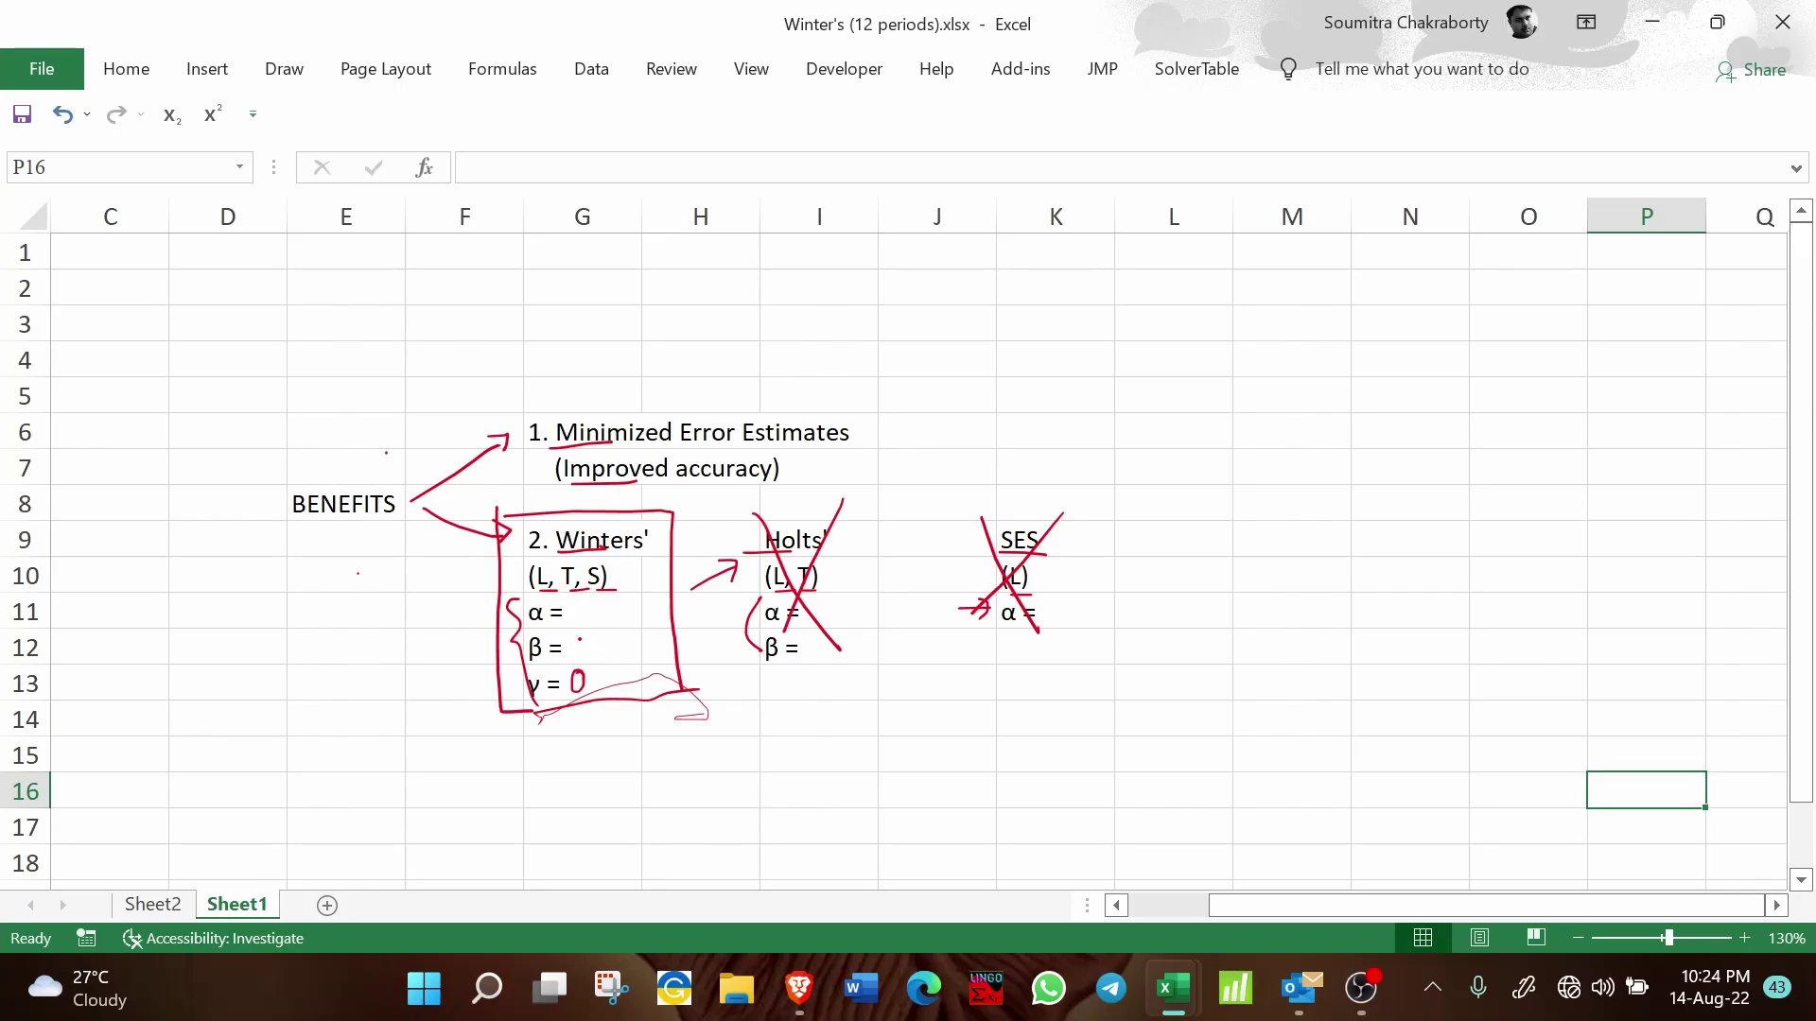
pyautogui.moveTo(572, 652); pyautogui.dragTo(579, 639)
pyautogui.moveTo(576, 609)
pyautogui.mouseDown()
pyautogui.moveTo(724, 669)
pyautogui.moveTo(920, 637)
pyautogui.moveTo(954, 613)
pyautogui.moveTo(950, 633)
pyautogui.mouseUp()
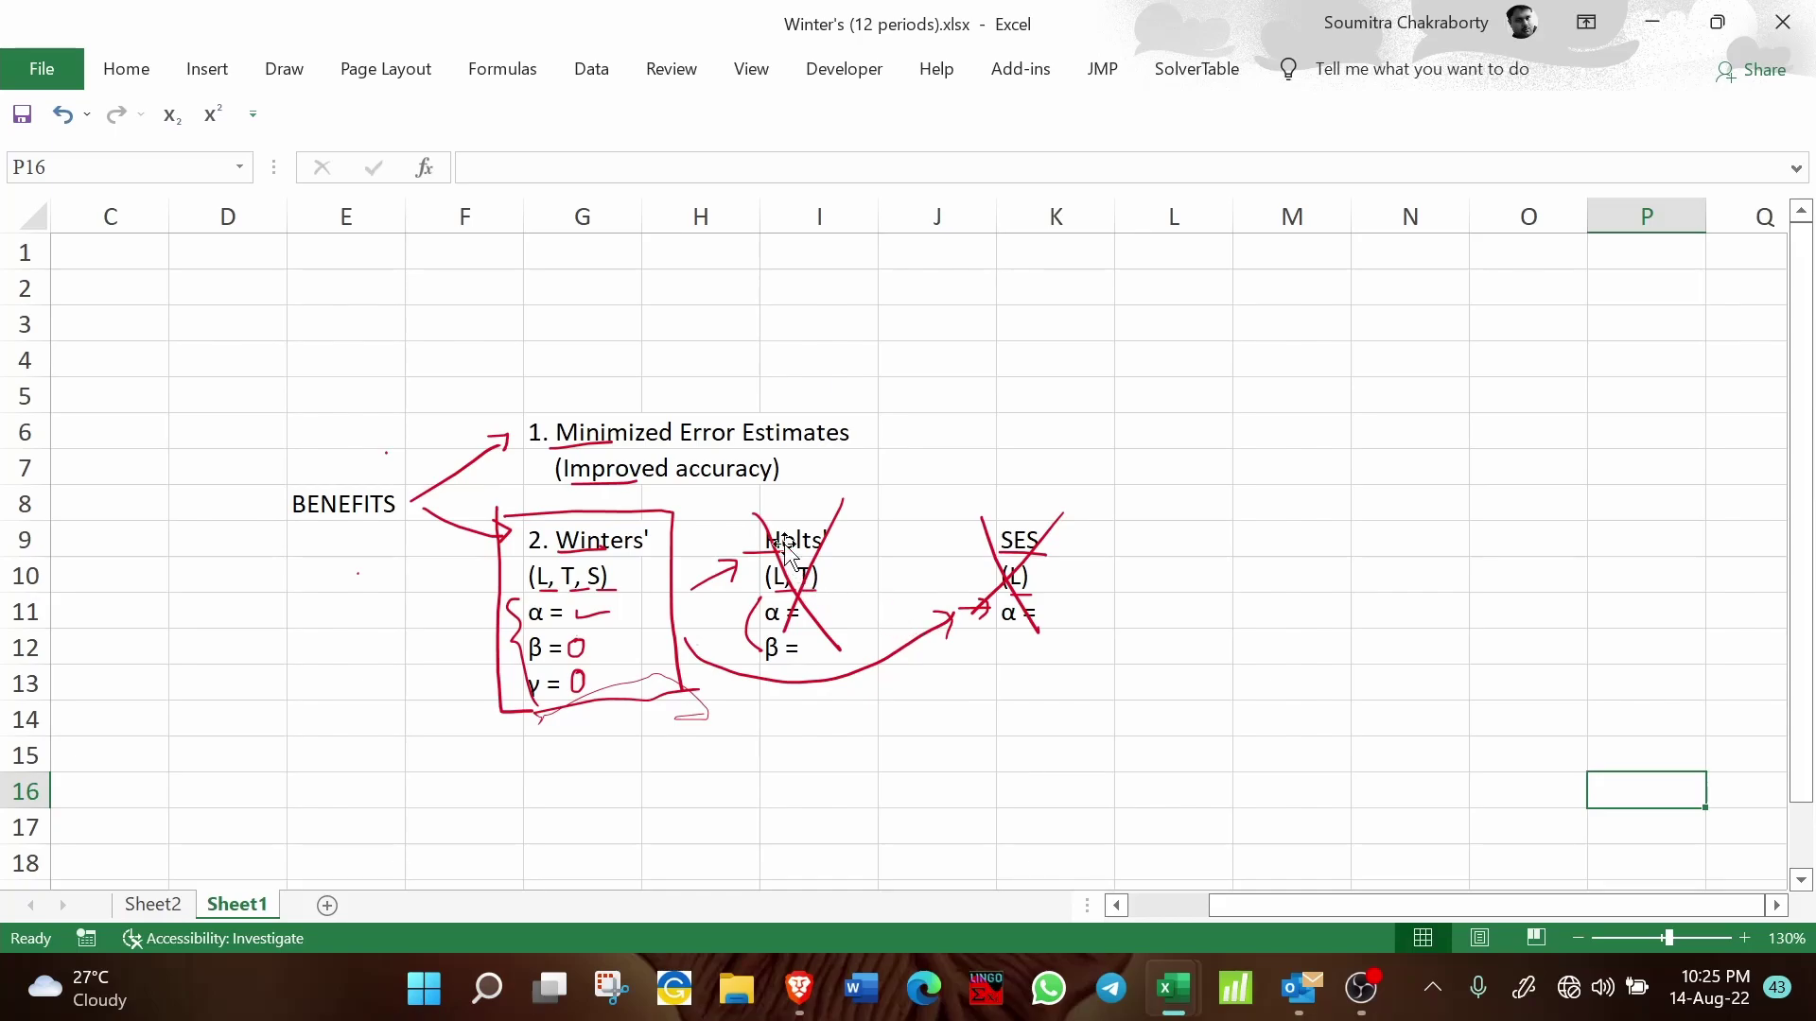
pyautogui.moveTo(502, 507); pyautogui.dragTo(556, 508)
# Step: Return to Sheet2 and review the smoothing constants in B1:B3 alongside the forecast table and charts
pyautogui.hotkey('ctrl', 'pageup')
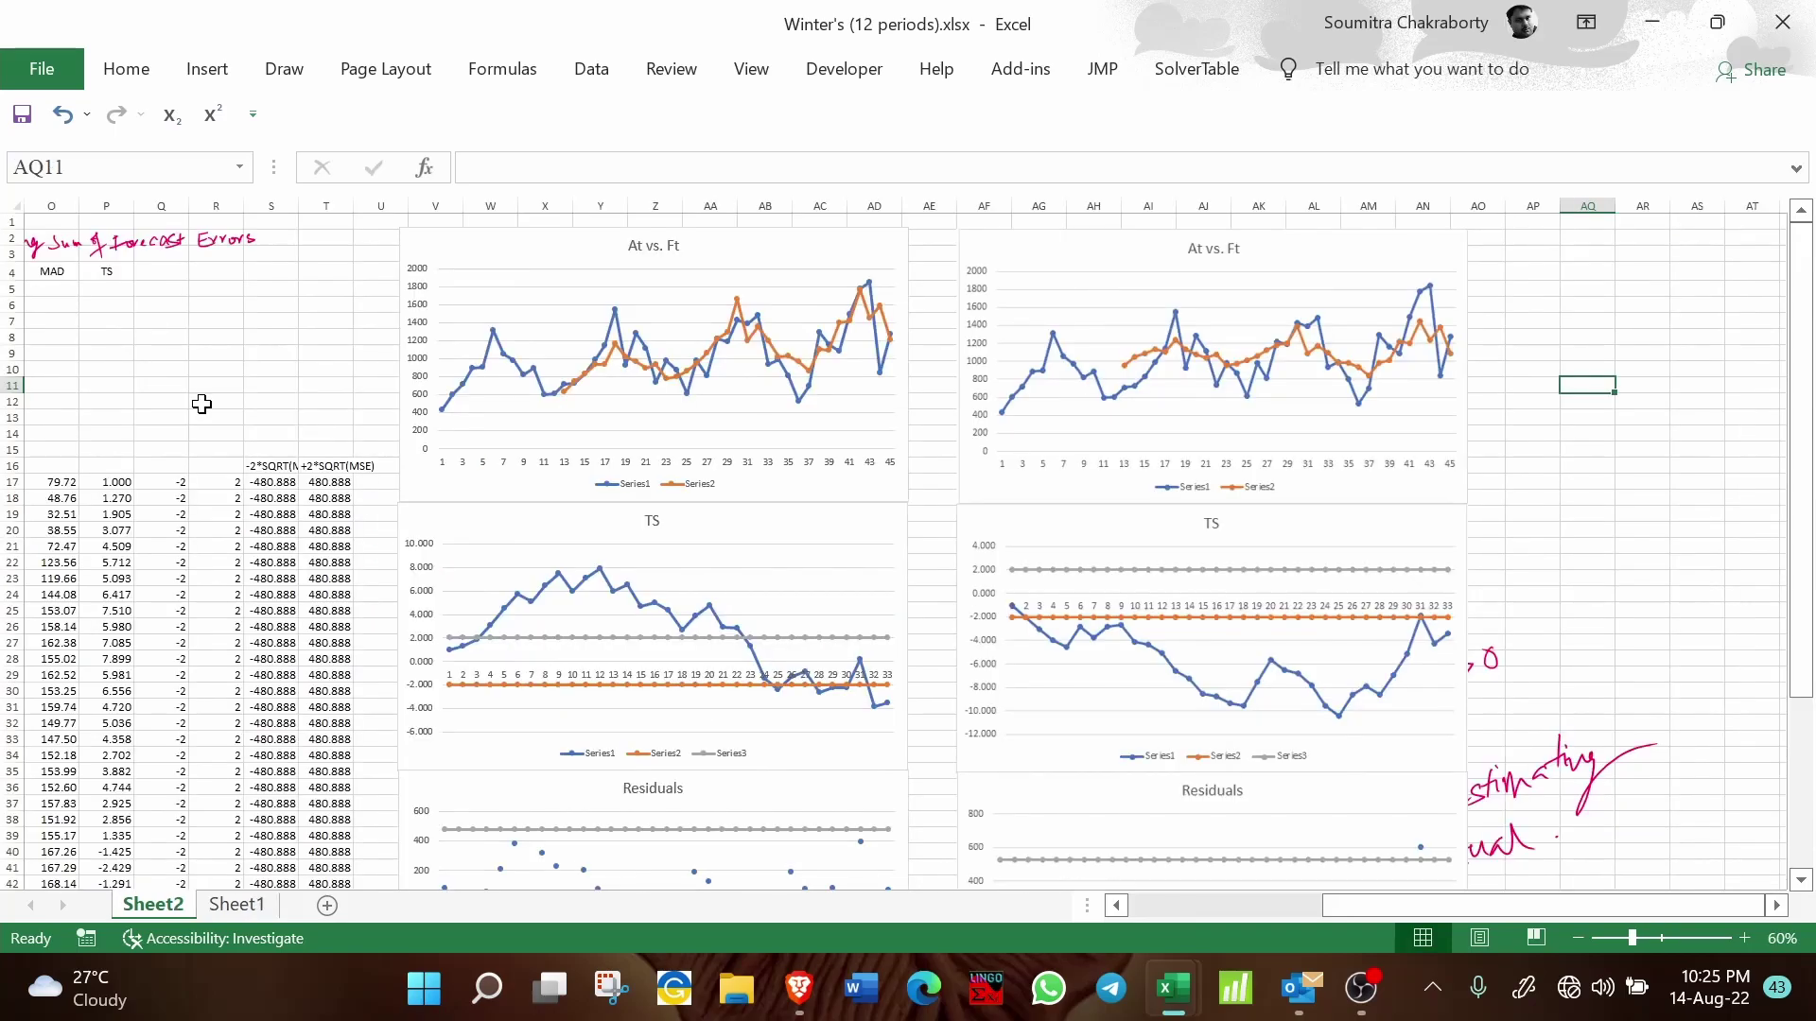
pyautogui.hscroll(-5, 202, 403)
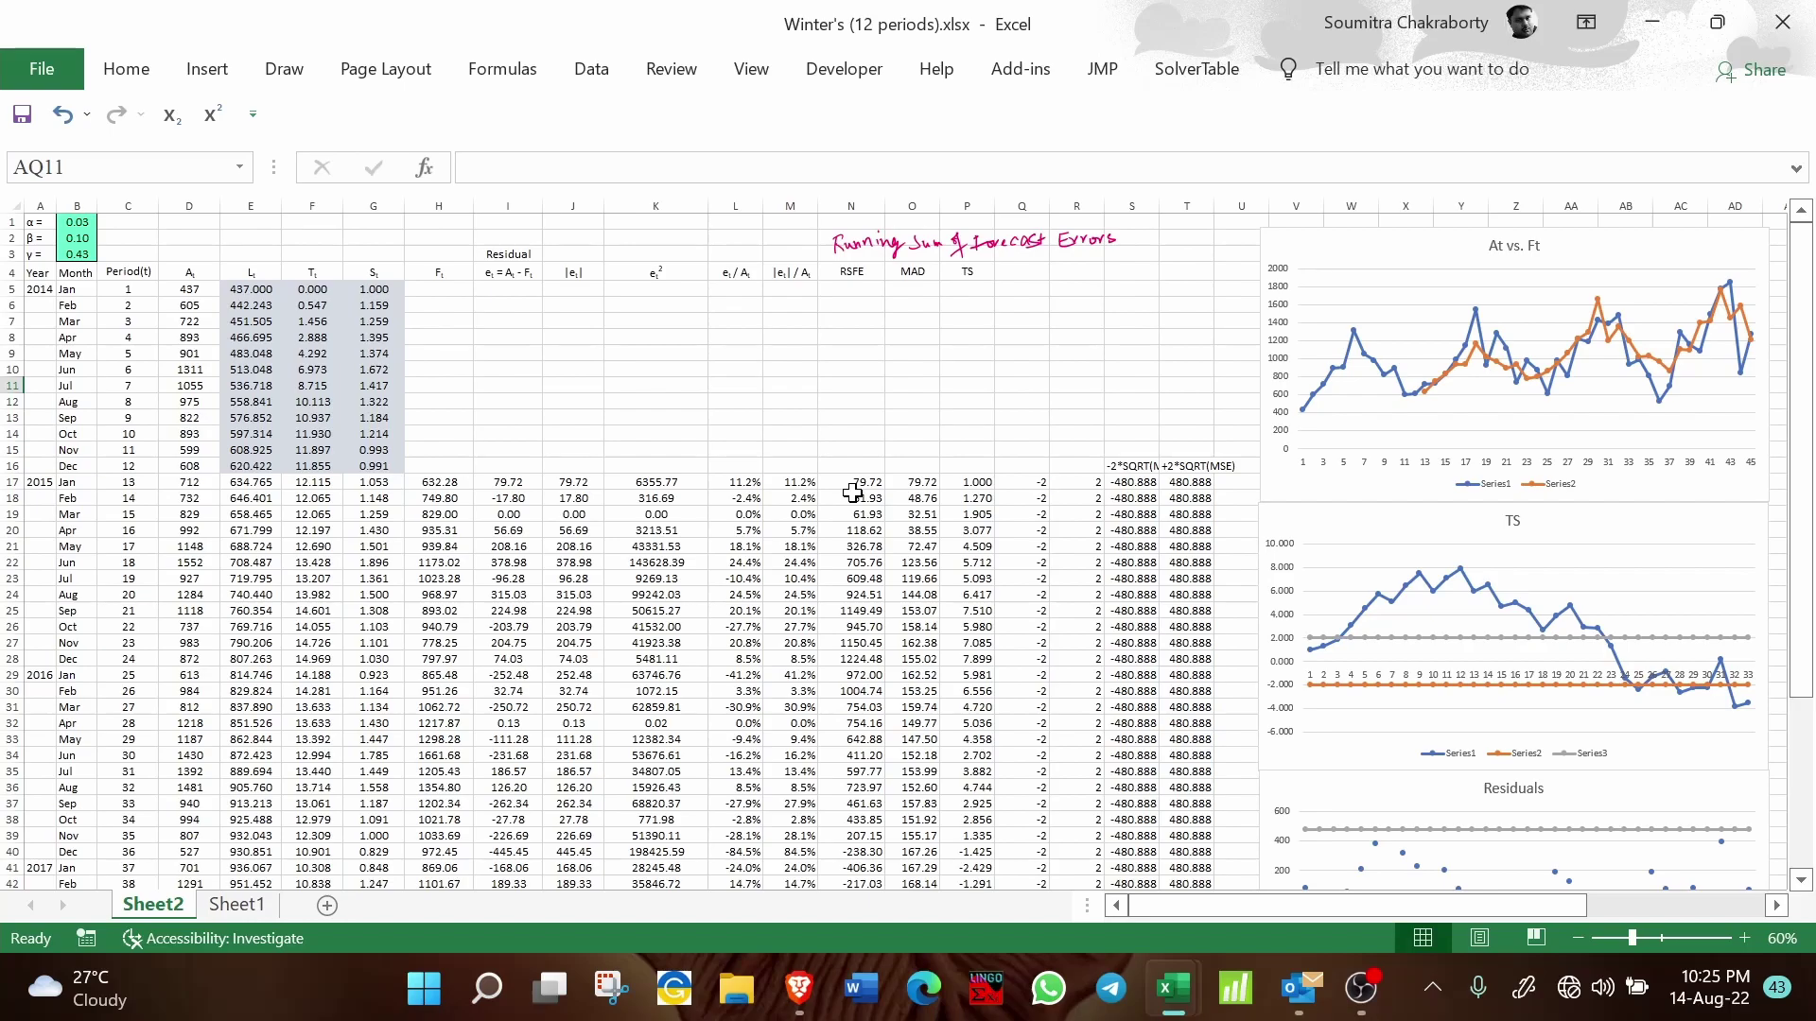
pyautogui.click(868, 404)
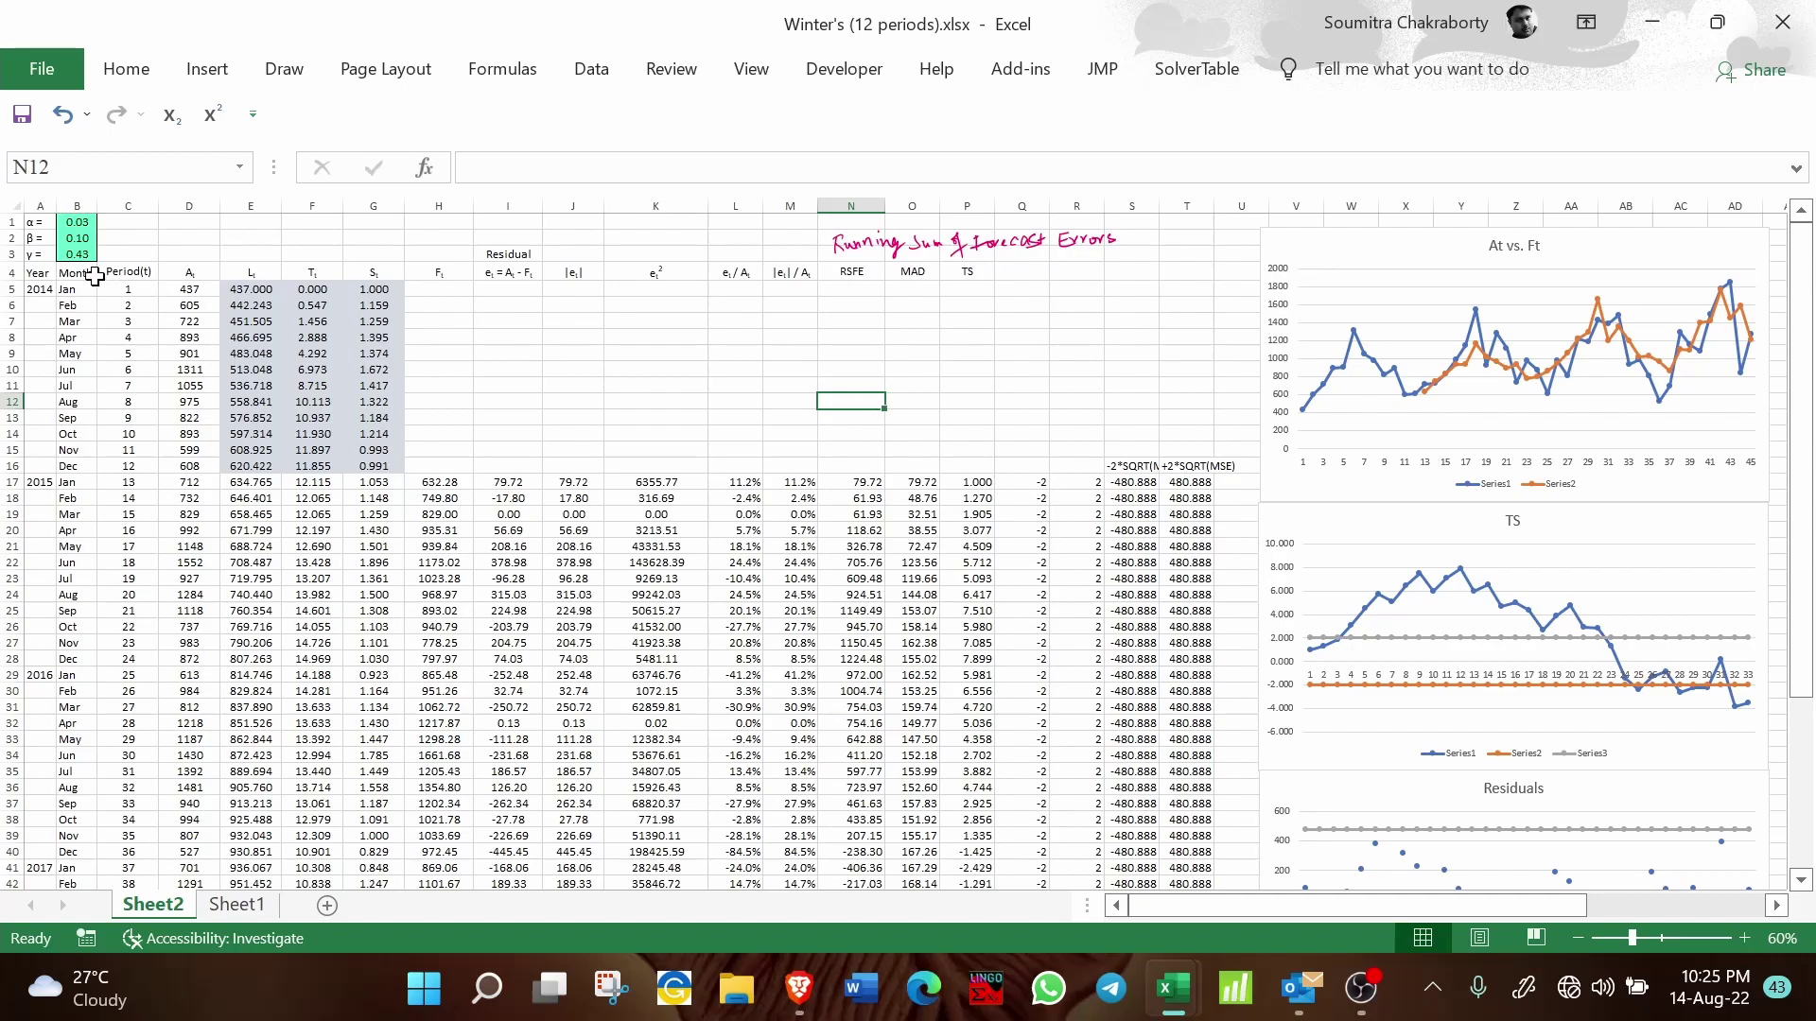
pyautogui.moveTo(76, 237); pyautogui.dragTo(74, 257)
pyautogui.click(743, 369)
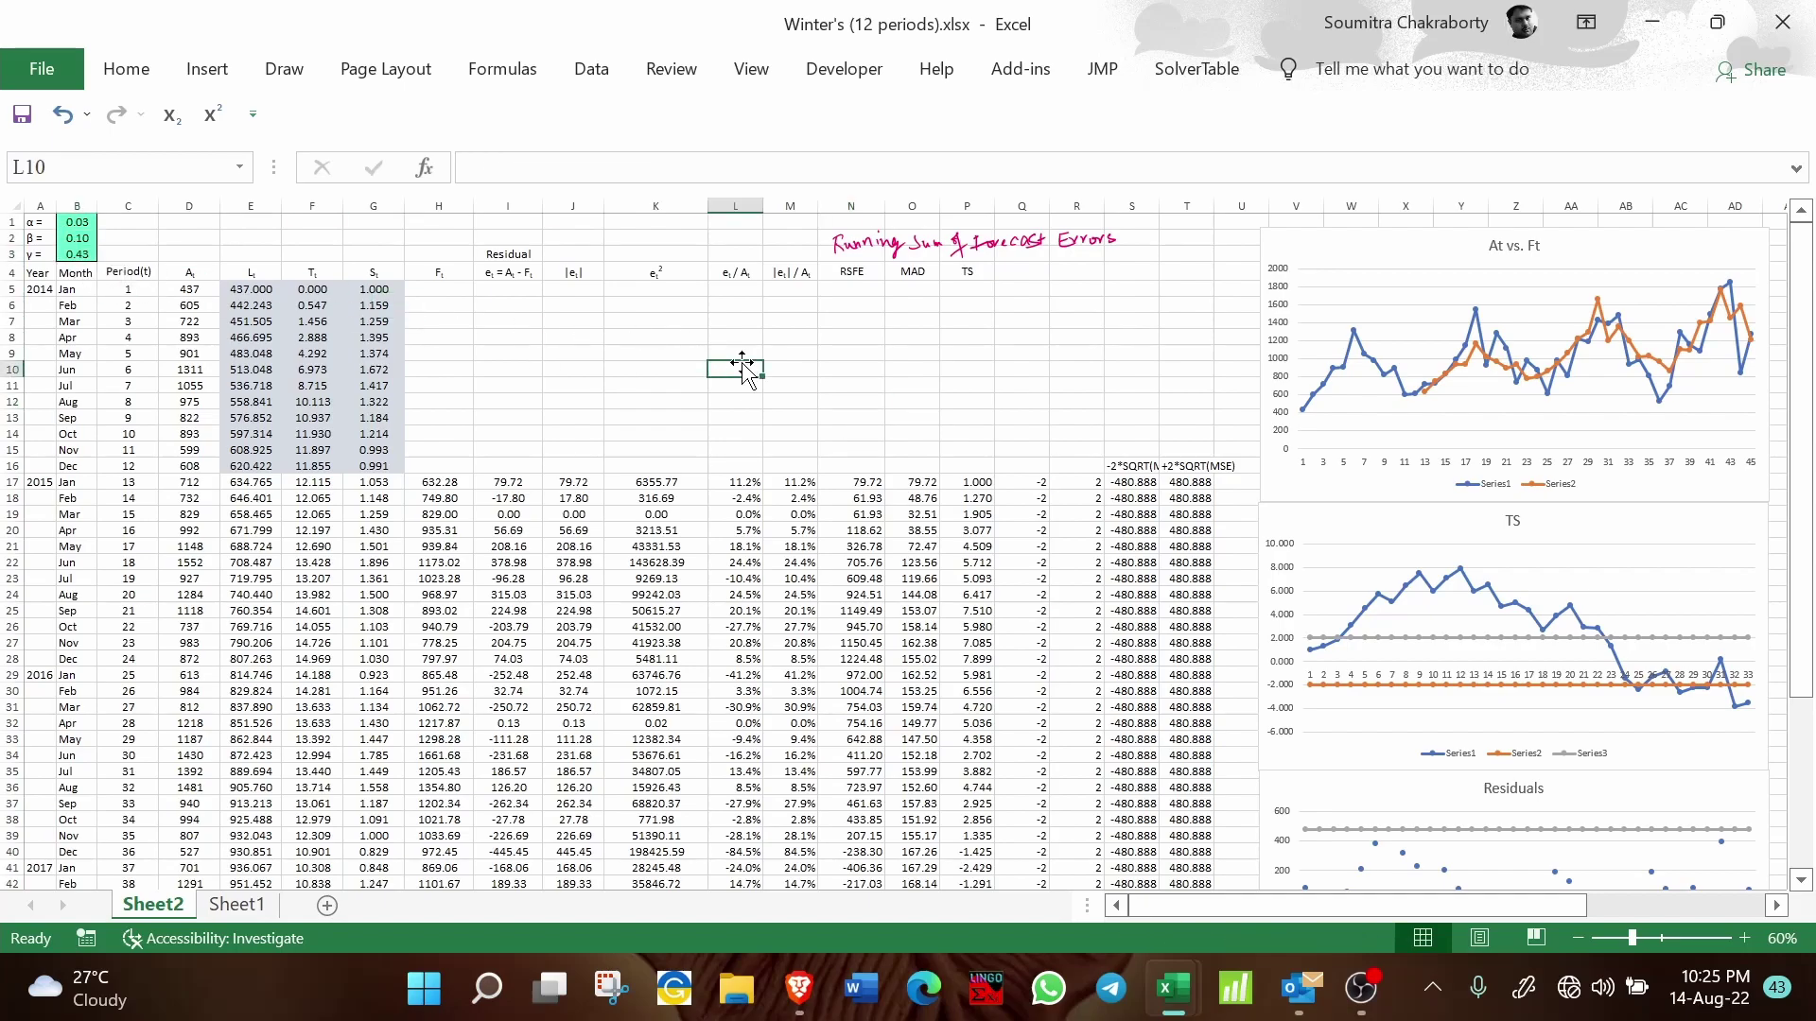